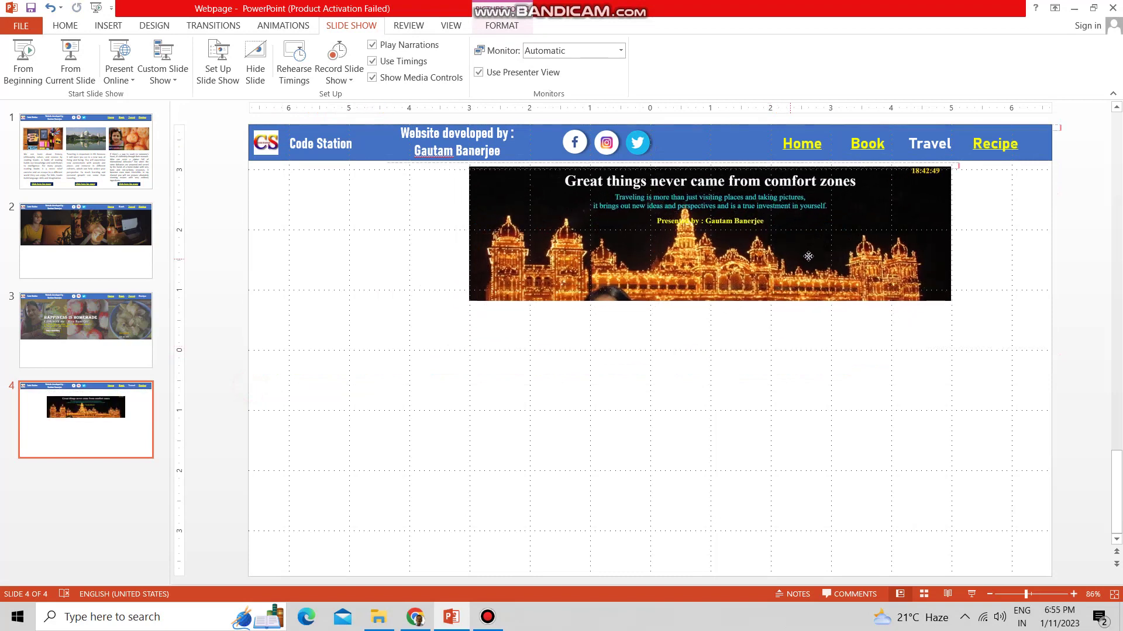
# Move the palace banner picture flush with the slide's right edge, just below the header
pyautogui.moveTo(808, 256); pyautogui.dragTo(892, 251)
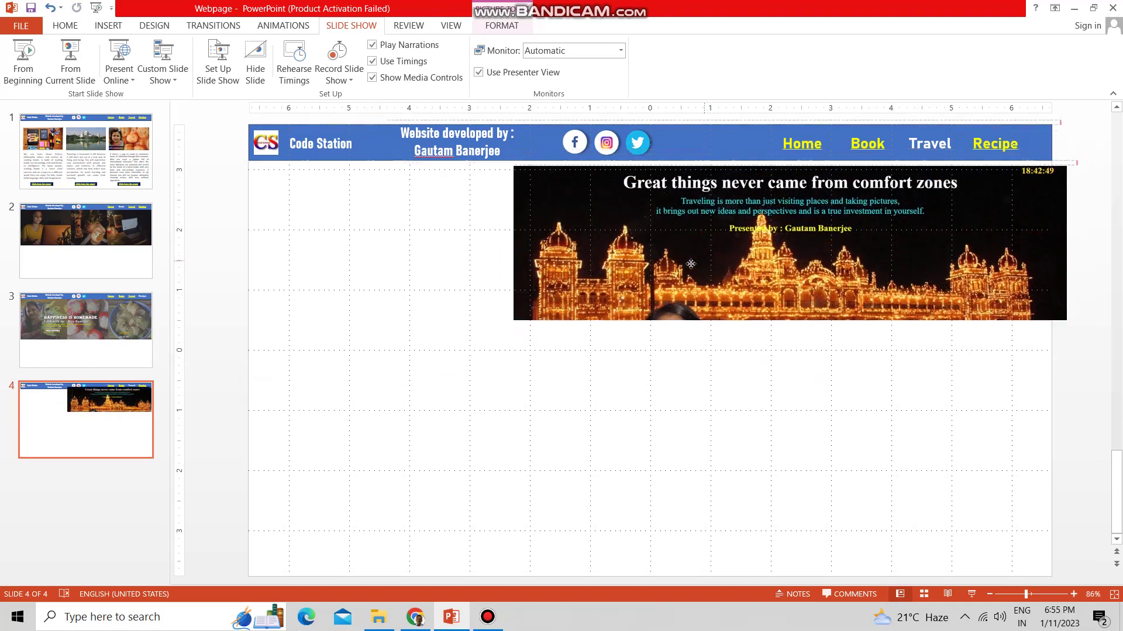
pyautogui.moveTo(690, 264); pyautogui.dragTo(688, 255)
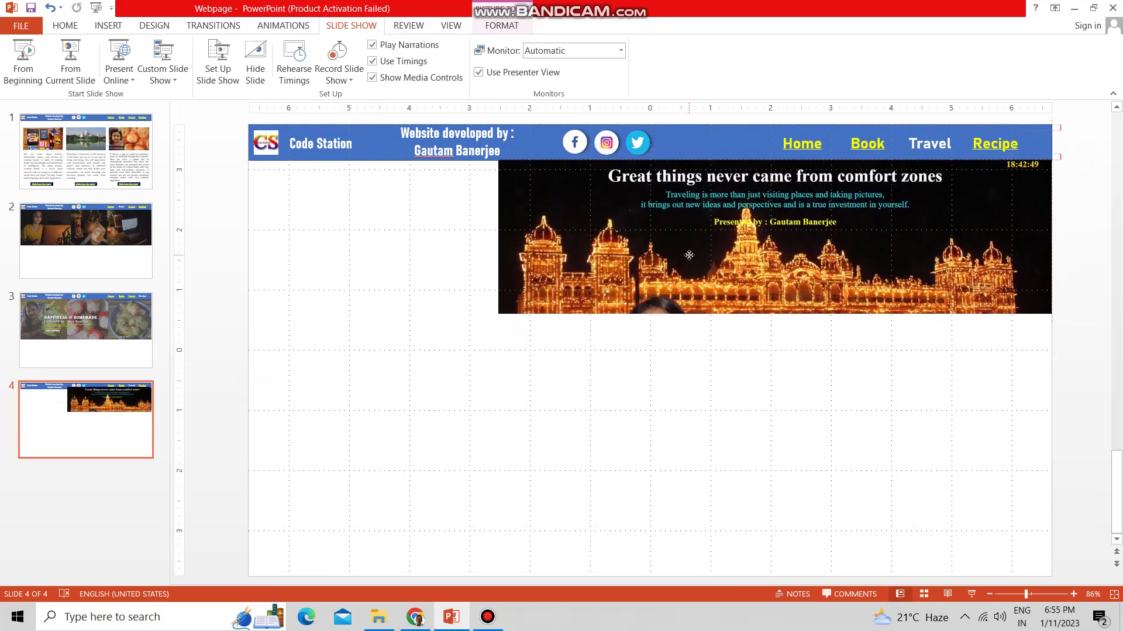
pyautogui.click(108, 26)
pyautogui.click(236, 58)
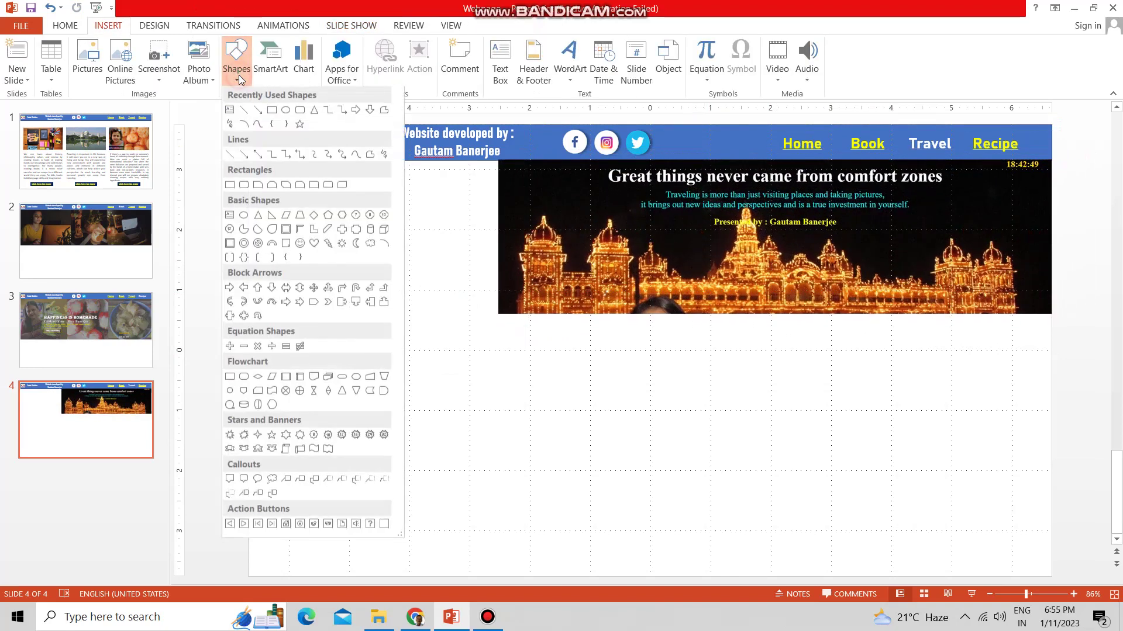
# Draw a black rounded rectangle, 6.64" by 4.04", down the left side up to the header
pyautogui.click(300, 111)
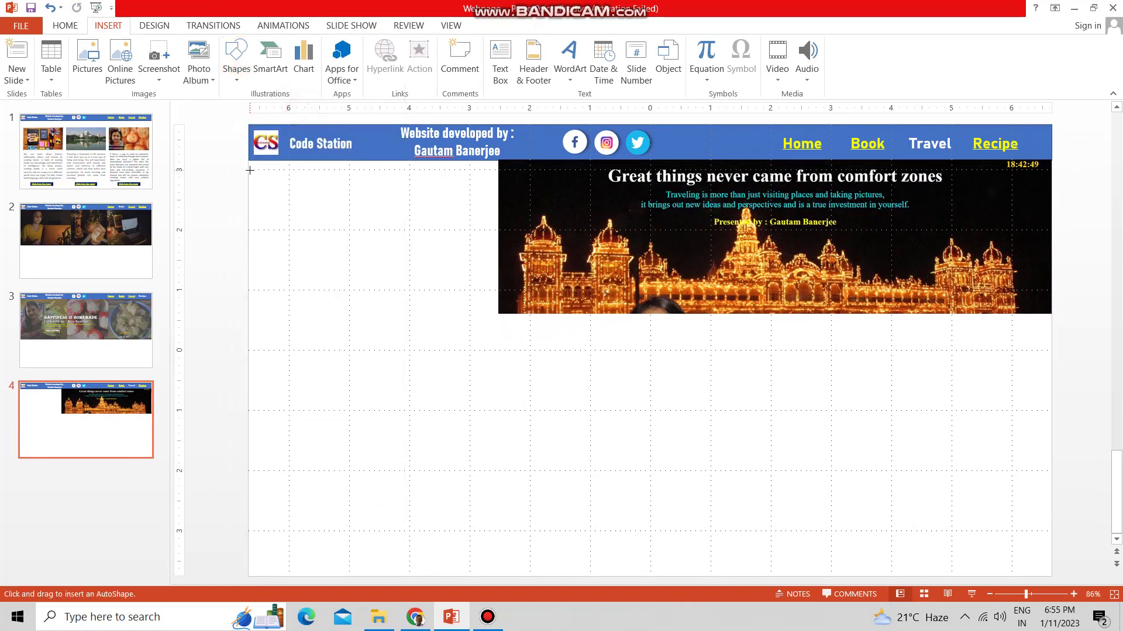
pyautogui.moveTo(249, 171); pyautogui.dragTo(366, 567)
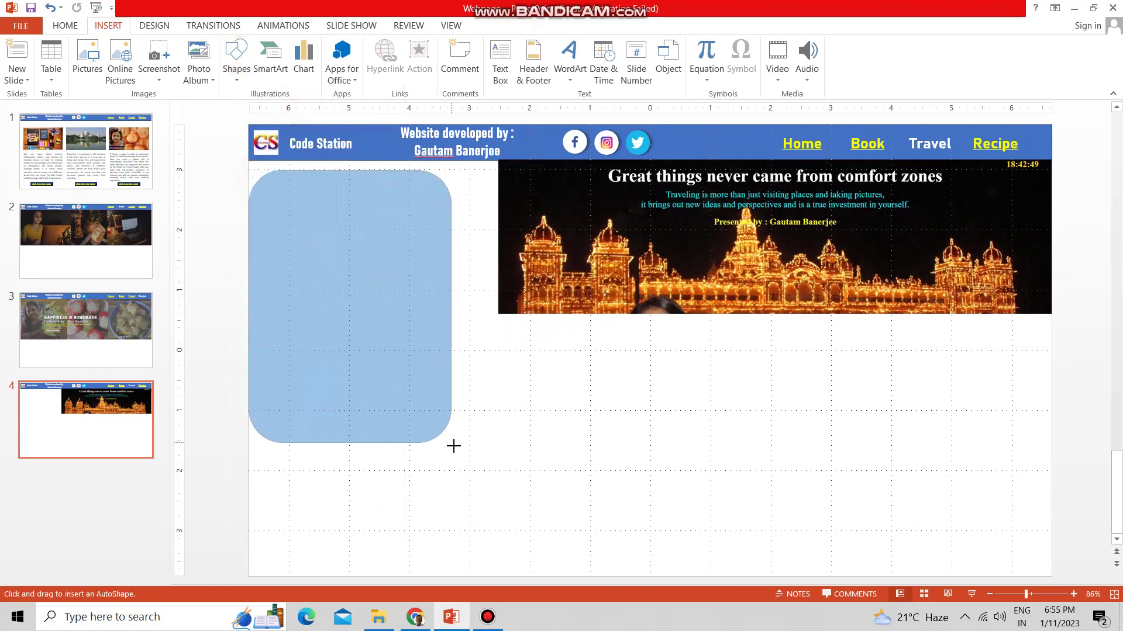
pyautogui.moveTo(366, 568); pyautogui.dragTo(361, 570)
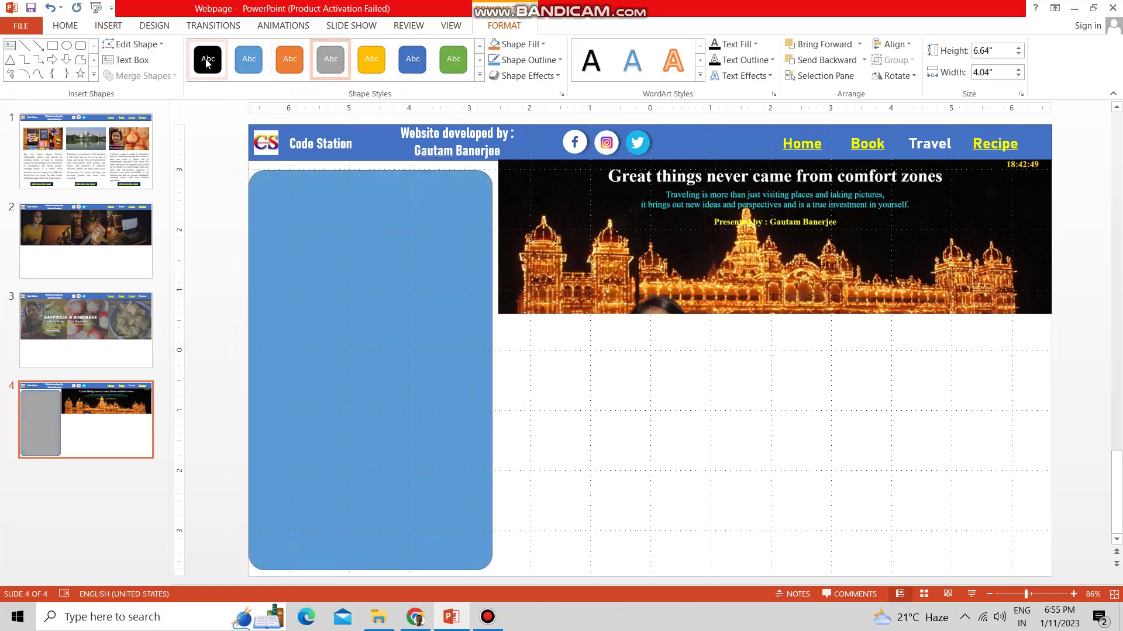
pyautogui.click(207, 61)
pyautogui.click(727, 481)
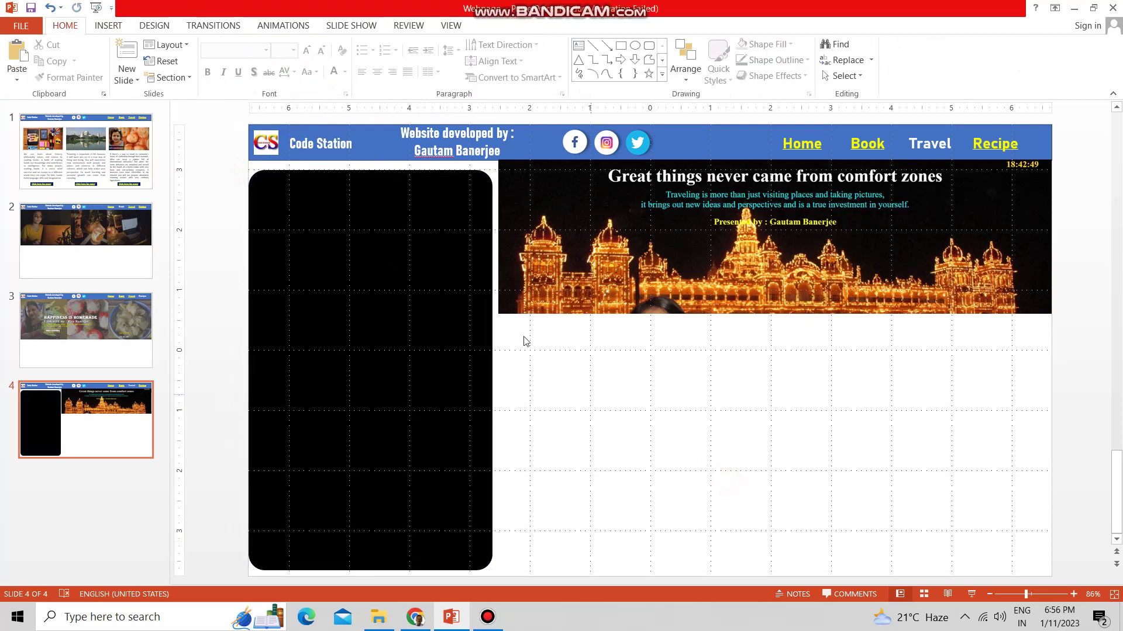
pyautogui.click(389, 242)
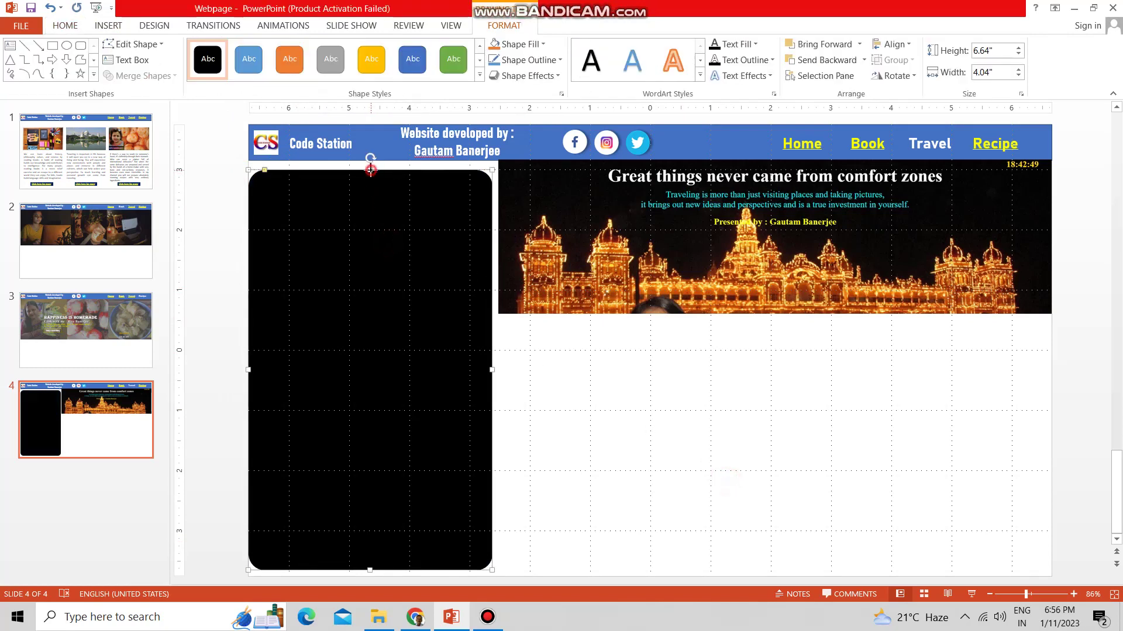
pyautogui.moveTo(371, 170); pyautogui.dragTo(370, 161)
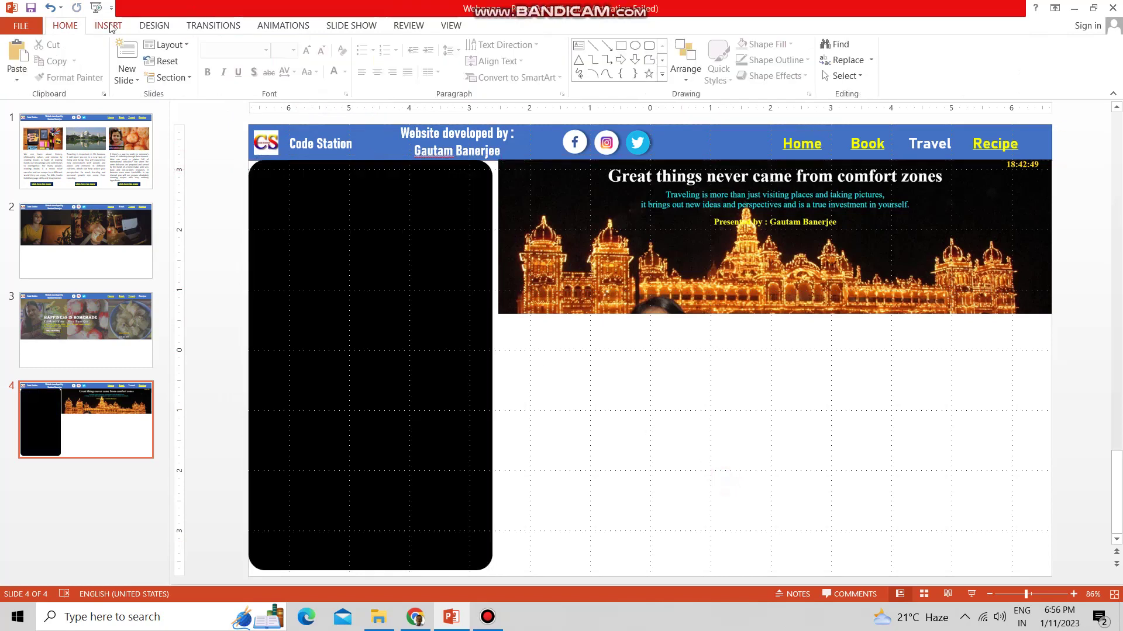
# Add a text box atop the black panel reading SELECT TOURIST PLACE in white Algerian
pyautogui.click(579, 46)
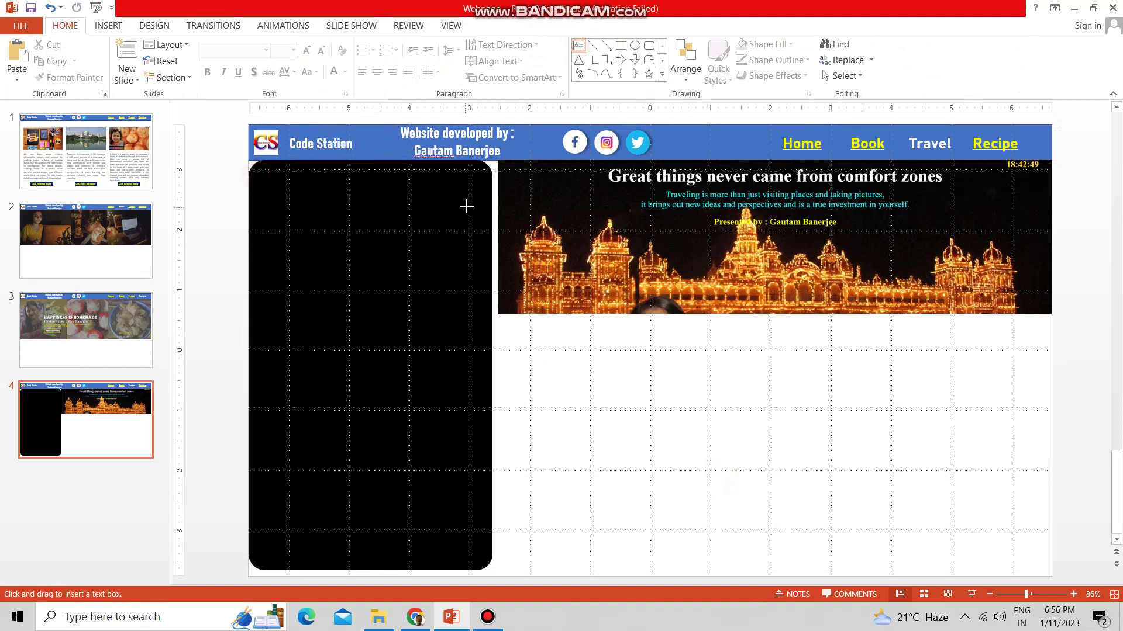
pyautogui.moveTo(258, 171); pyautogui.dragTo(481, 202)
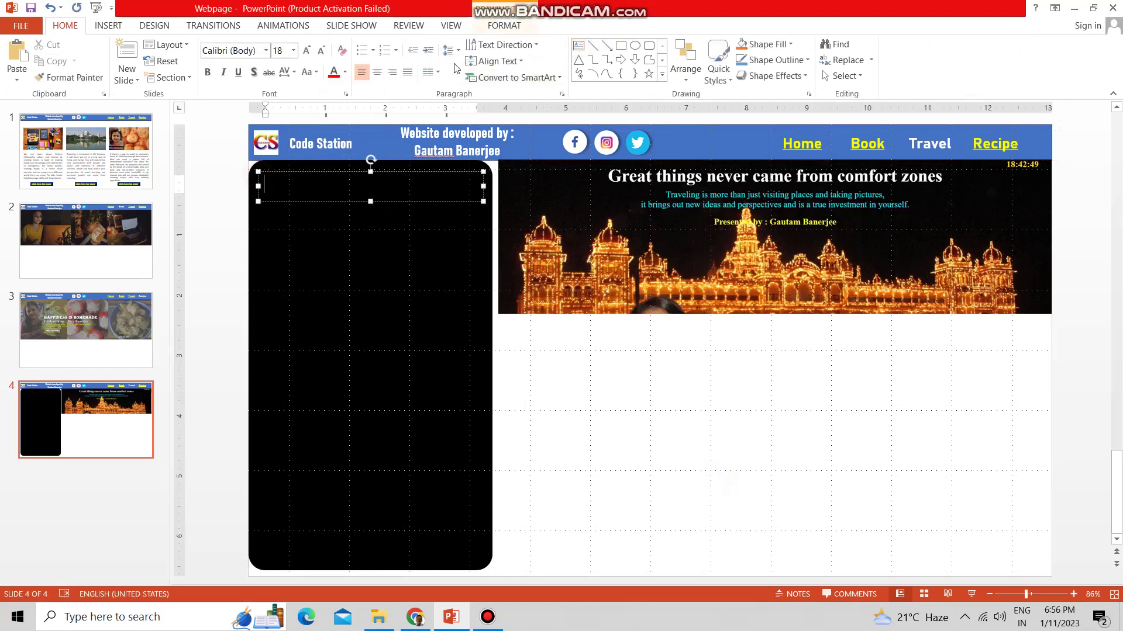
pyautogui.click(345, 72)
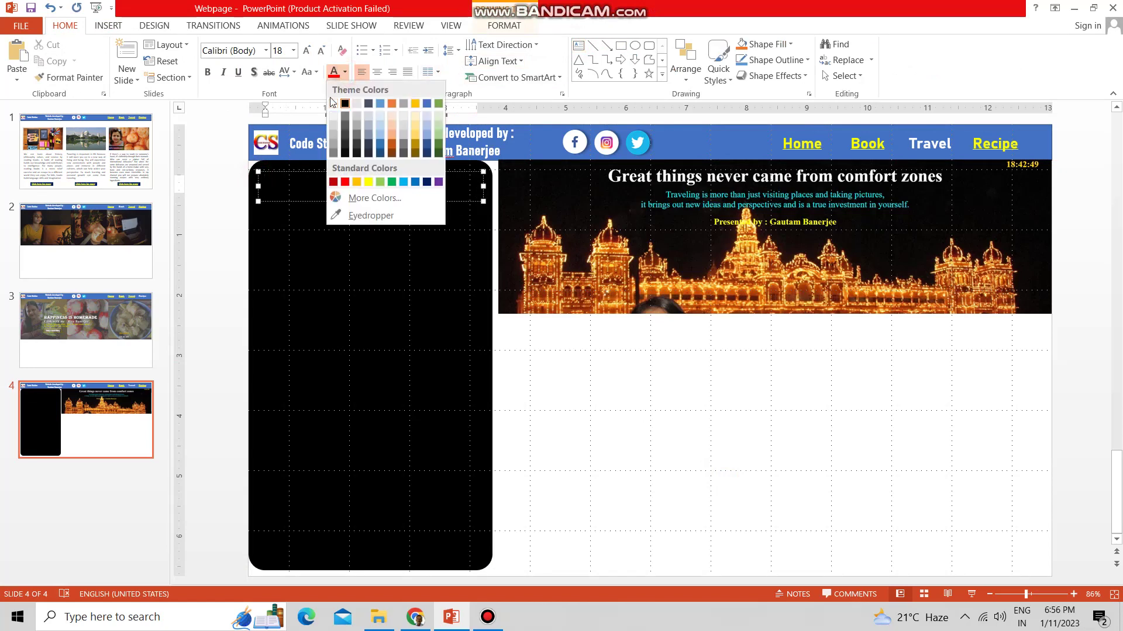
pyautogui.click(332, 104)
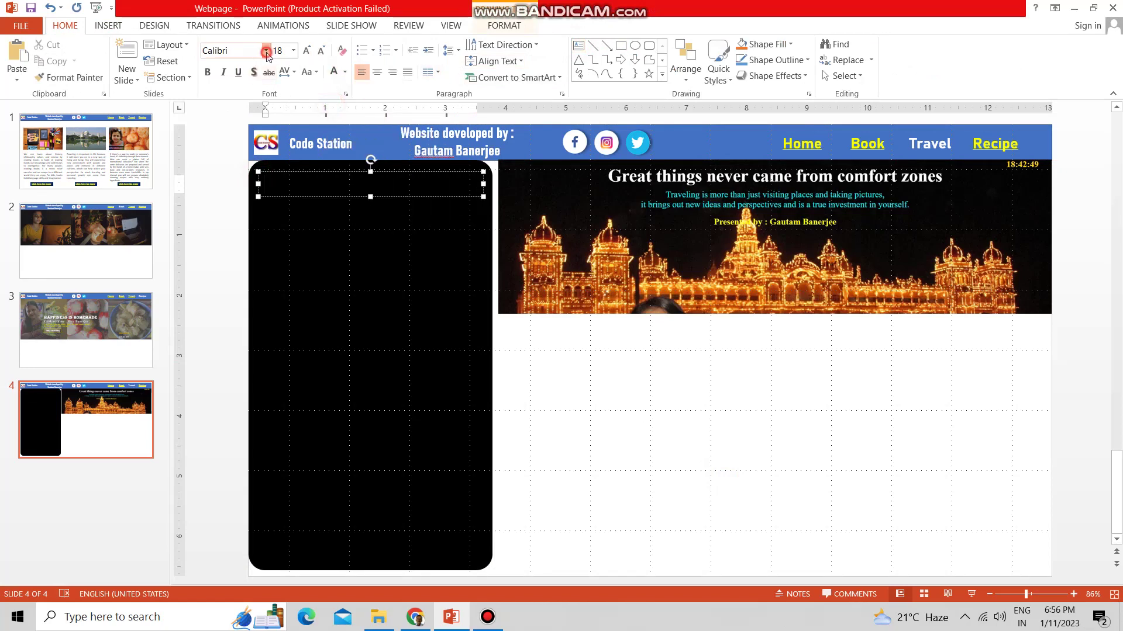
pyautogui.click(266, 51)
pyautogui.click(247, 170)
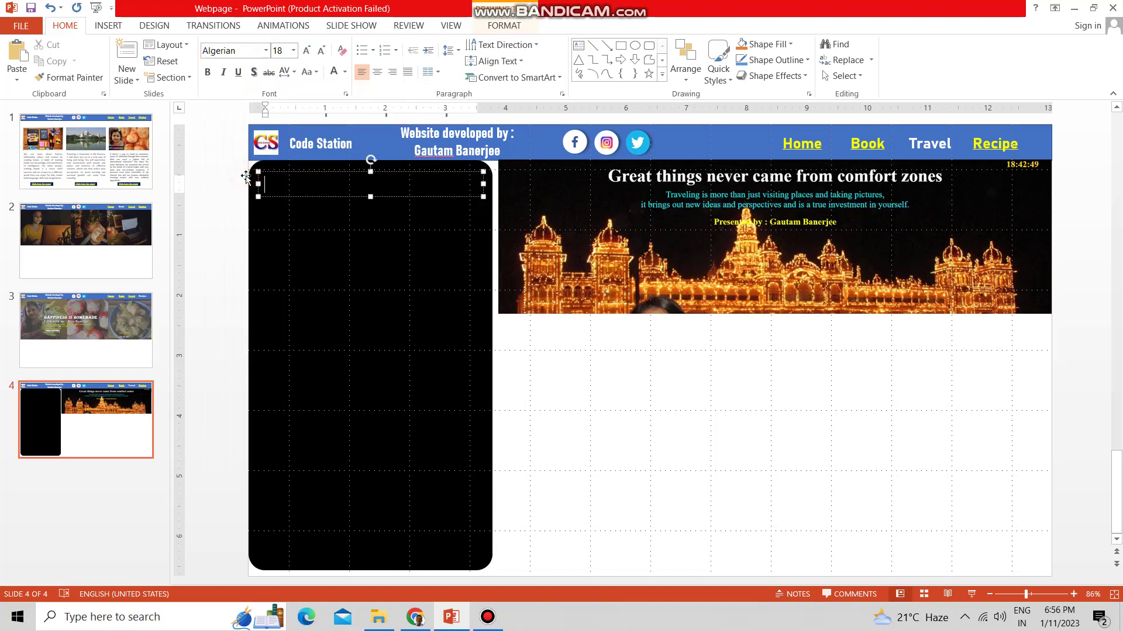
pyautogui.write('S')
pyautogui.write('E')
pyautogui.write('LECT TOURIST PLACE')
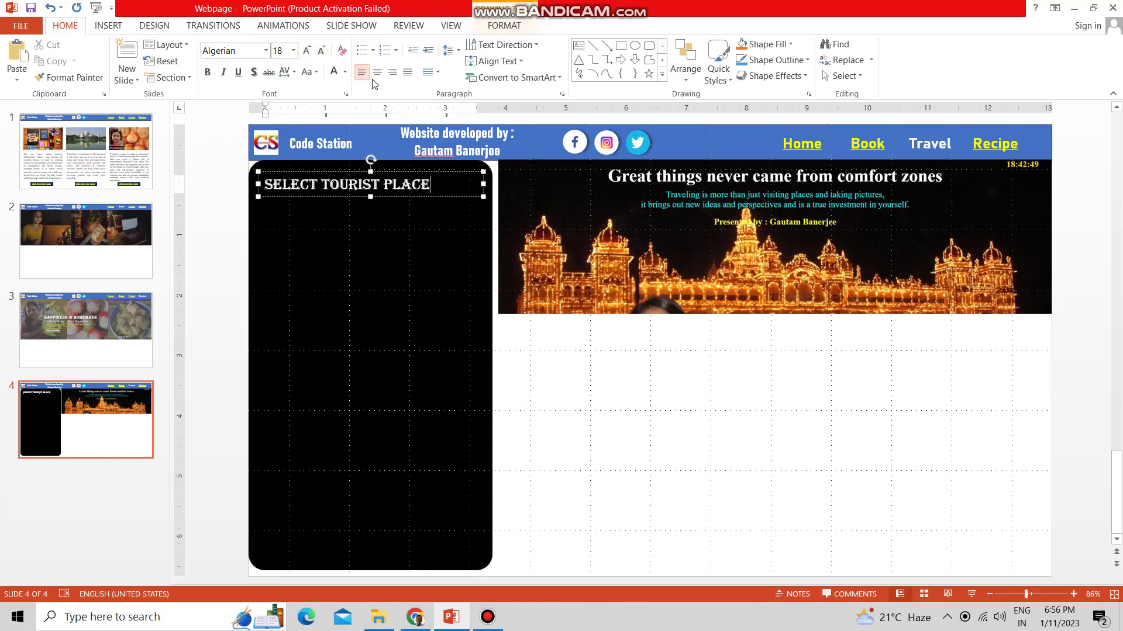
# Centre the heading text and fill its box purple
pyautogui.click(378, 73)
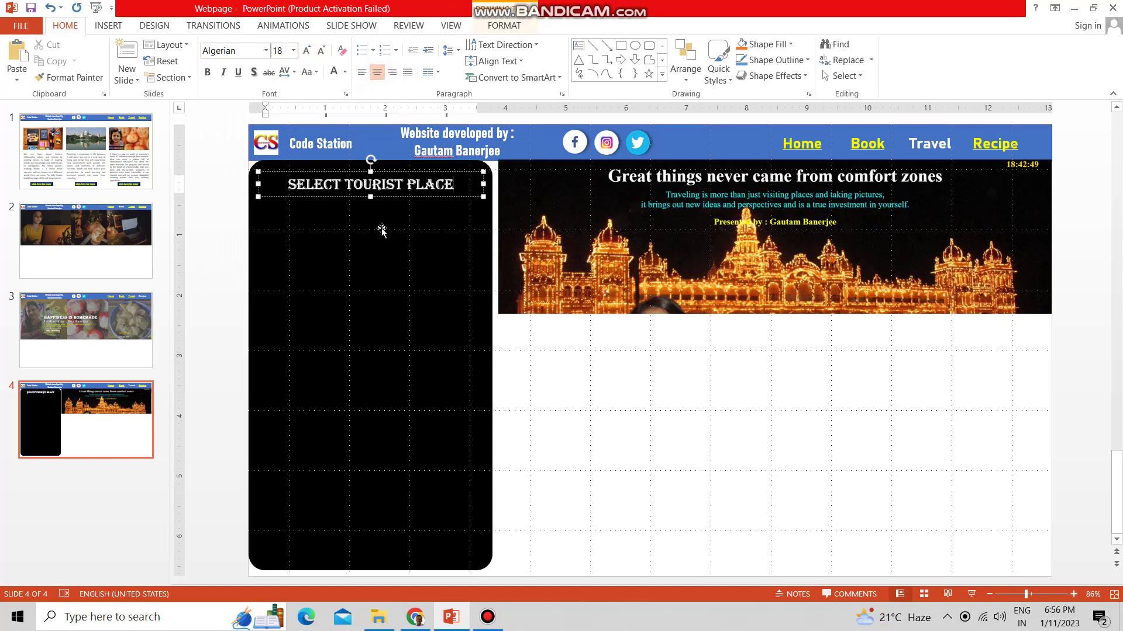
pyautogui.click(504, 25)
pyautogui.click(520, 44)
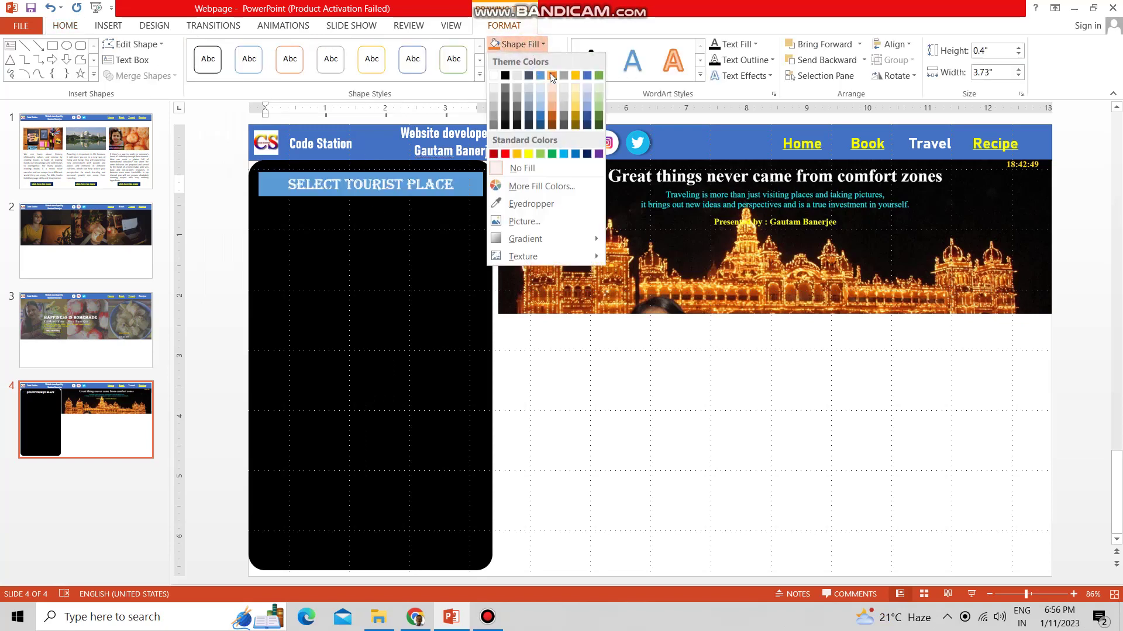
pyautogui.click(599, 154)
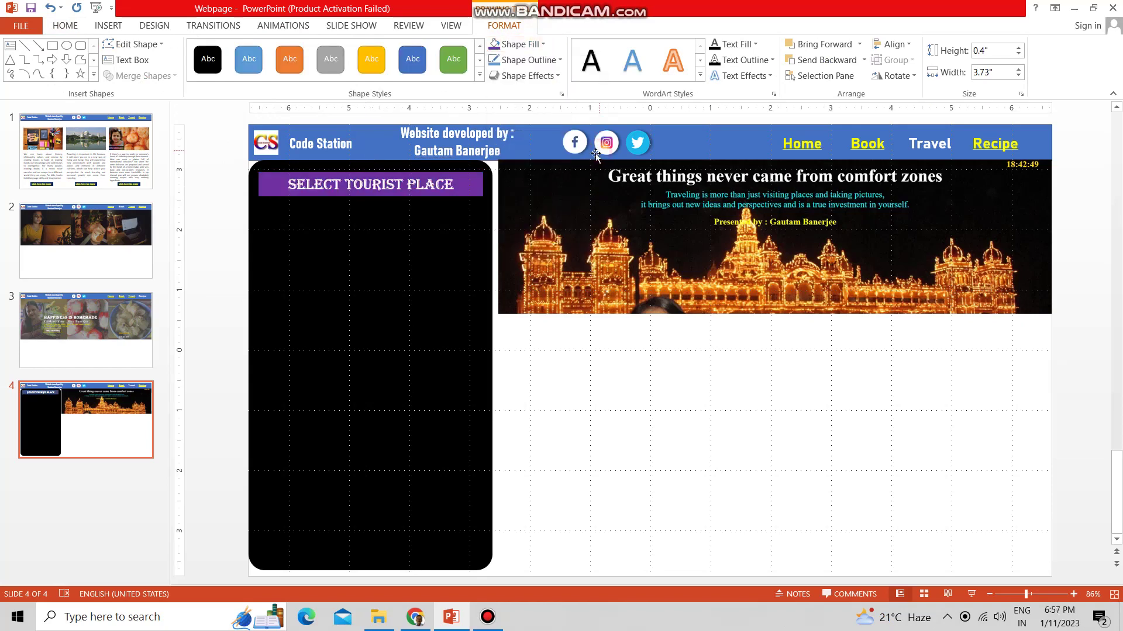
pyautogui.click(65, 25)
pyautogui.click(578, 45)
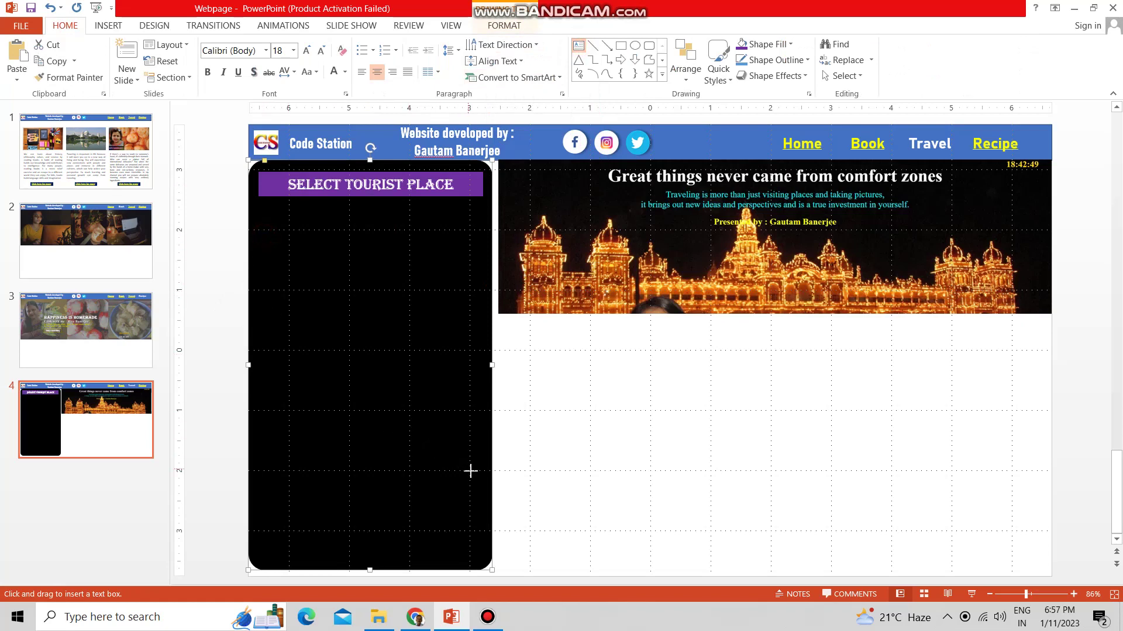
# Add a place-name text box in the black panel with Bangalore in yellow 36 pt
pyautogui.moveTo(263, 234); pyautogui.dragTo(474, 474)
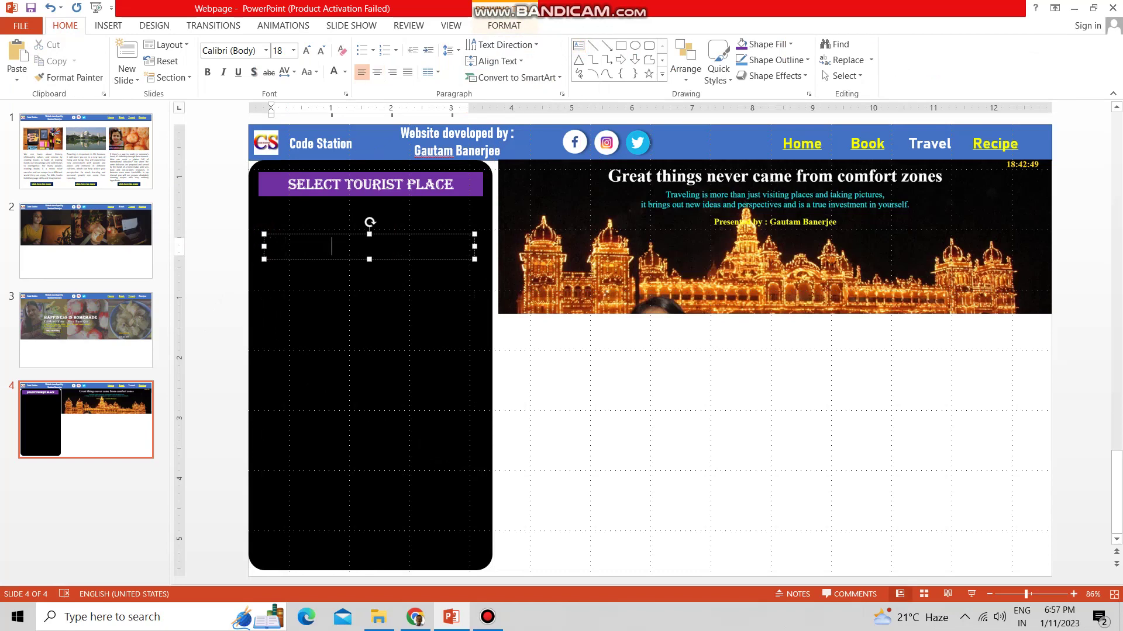
pyautogui.hotkey('ctrl', 'a')
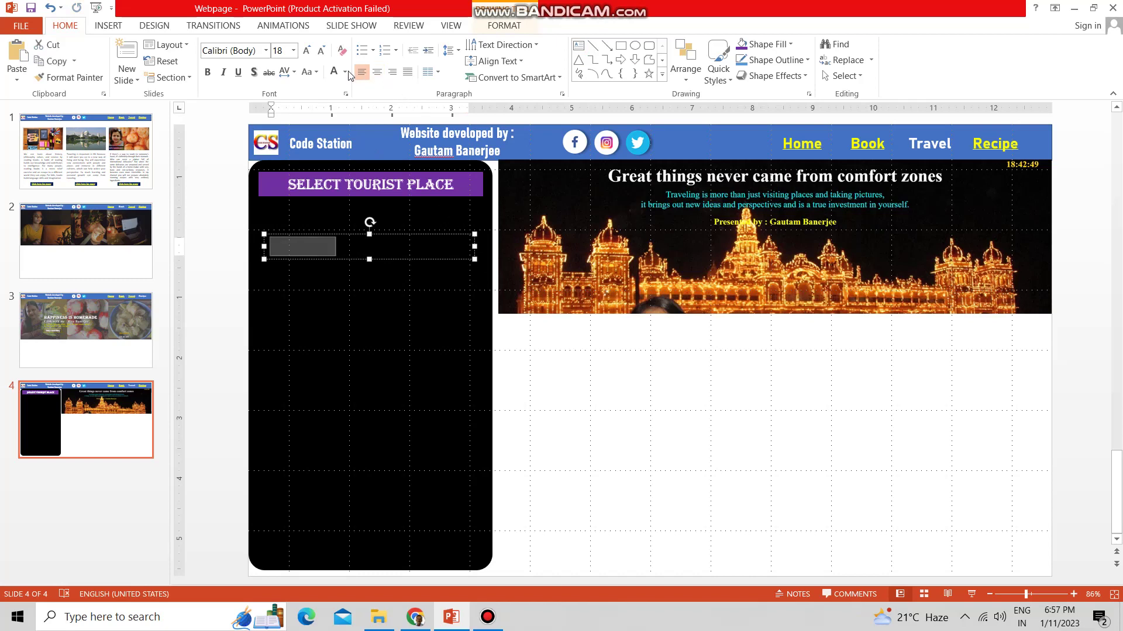
pyautogui.click(346, 72)
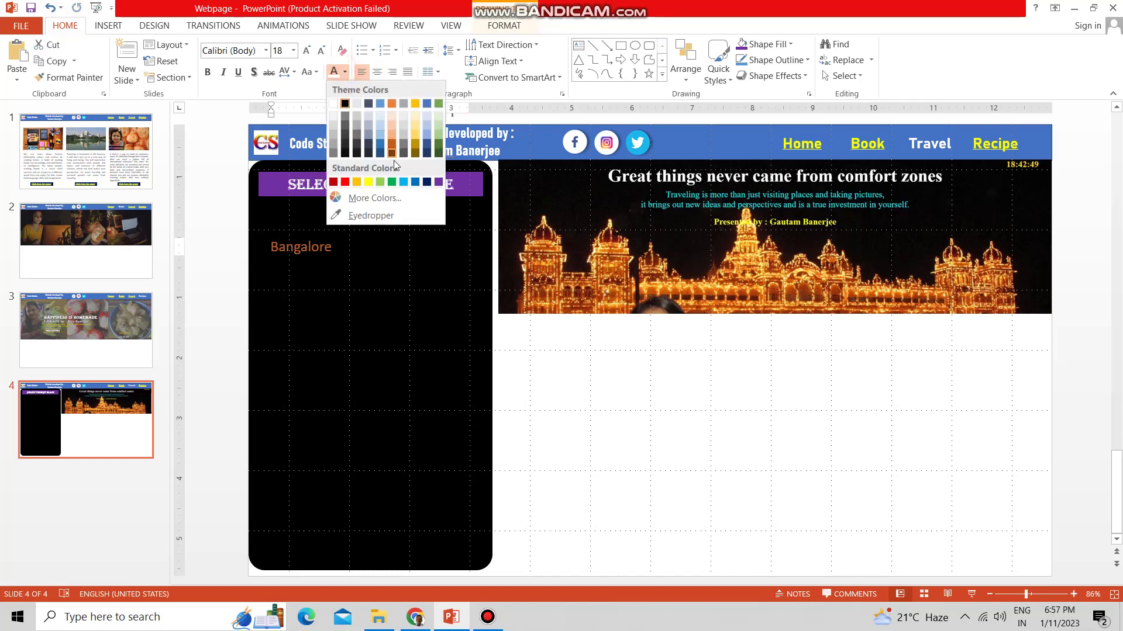
pyautogui.click(368, 182)
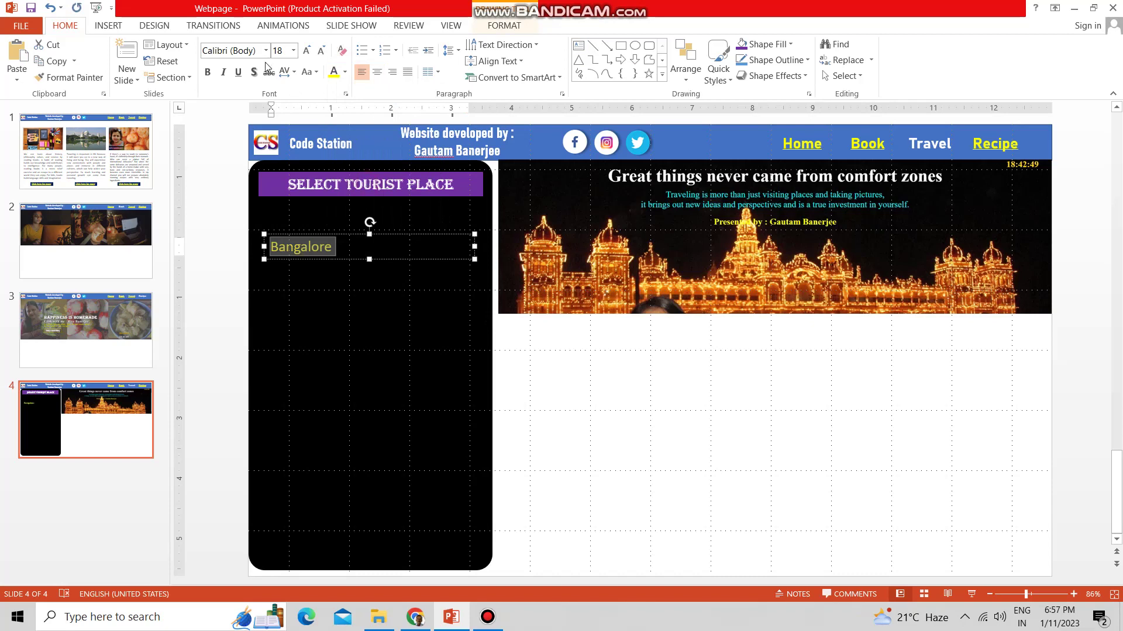
pyautogui.click(293, 52)
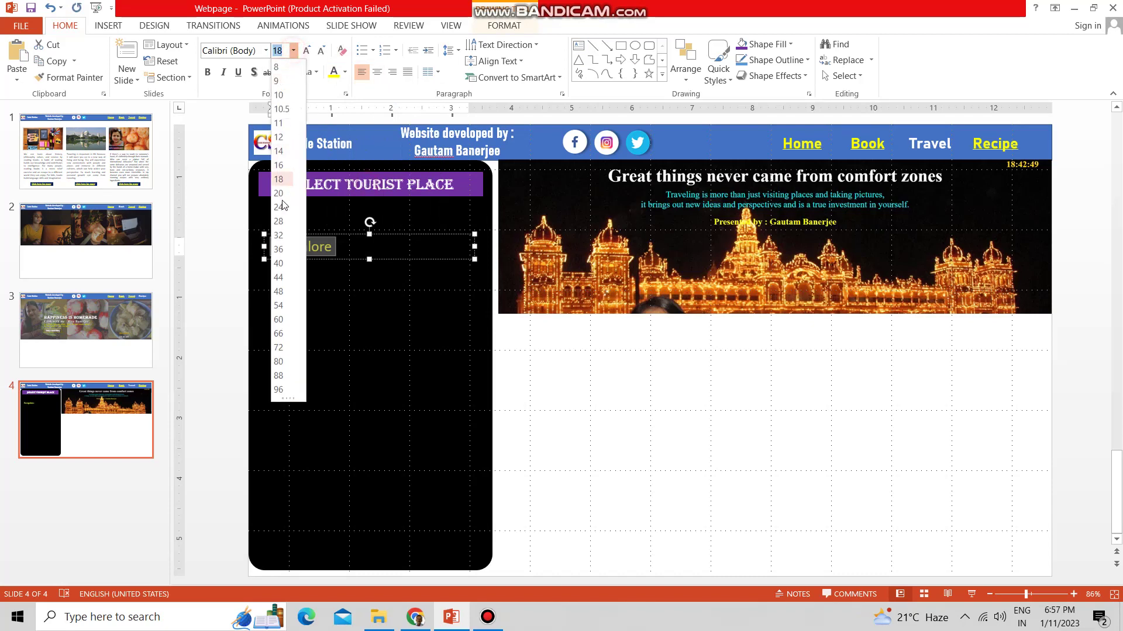
pyautogui.click(278, 250)
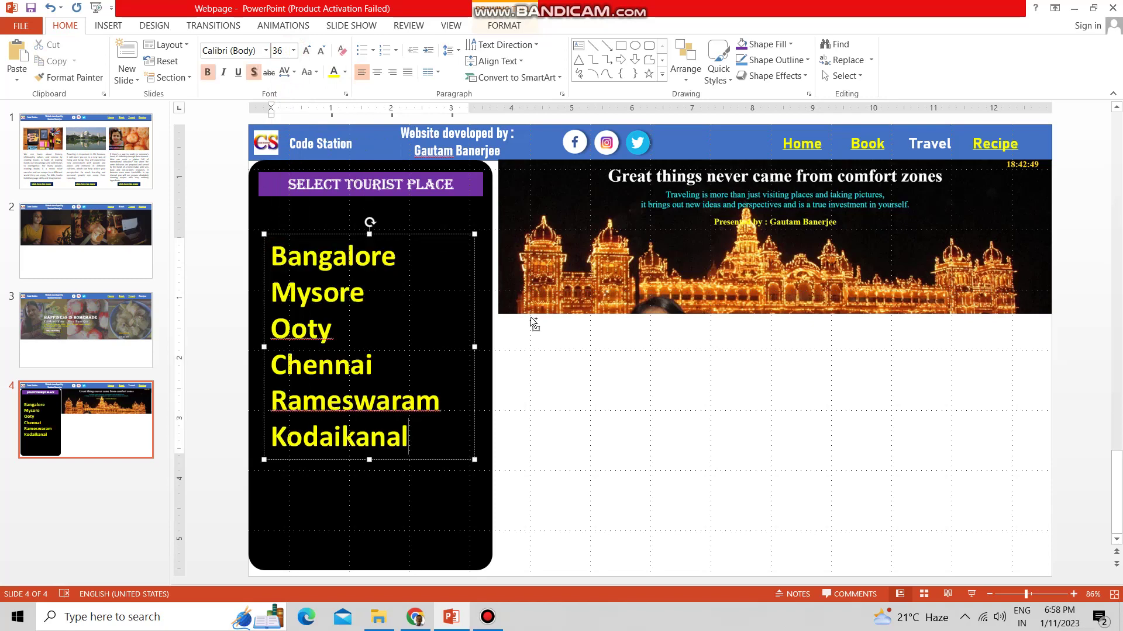
# Centre the six place names, Bangalore to Kodaikanal, and raise the list under the heading
pyautogui.hotkey('ctrl', 'a')
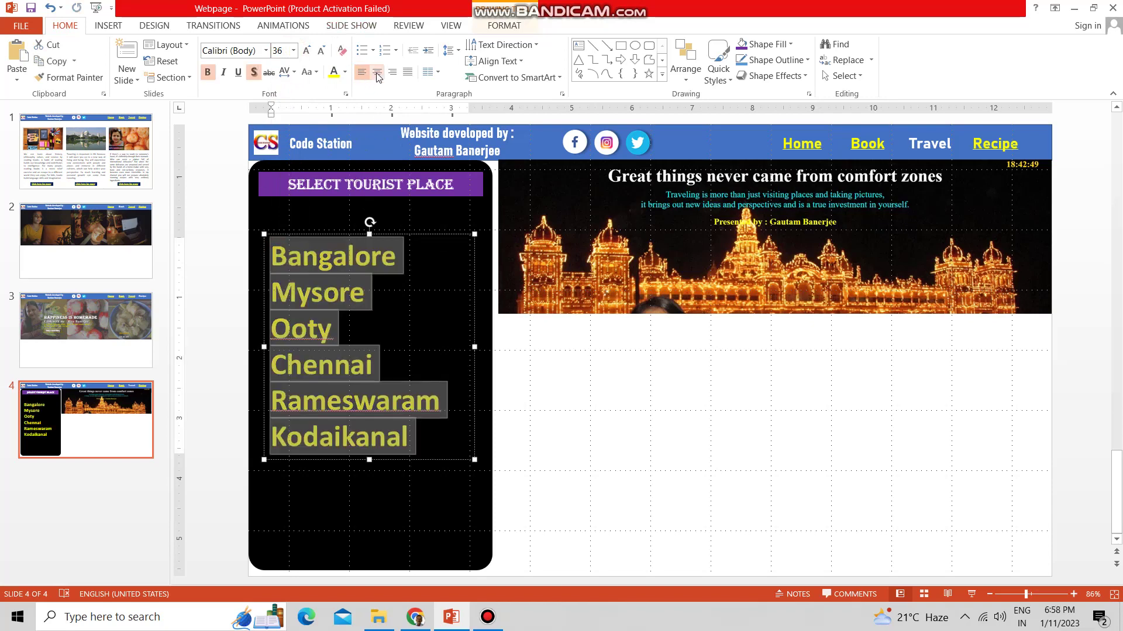
pyautogui.click(377, 73)
pyautogui.moveTo(390, 235); pyautogui.dragTo(386, 205)
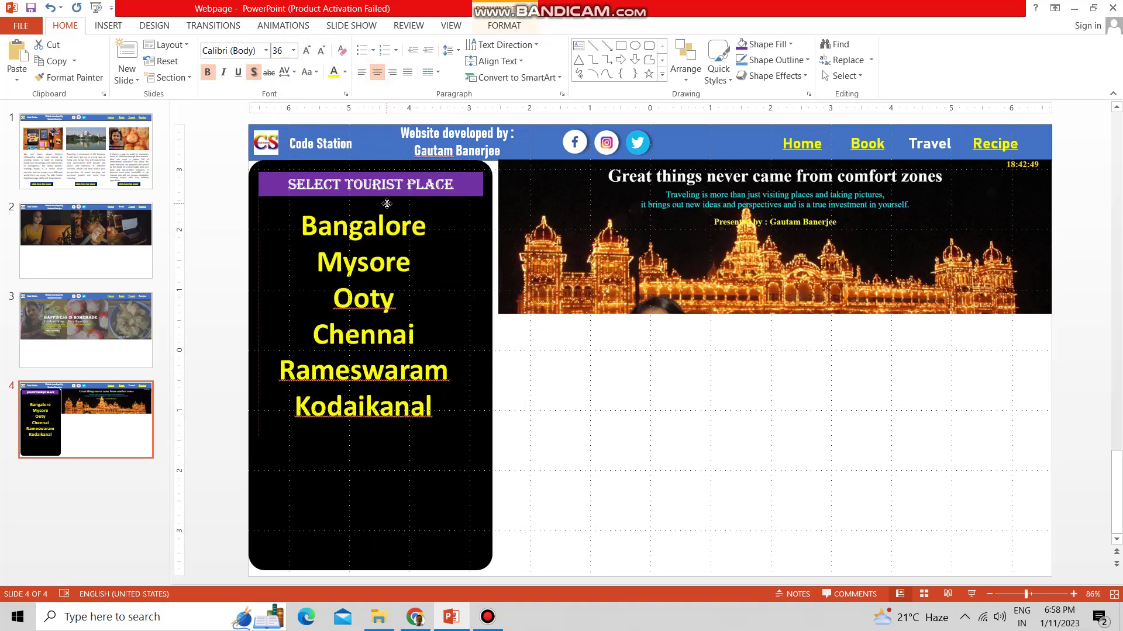
pyautogui.moveTo(386, 205); pyautogui.dragTo(386, 196)
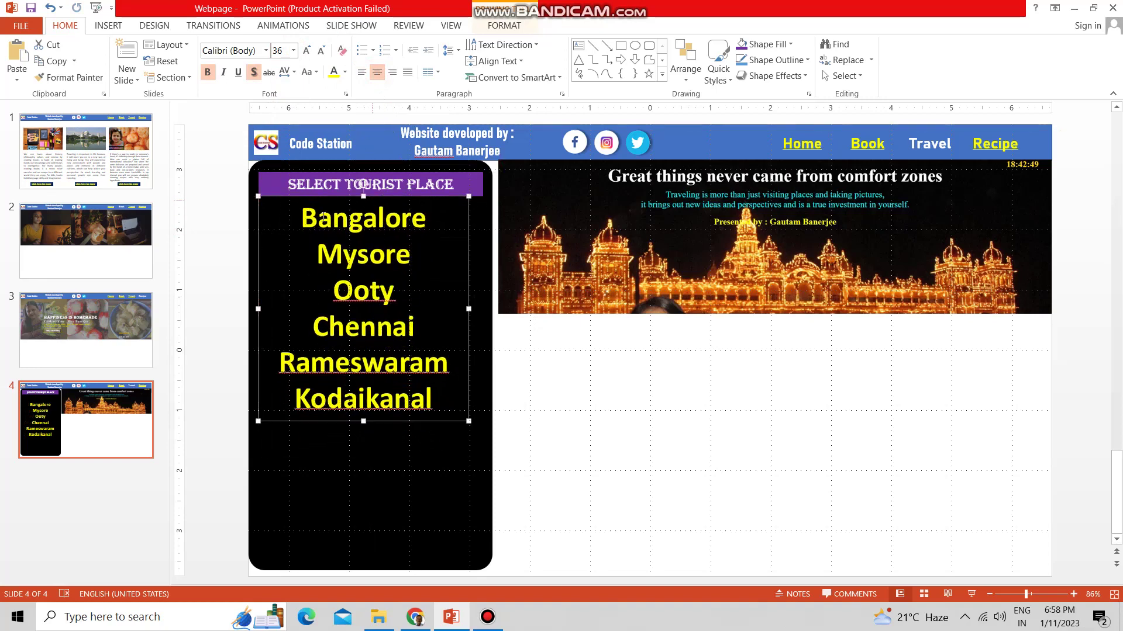
pyautogui.moveTo(301, 211); pyautogui.dragTo(443, 414)
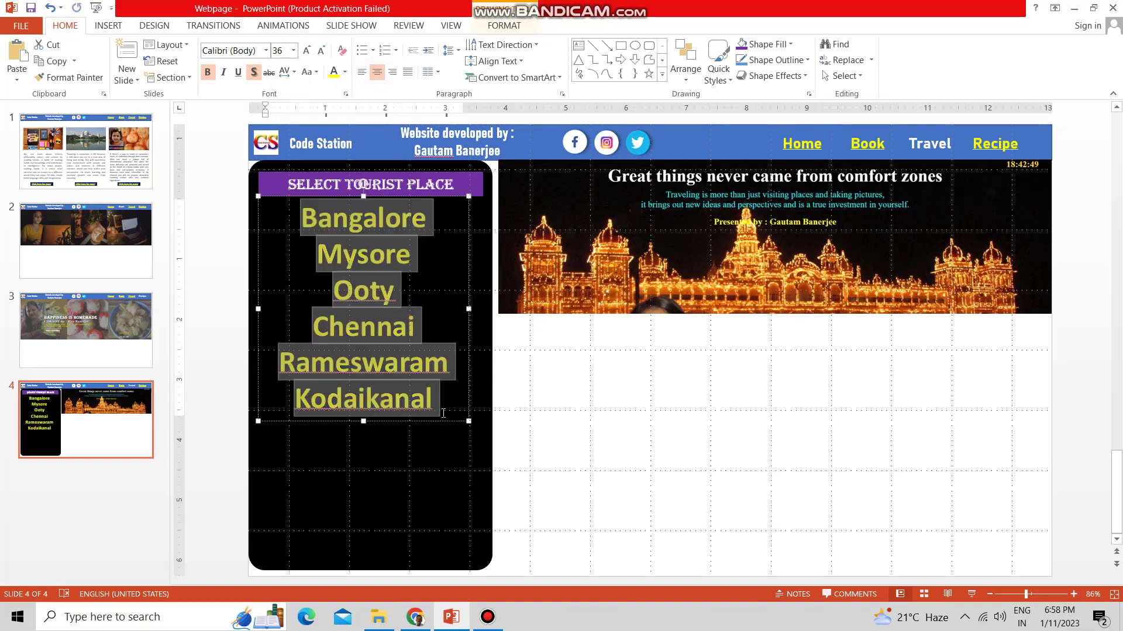
pyautogui.click(293, 50)
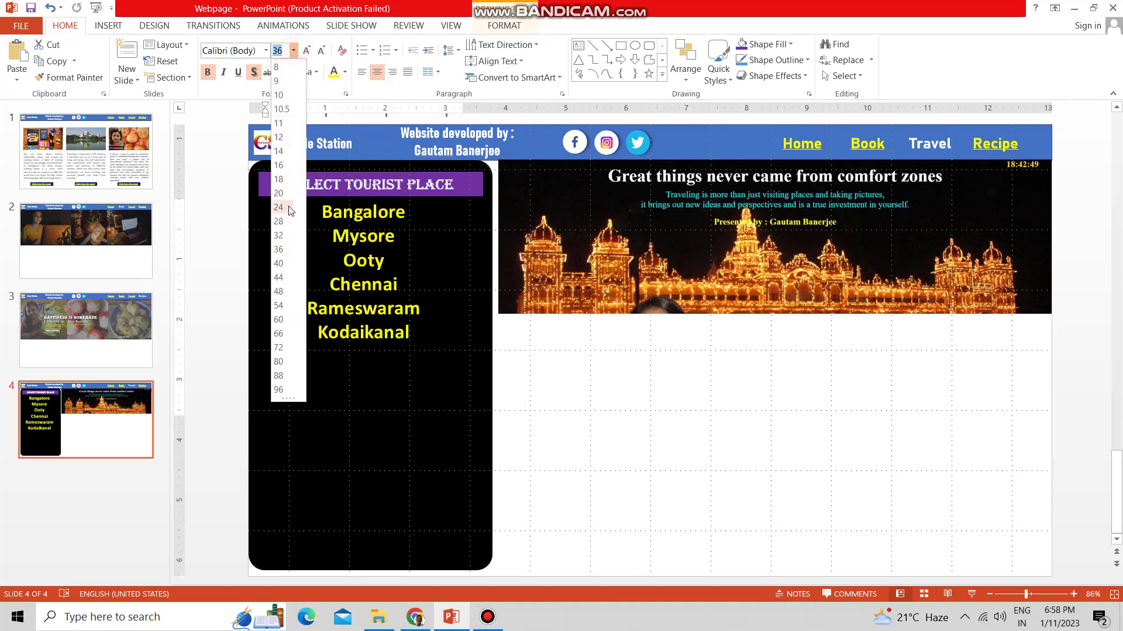
# Copy the purple heading bar below the list and paste the ECO Park, Victoria Memorial Hall, Science City box under it
pyautogui.click(281, 221)
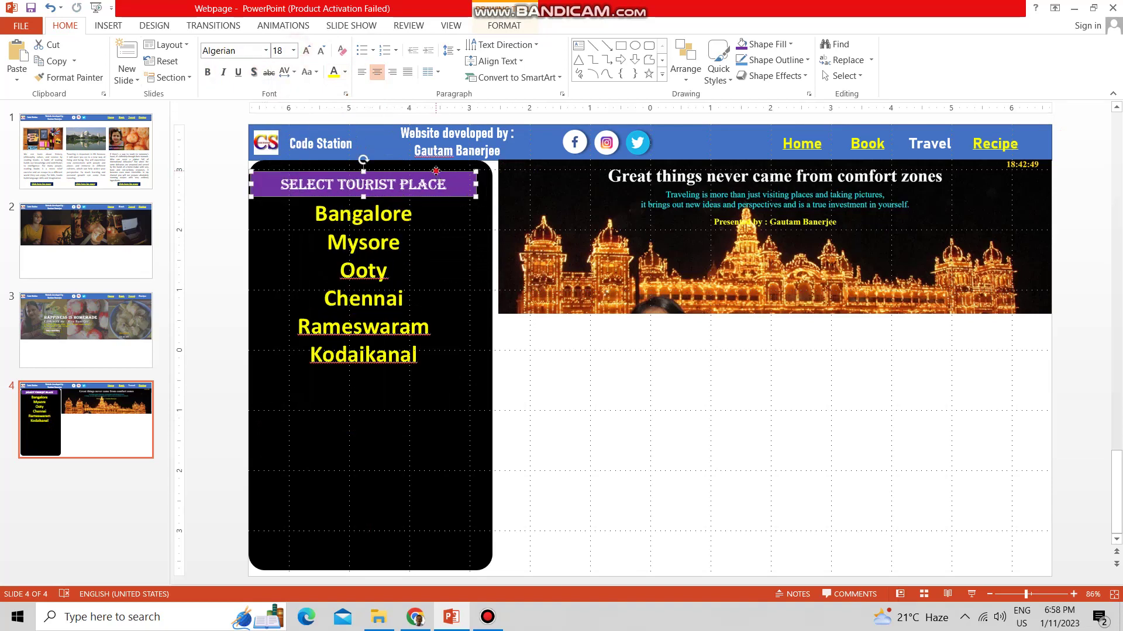
pyautogui.click(442, 171)
pyautogui.click(446, 187)
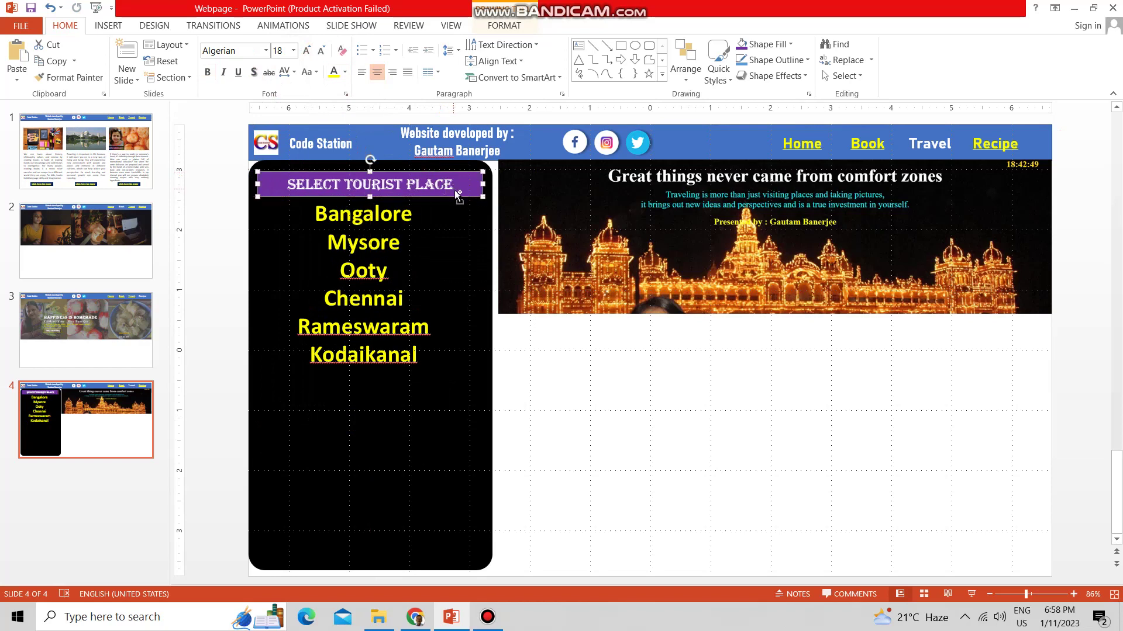
pyautogui.moveTo(455, 191); pyautogui.dragTo(454, 410)
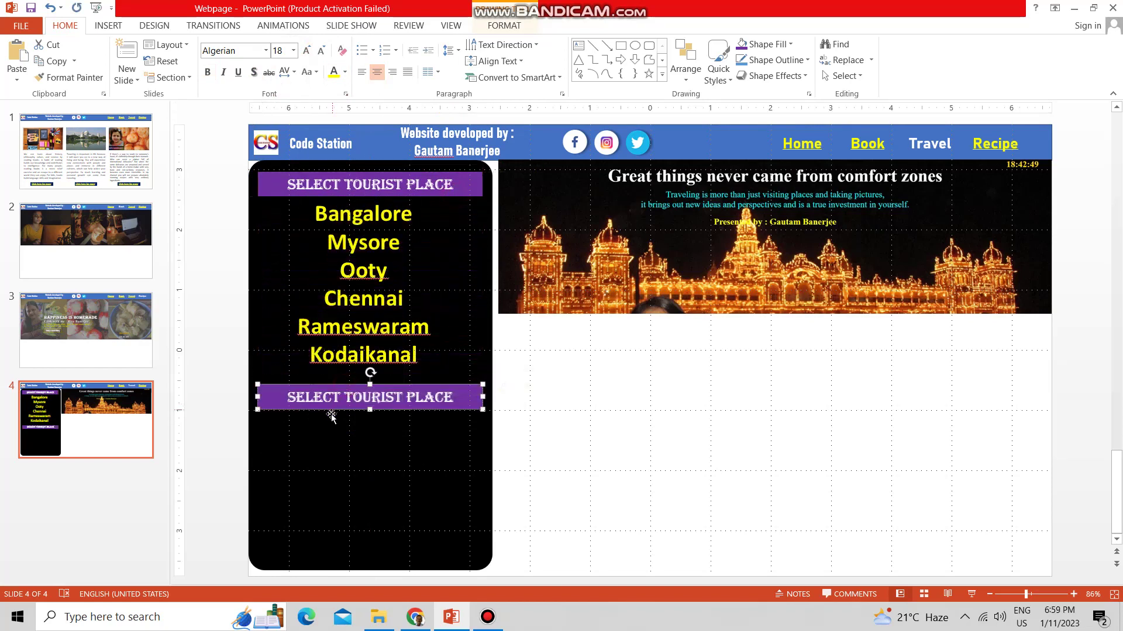
pyautogui.moveTo(333, 411); pyautogui.dragTo(333, 418)
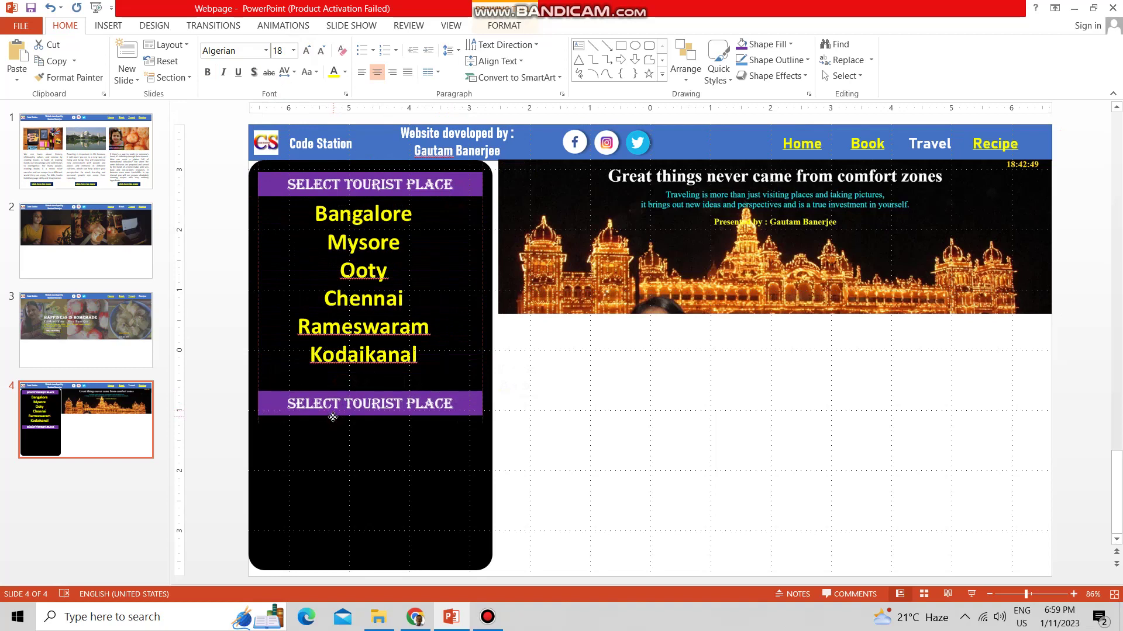
pyautogui.hotkey('ctrl', 'v')
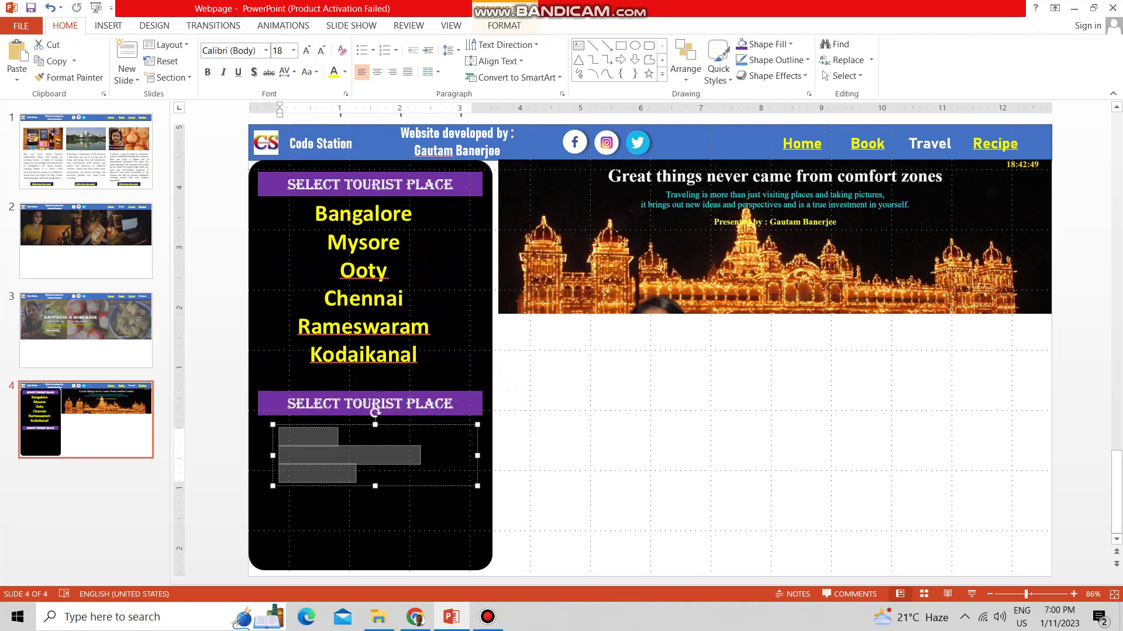
pyautogui.click(345, 71)
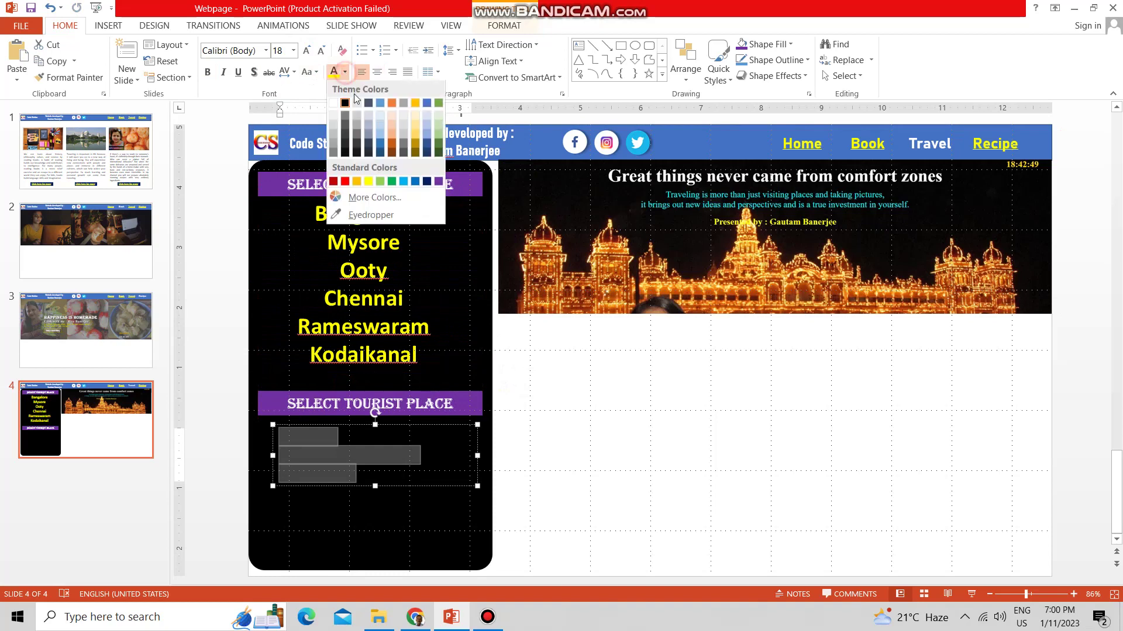
# Make the attraction list light blue, bold, shadowed, 24 pt and centred
pyautogui.click(404, 182)
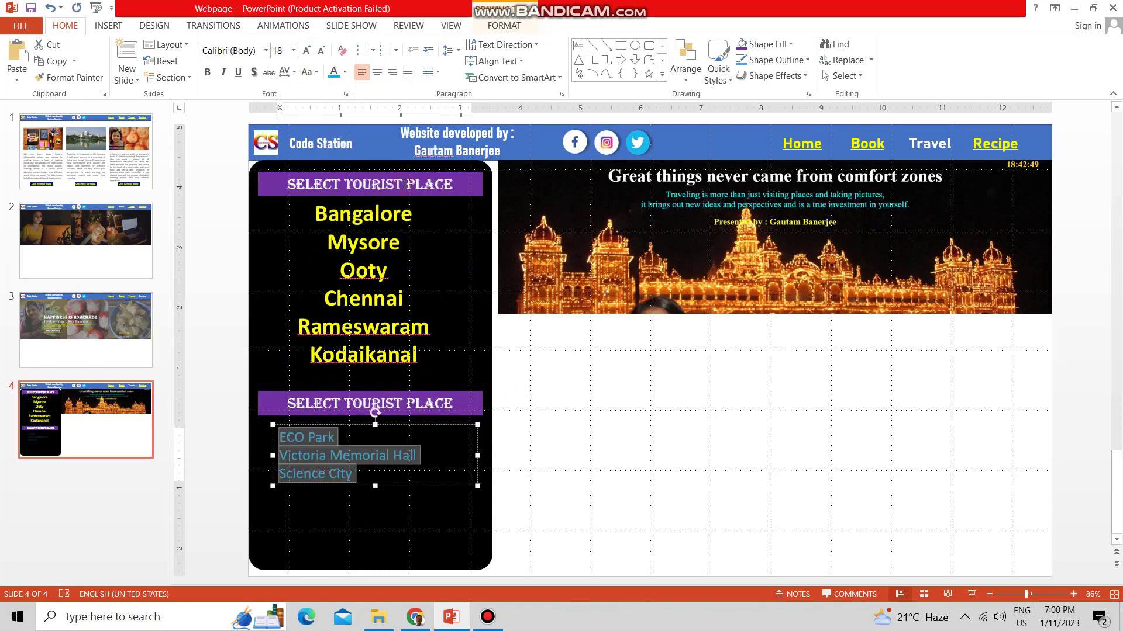
pyautogui.click(207, 72)
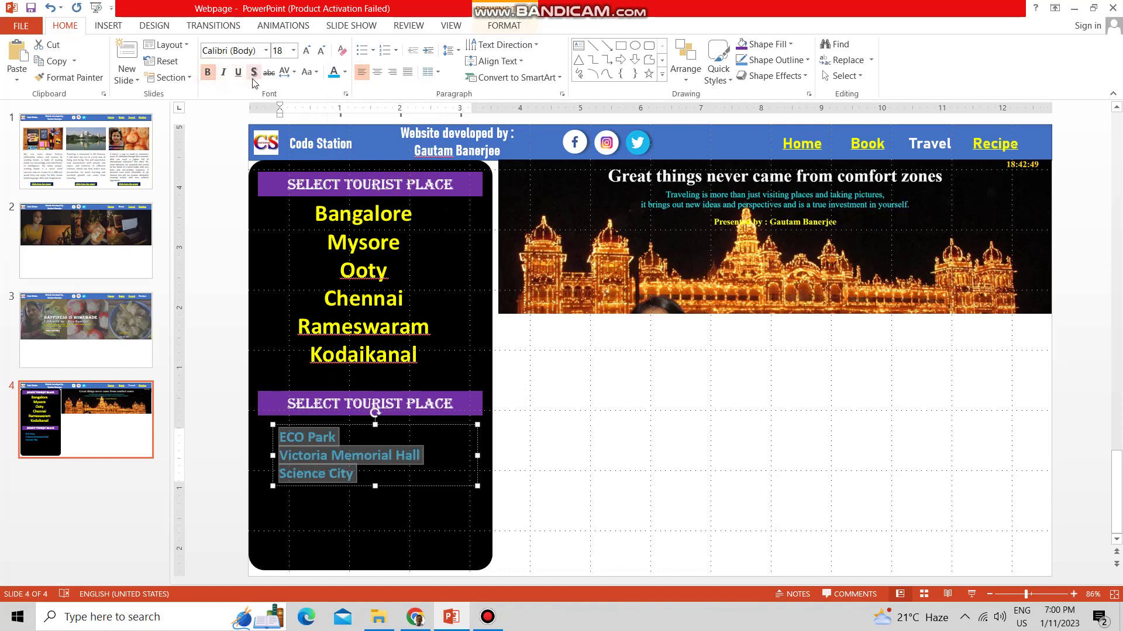
pyautogui.click(255, 71)
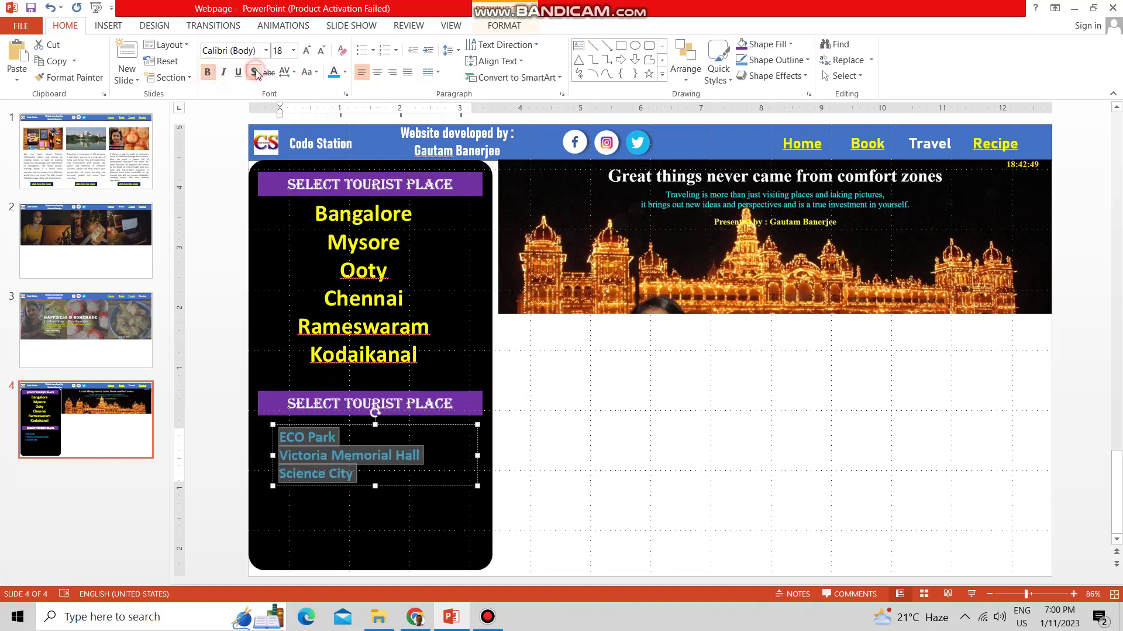
pyautogui.click(294, 50)
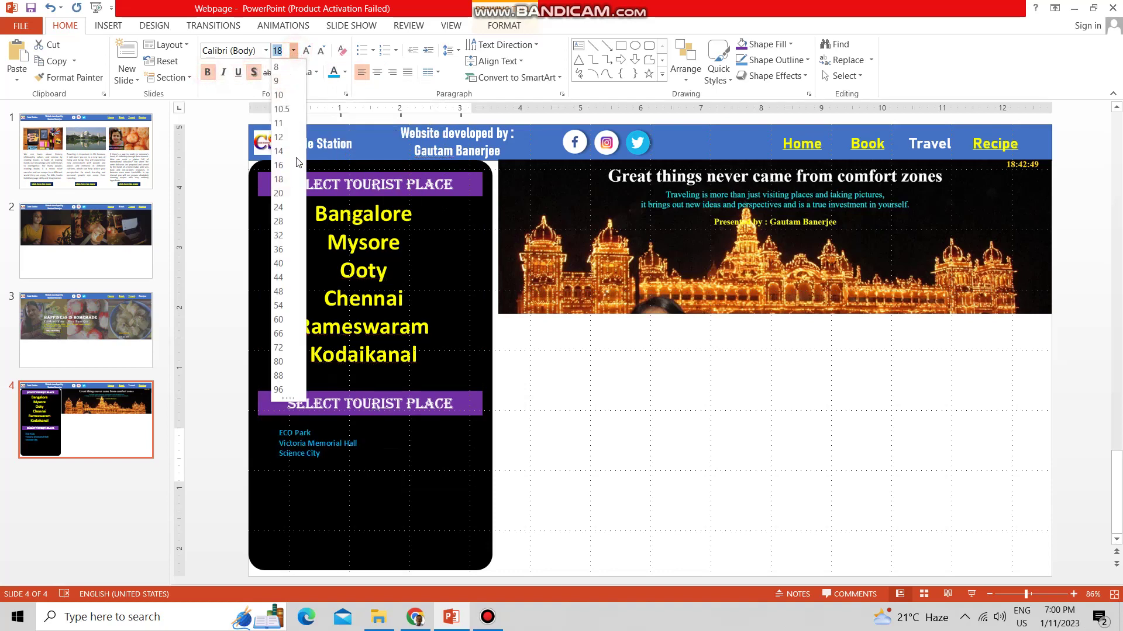
pyautogui.click(279, 208)
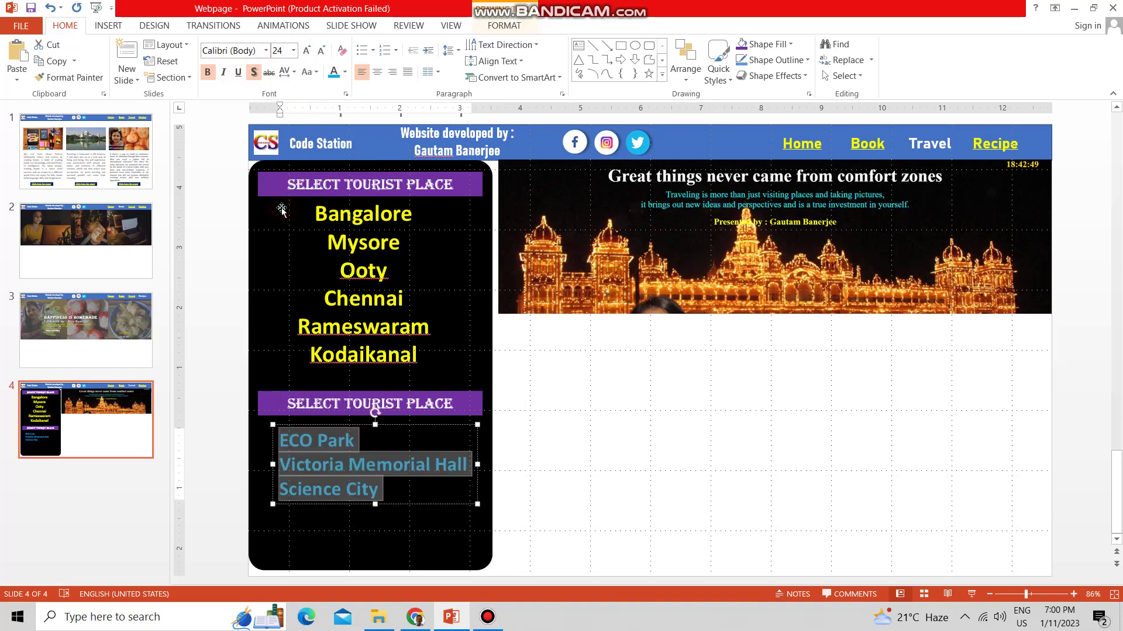
pyautogui.click(377, 73)
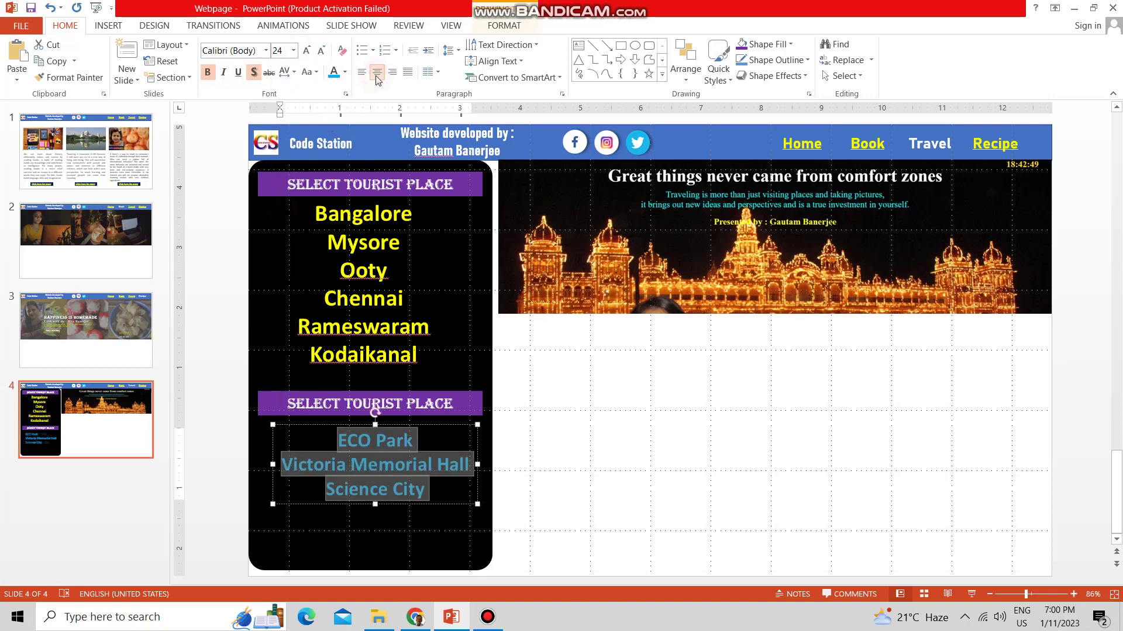
pyautogui.click(430, 490)
# Type a centred two-line credit: 'Developed by:' followed by the developer's name
pyautogui.write('D')
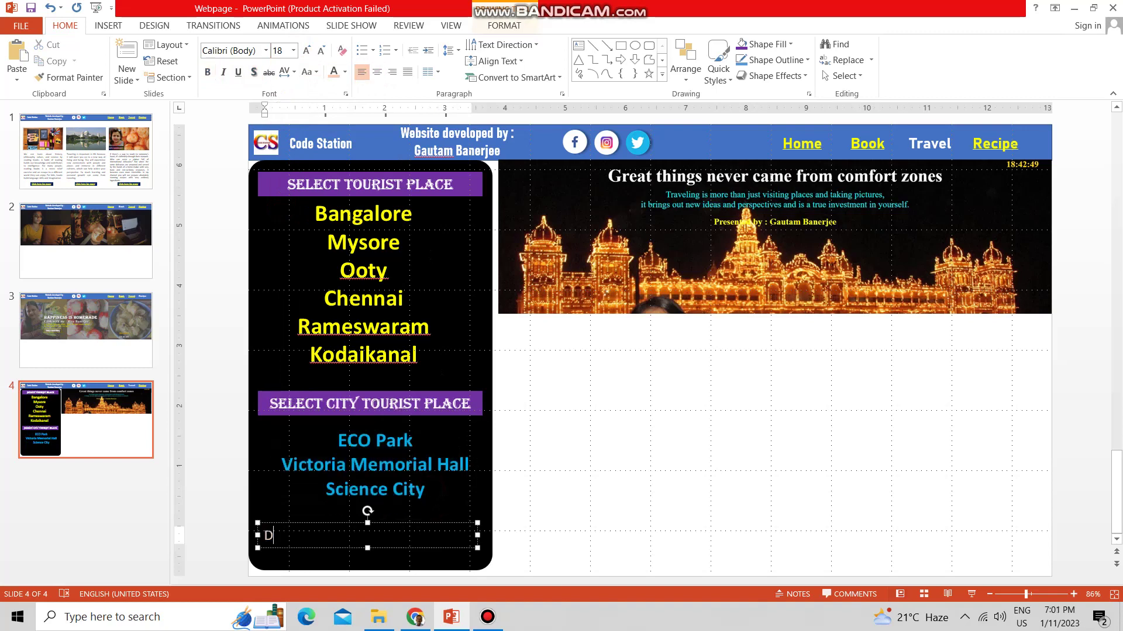
pyautogui.write('eveloped by:')
pyautogui.press('Return')
pyautogui.write('Gautam Banerjee')
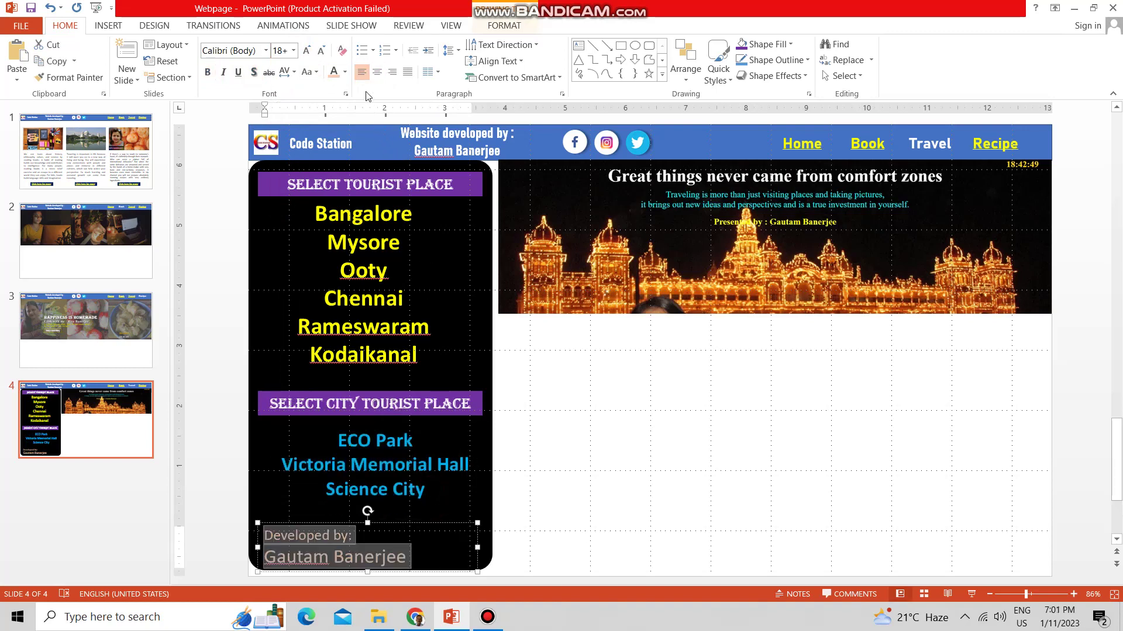
pyautogui.click(377, 72)
pyautogui.click(575, 471)
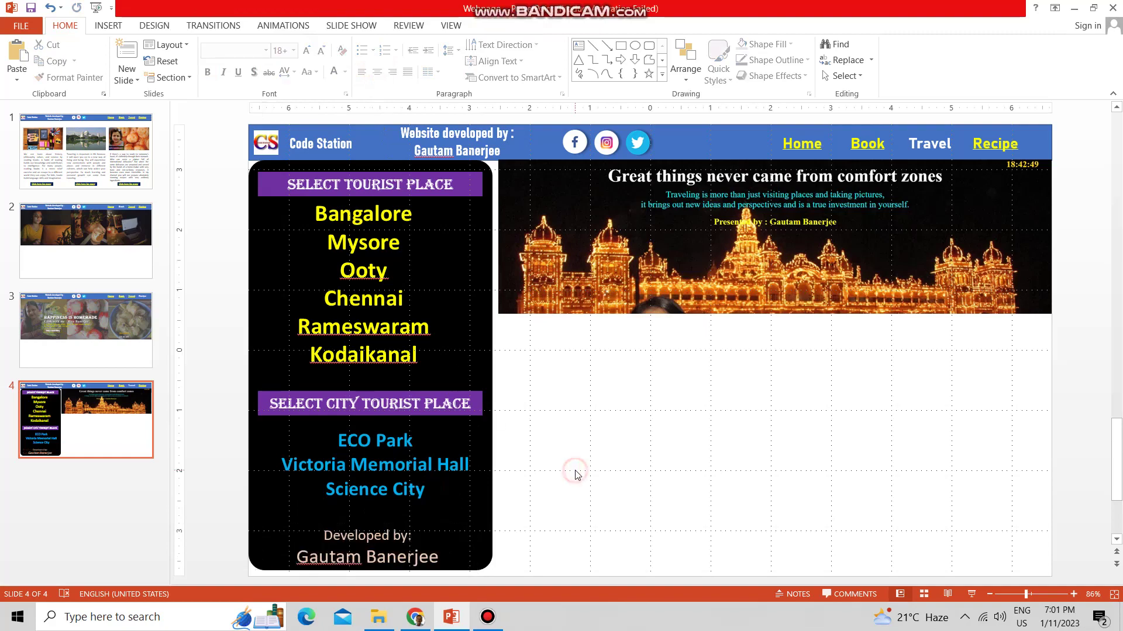
# Draw a white horizontal dividing line across the panel under Science City
pyautogui.click(108, 25)
pyautogui.click(236, 59)
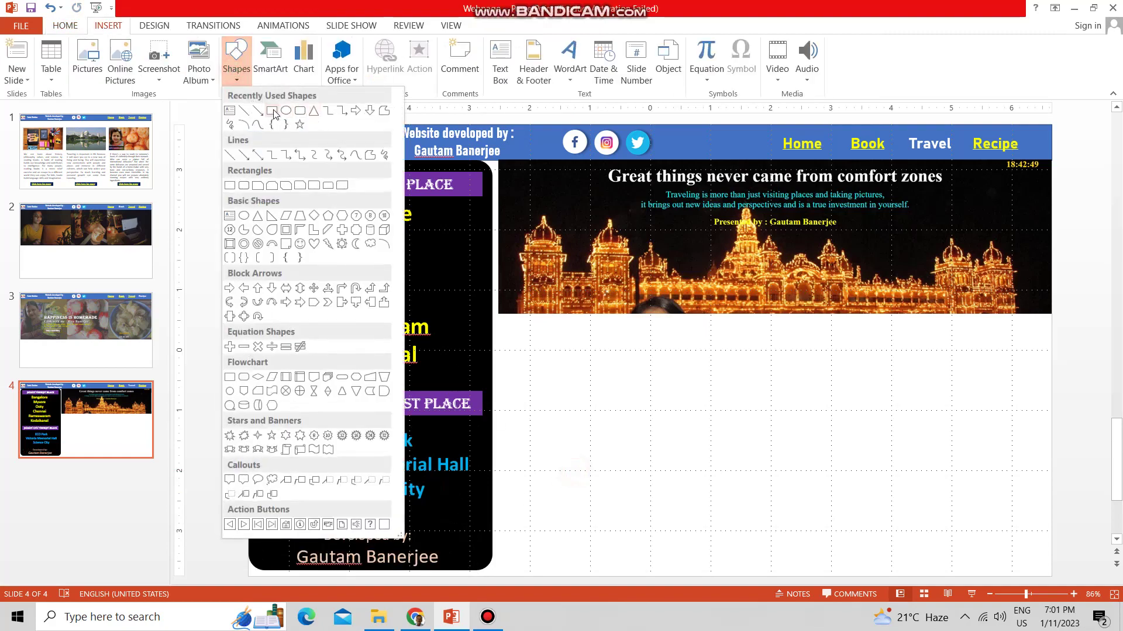
pyautogui.click(273, 111)
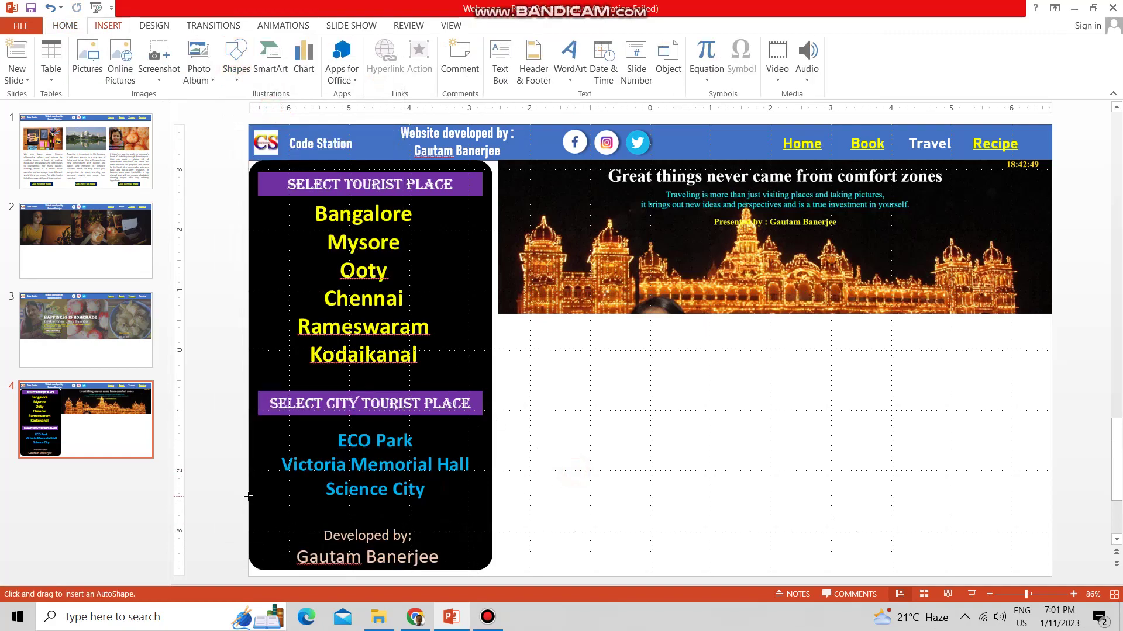
pyautogui.moveTo(248, 497)
pyautogui.mouseDown()
pyautogui.moveTo(495, 497)
pyautogui.moveTo(465, 510)
pyautogui.mouseUp()
pyautogui.click(512, 59)
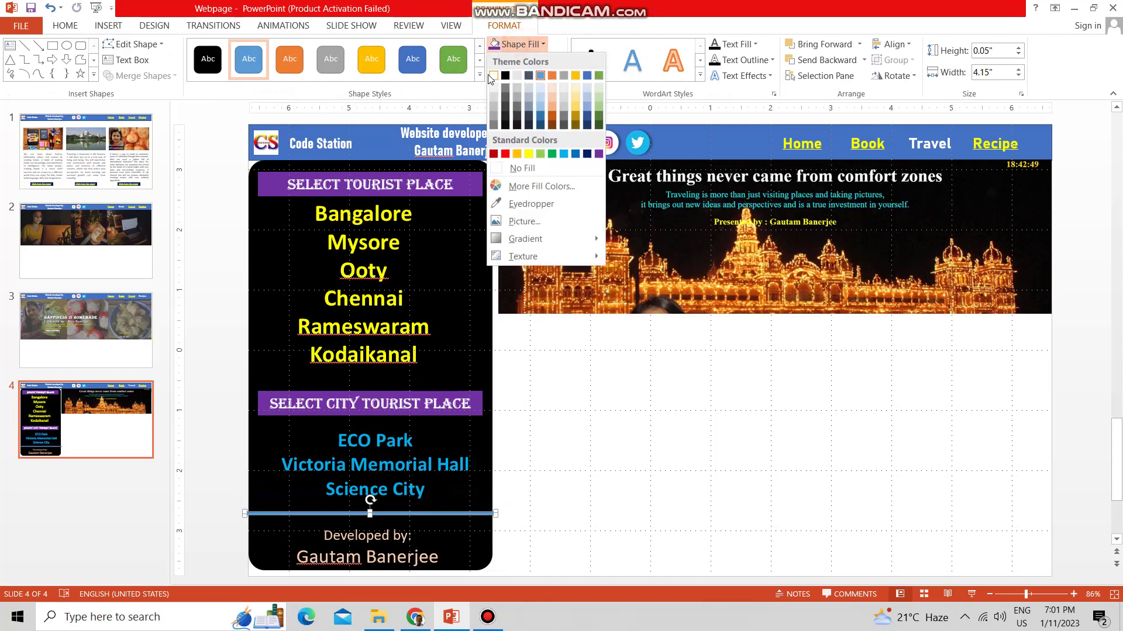
pyautogui.click(494, 80)
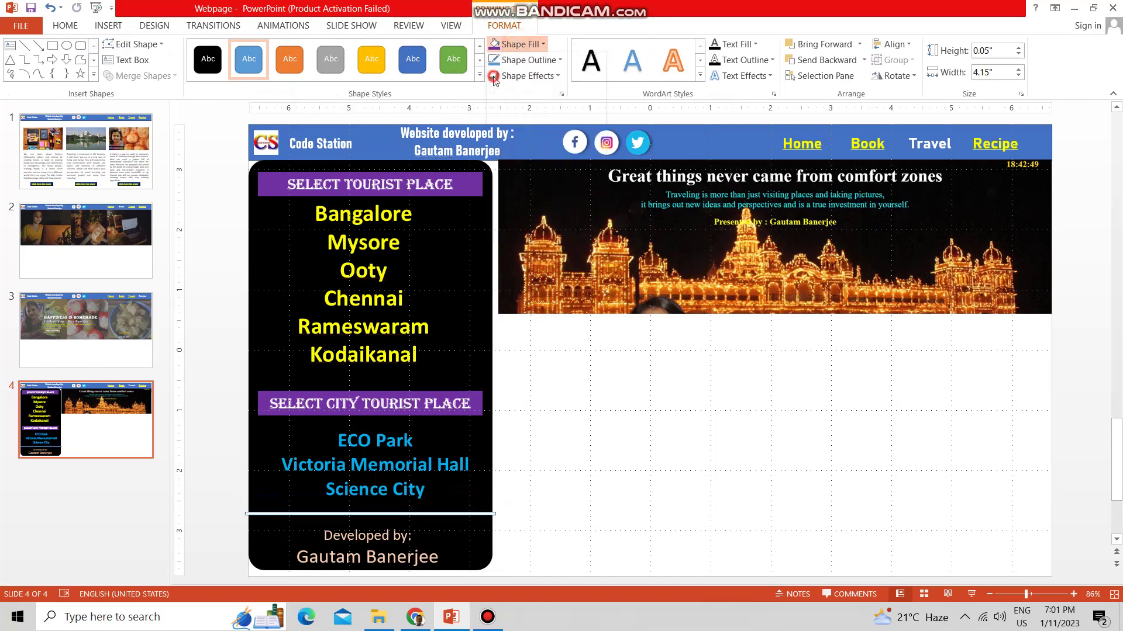
pyautogui.click(524, 59)
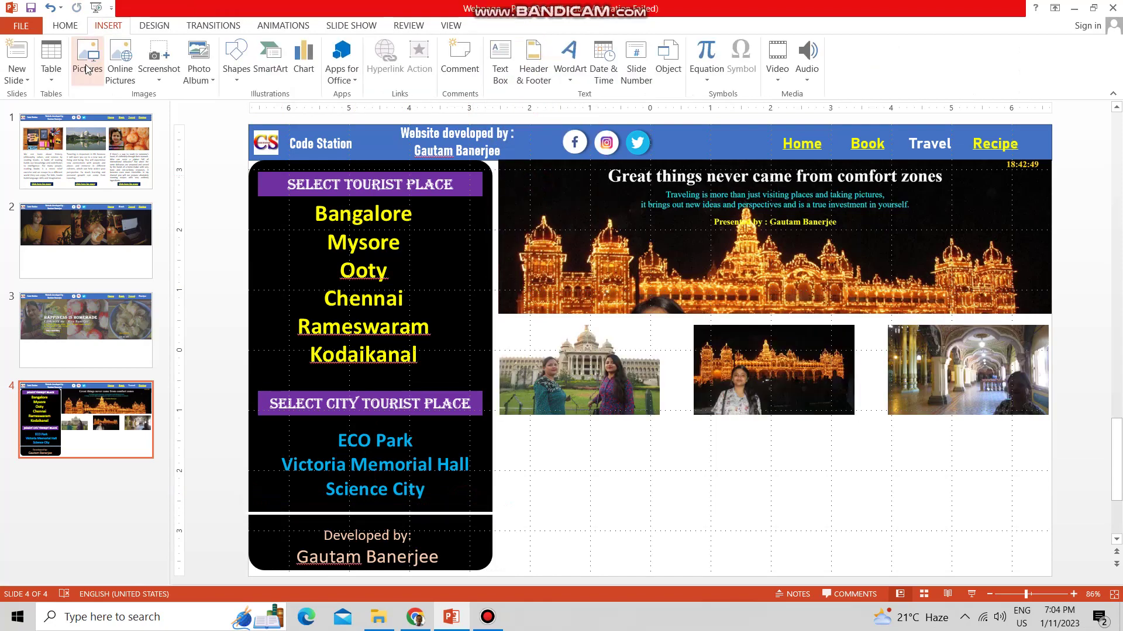
# Insert Photo4, Photo5 and Photo10 and set their height to 1.5 inches
pyautogui.click(88, 58)
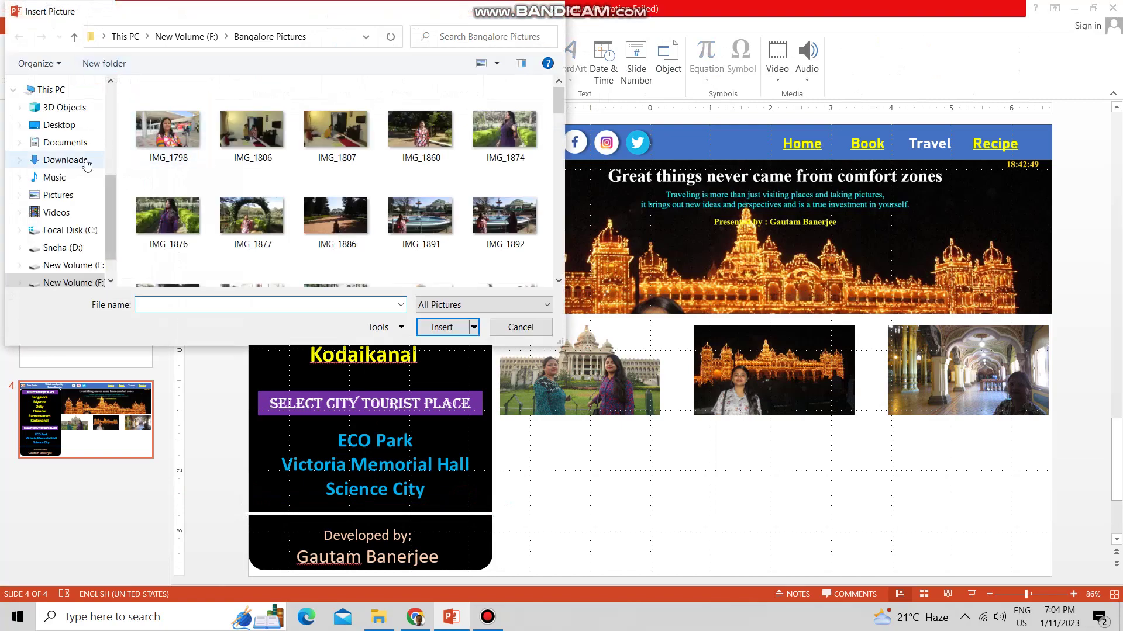
pyautogui.click(76, 249)
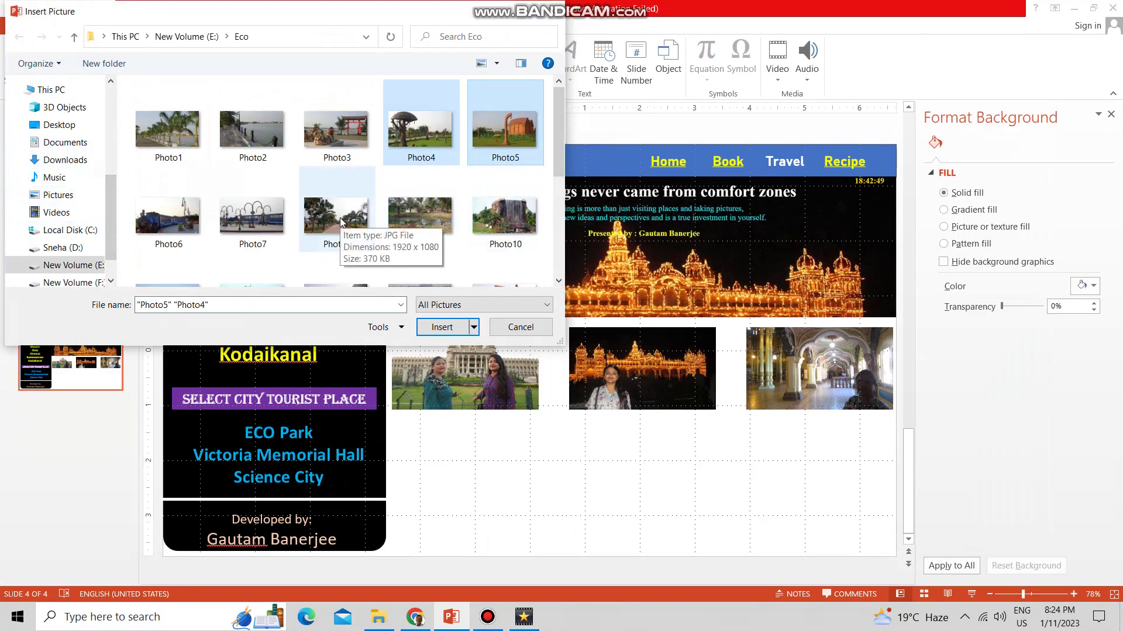
pyautogui.keyDown('ctrl'); pyautogui.click(500, 212); pyautogui.keyUp('ctrl')
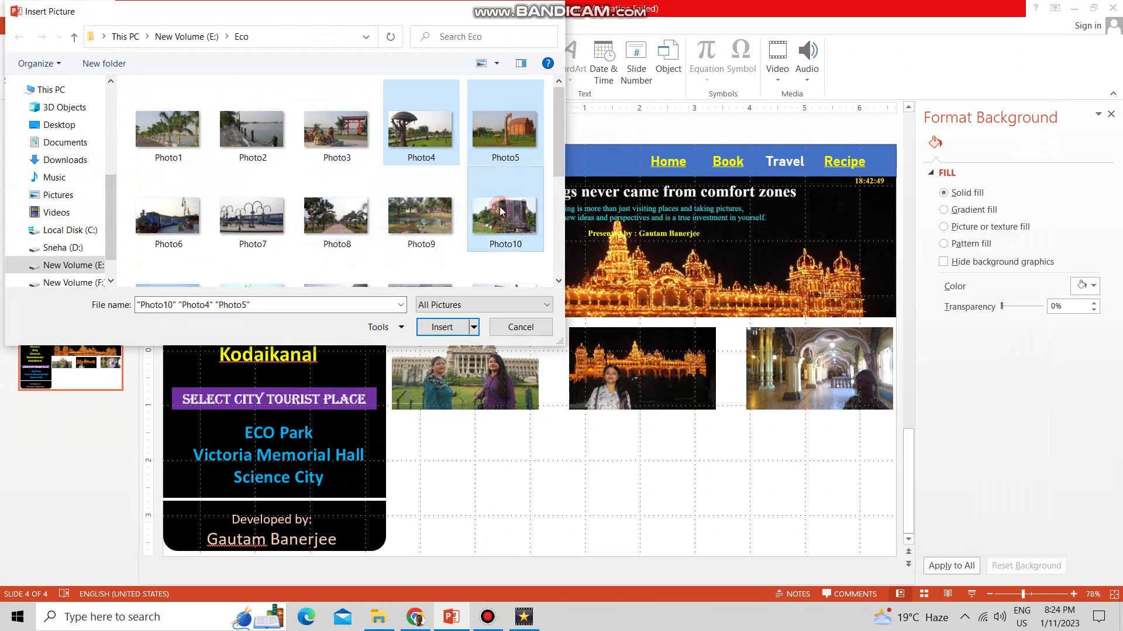
pyautogui.click(442, 328)
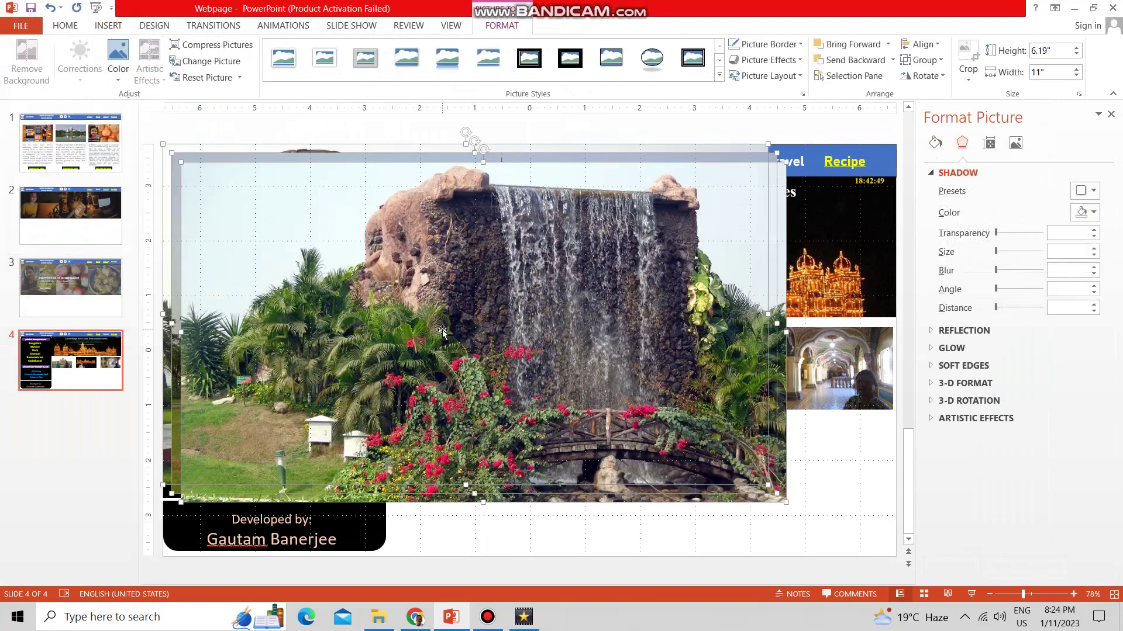
pyautogui.click(1057, 54)
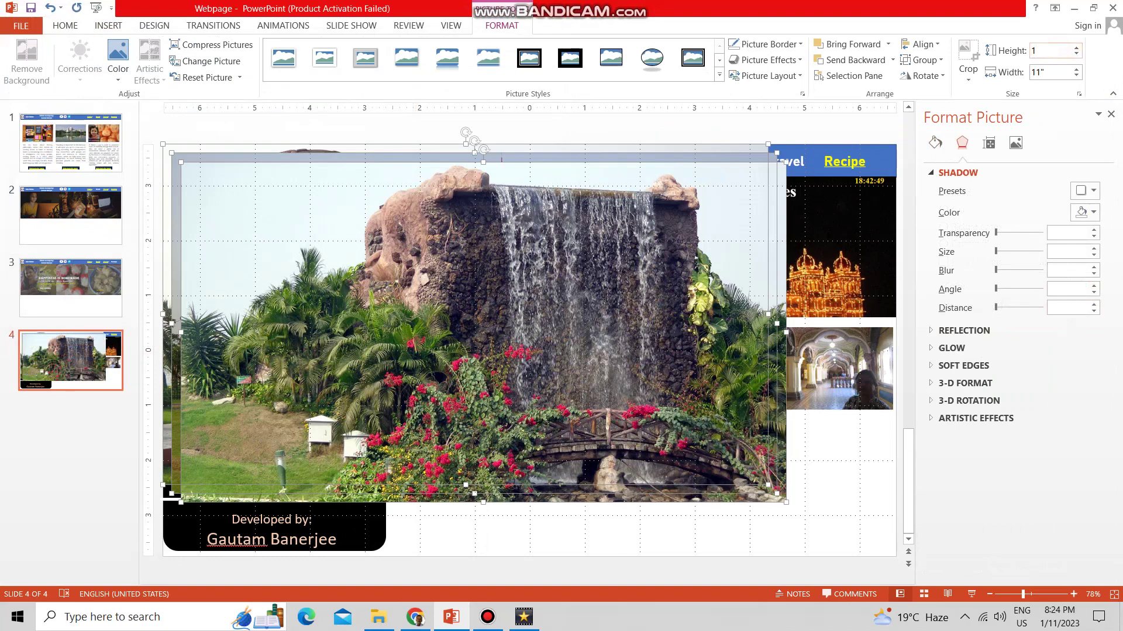
pyautogui.write('1.5')
pyautogui.press('Return')
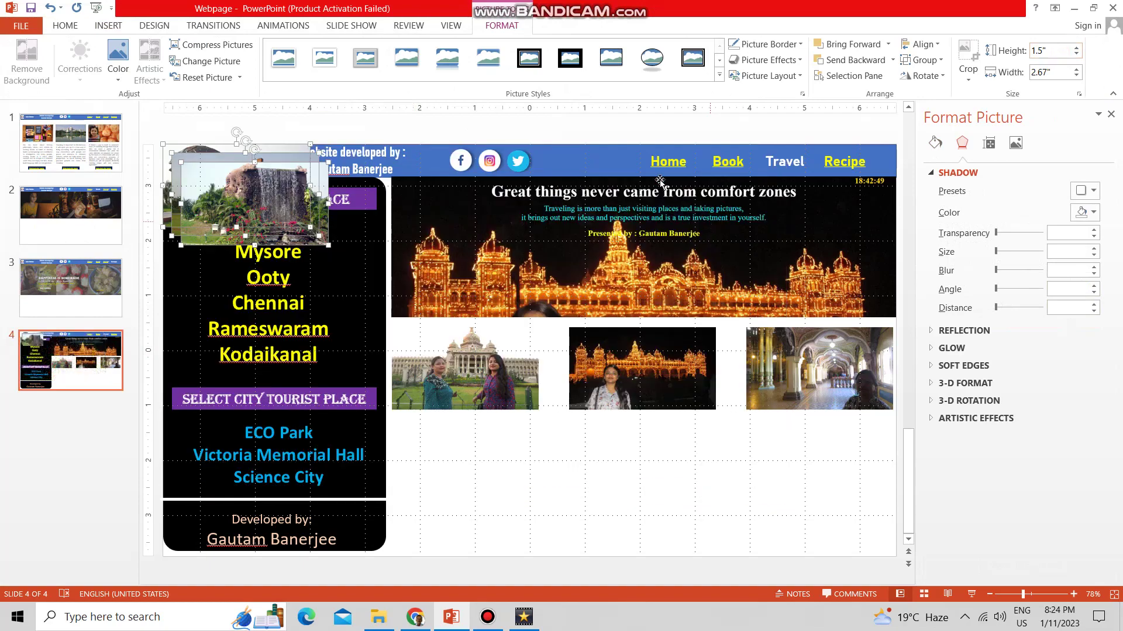
# Arrange the waterfall, pillar and park photos into a second row beneath the first
pyautogui.click(500, 488)
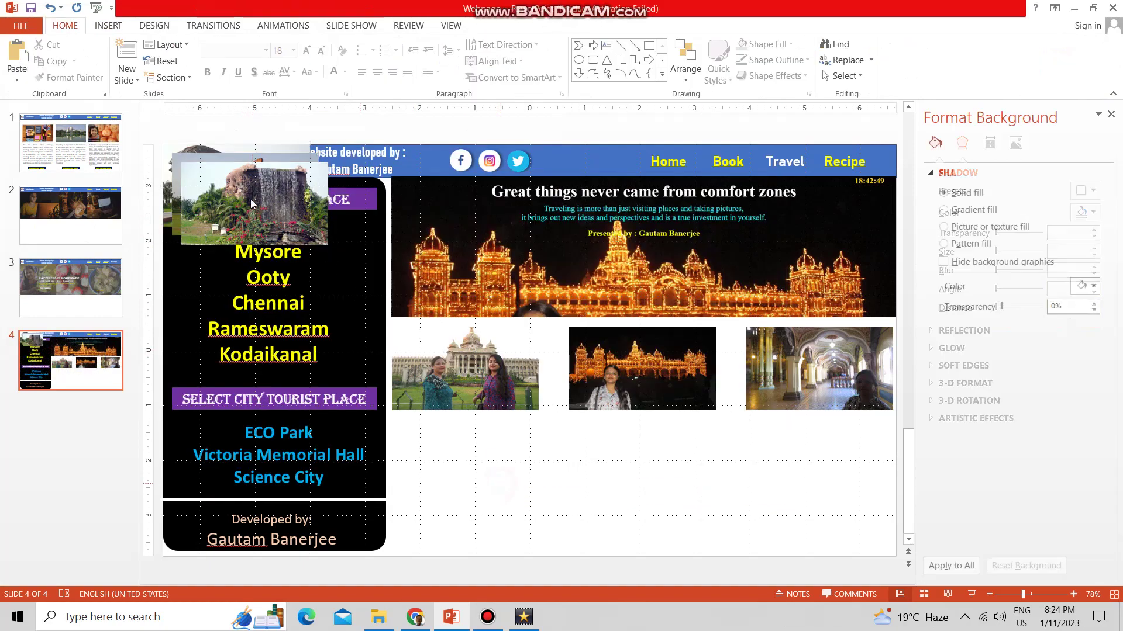
pyautogui.moveTo(321, 214); pyautogui.dragTo(821, 464)
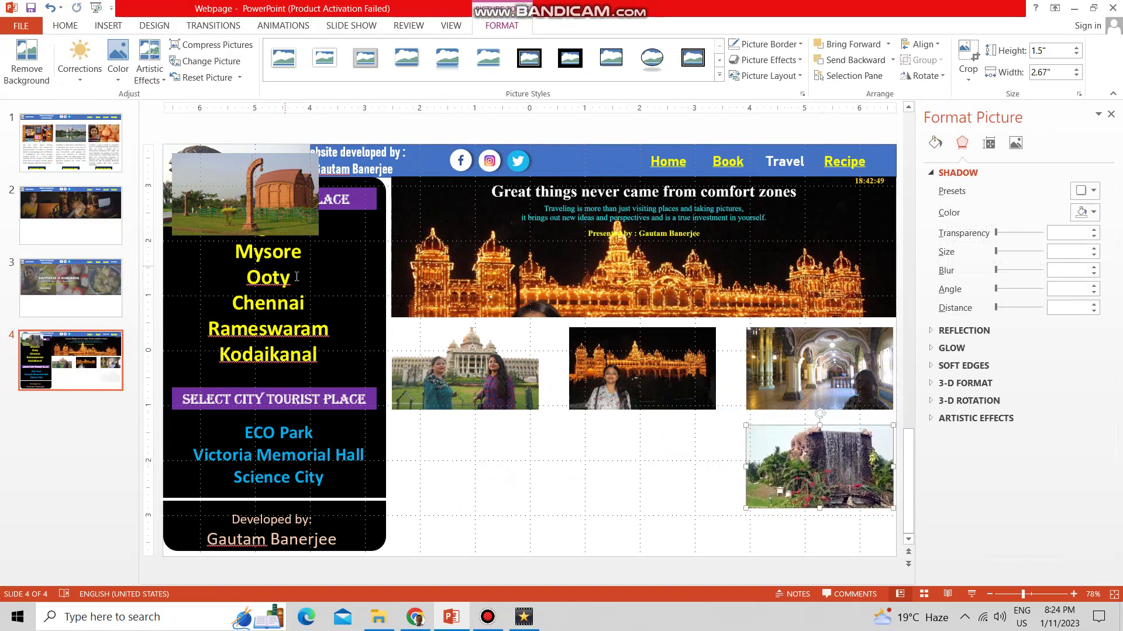
pyautogui.moveTo(220, 205); pyautogui.dragTo(618, 475)
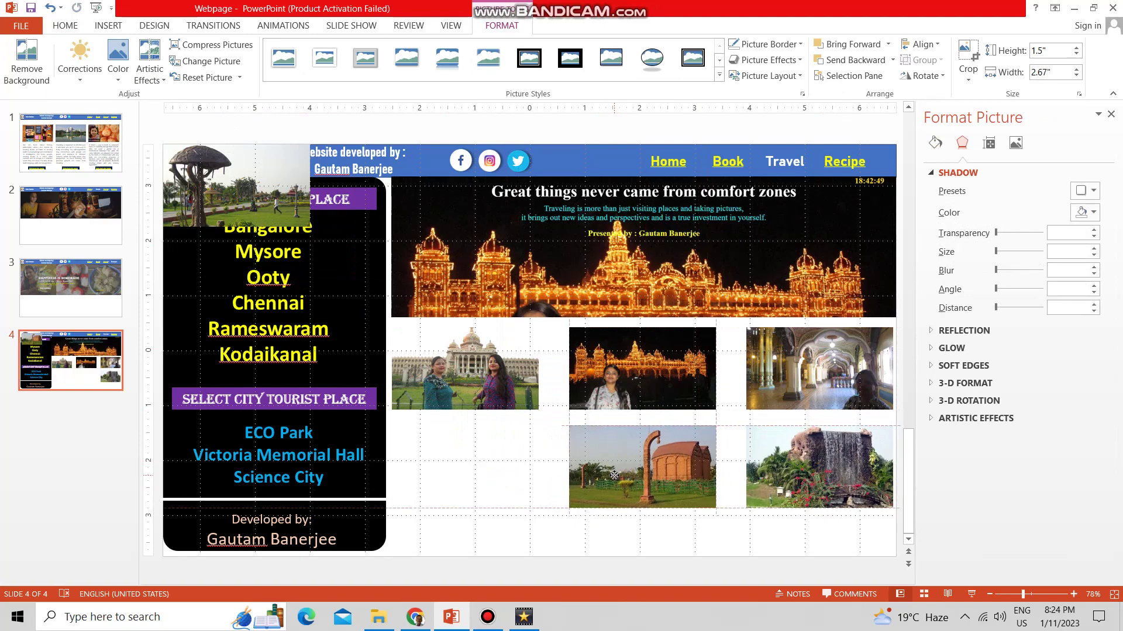
pyautogui.moveTo(618, 476); pyautogui.dragTo(616, 476)
pyautogui.click(242, 236)
pyautogui.moveTo(242, 236); pyautogui.dragTo(452, 490)
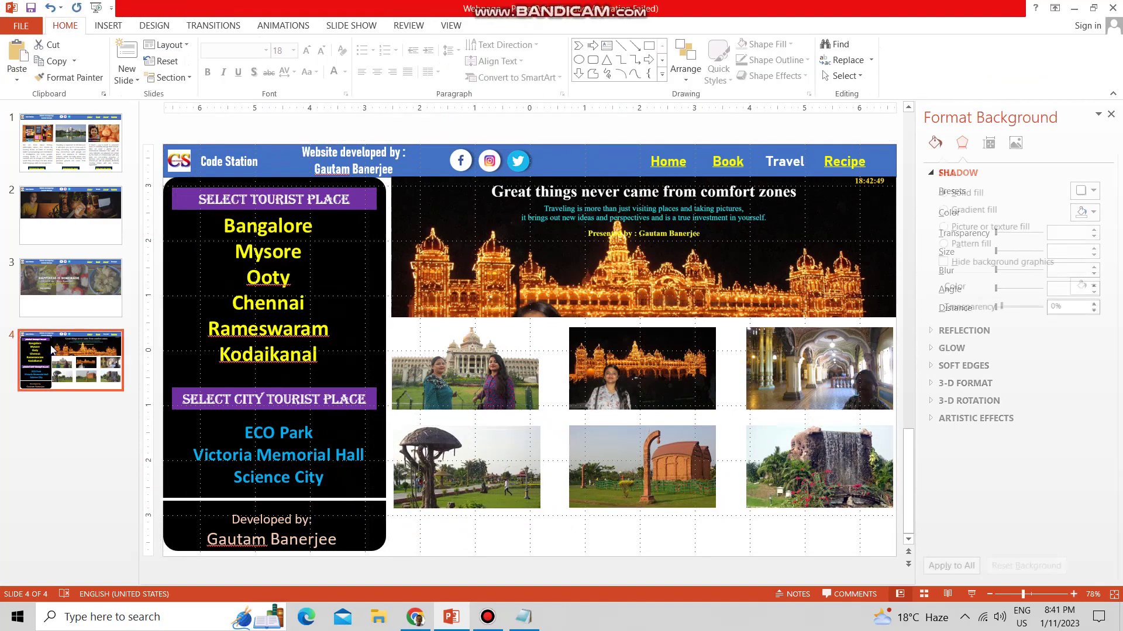
# Add slide 5 after slide 4 and delete the black panel, photos and palace picture
pyautogui.rightClick(52, 350)
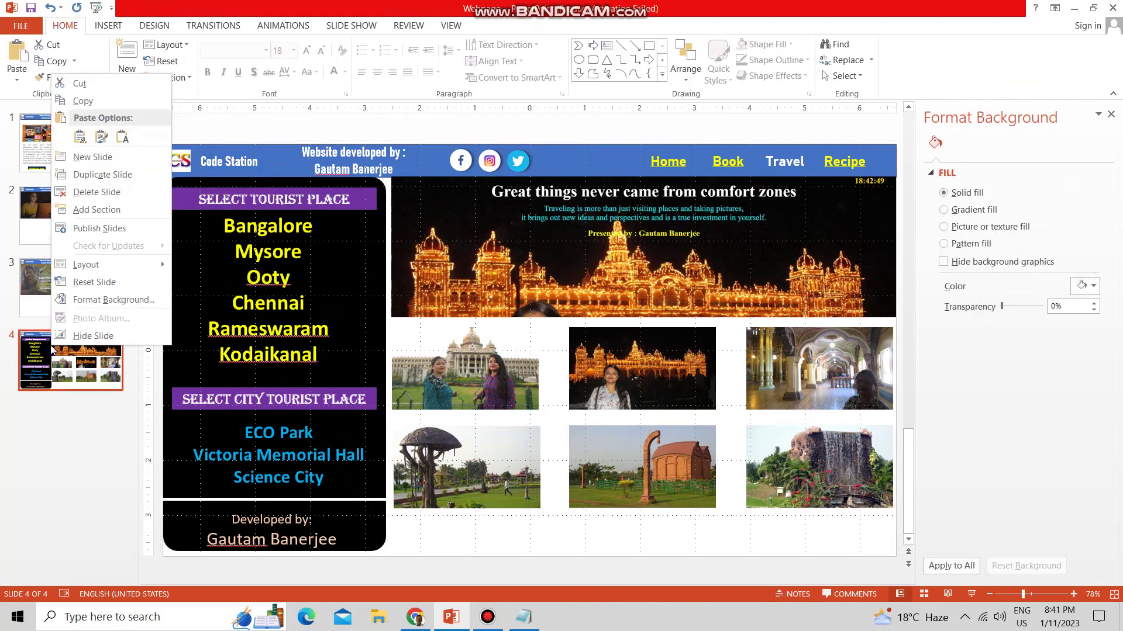
pyautogui.click(86, 175)
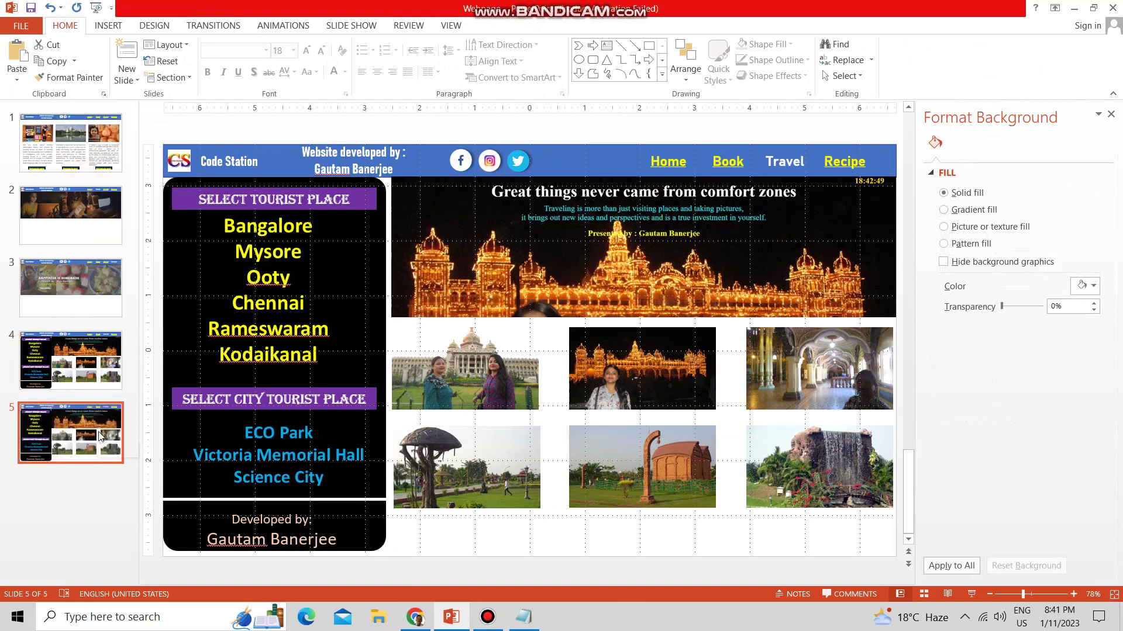
pyautogui.click(379, 181)
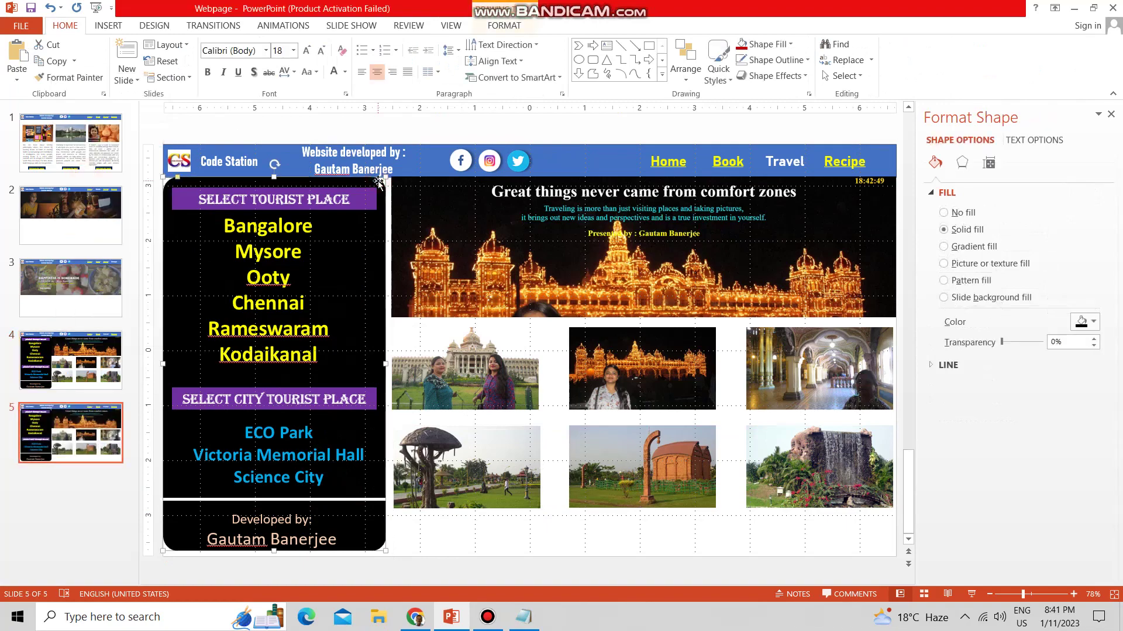
pyautogui.press('Delete')
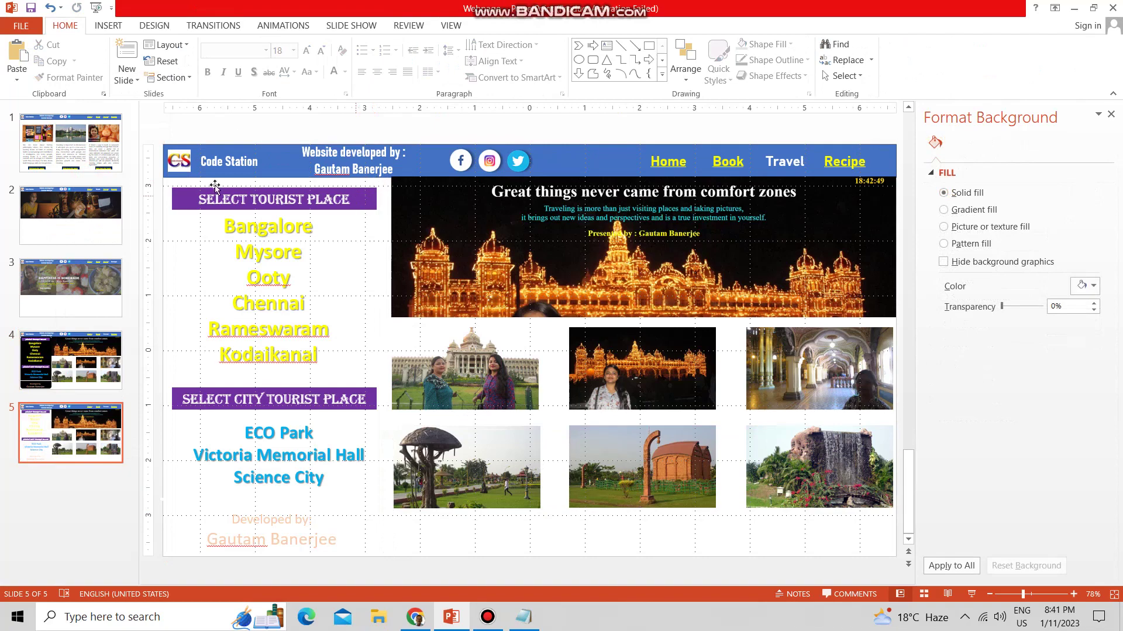
pyautogui.moveTo(167, 185); pyautogui.dragTo(990, 577)
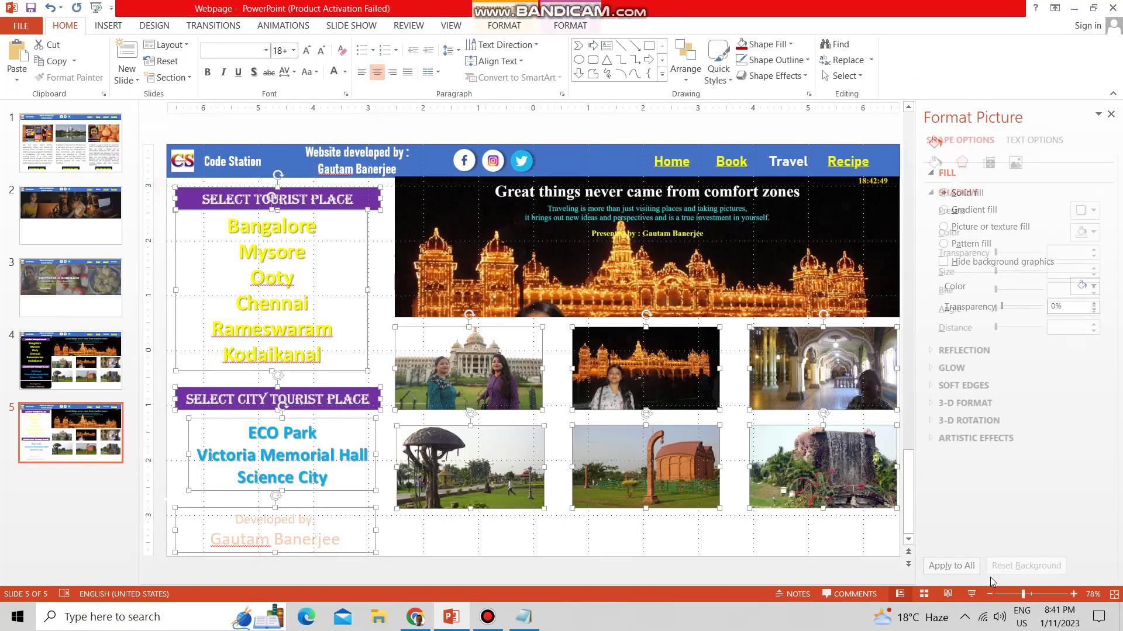
pyautogui.press('Delete')
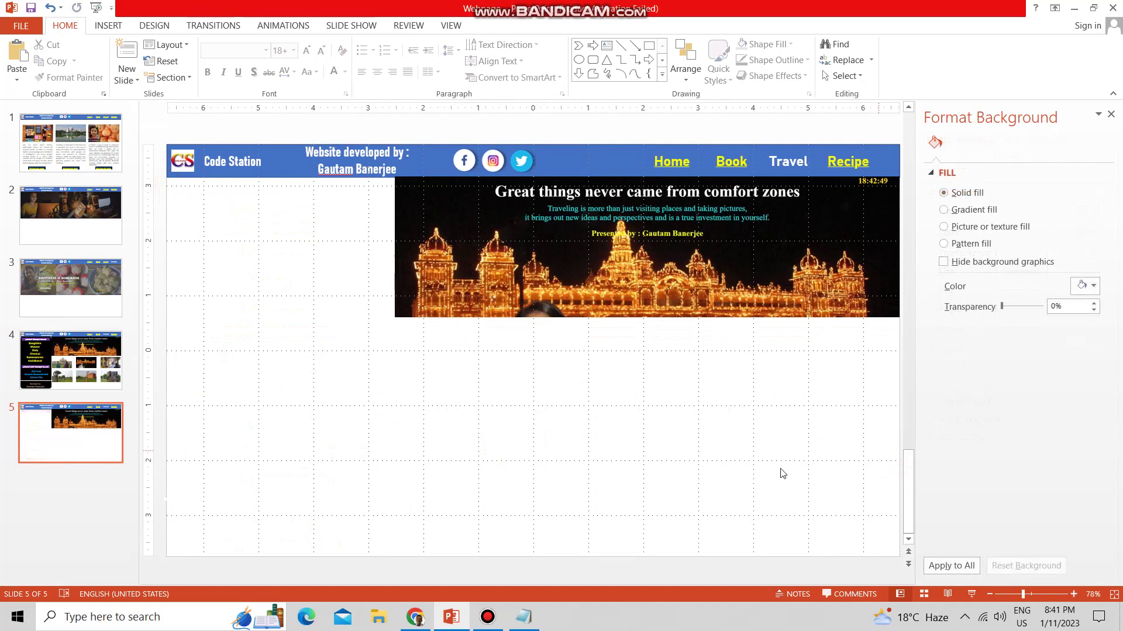
pyautogui.press('Delete')
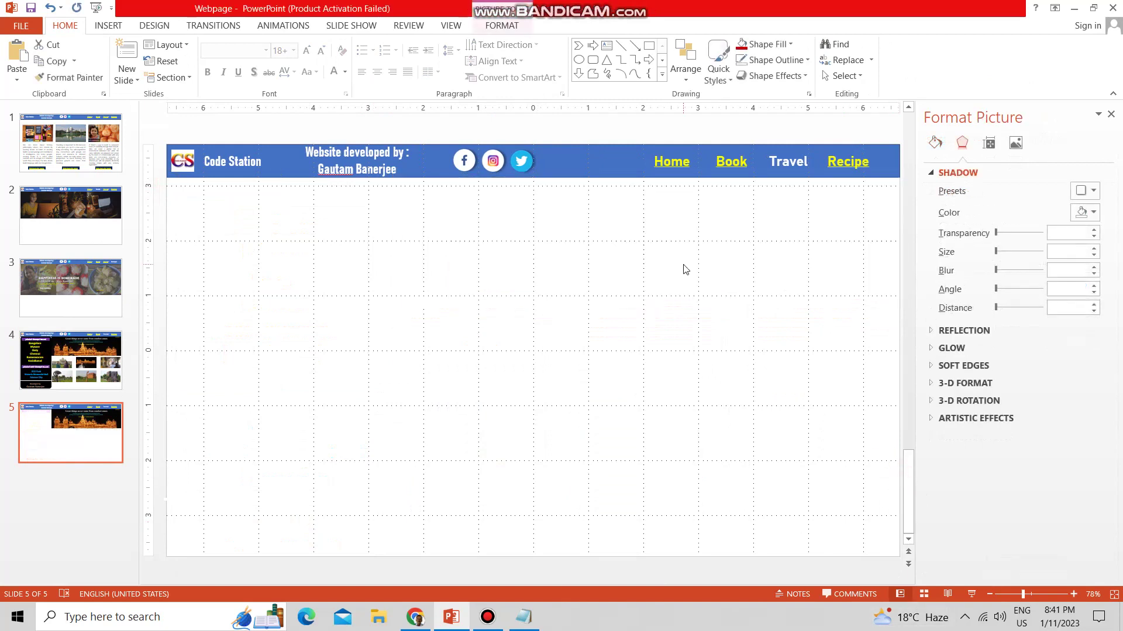
pyautogui.click(109, 25)
# Insert fountain photo IMG_1891, resize it to 3.34" by 5.94", and place it top-left under the banner
pyautogui.click(85, 60)
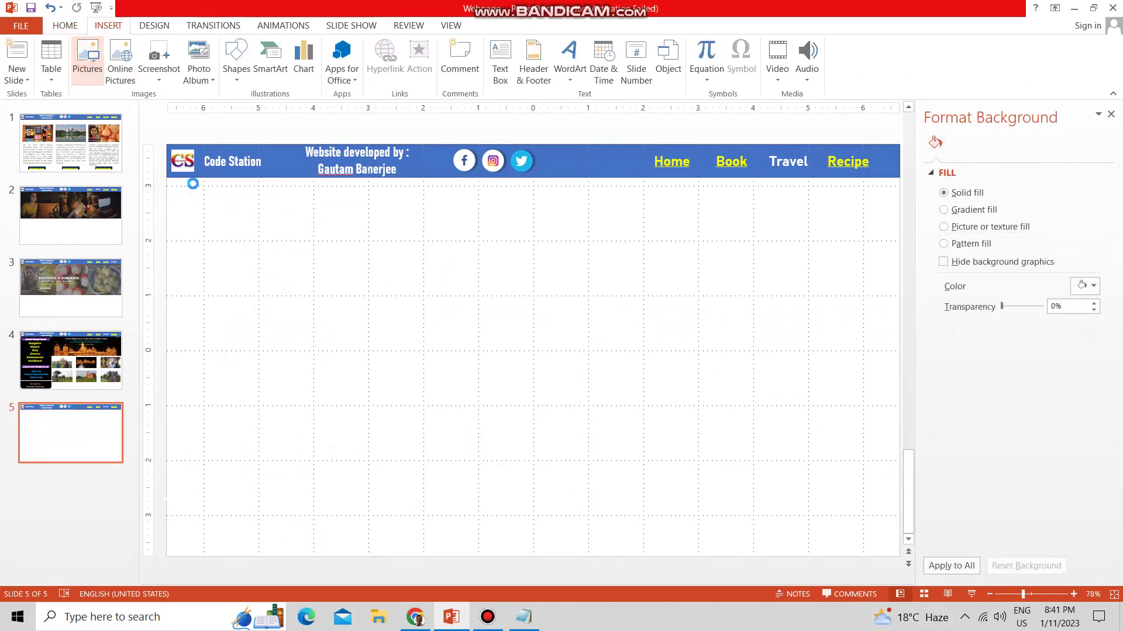
pyautogui.click(420, 188)
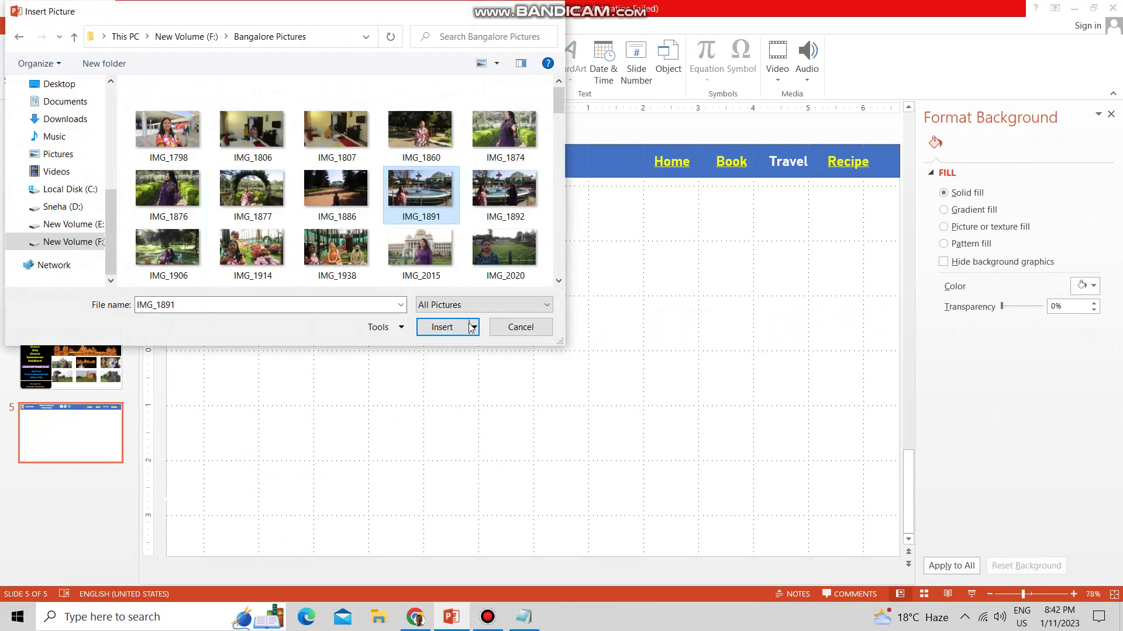
pyautogui.click(442, 327)
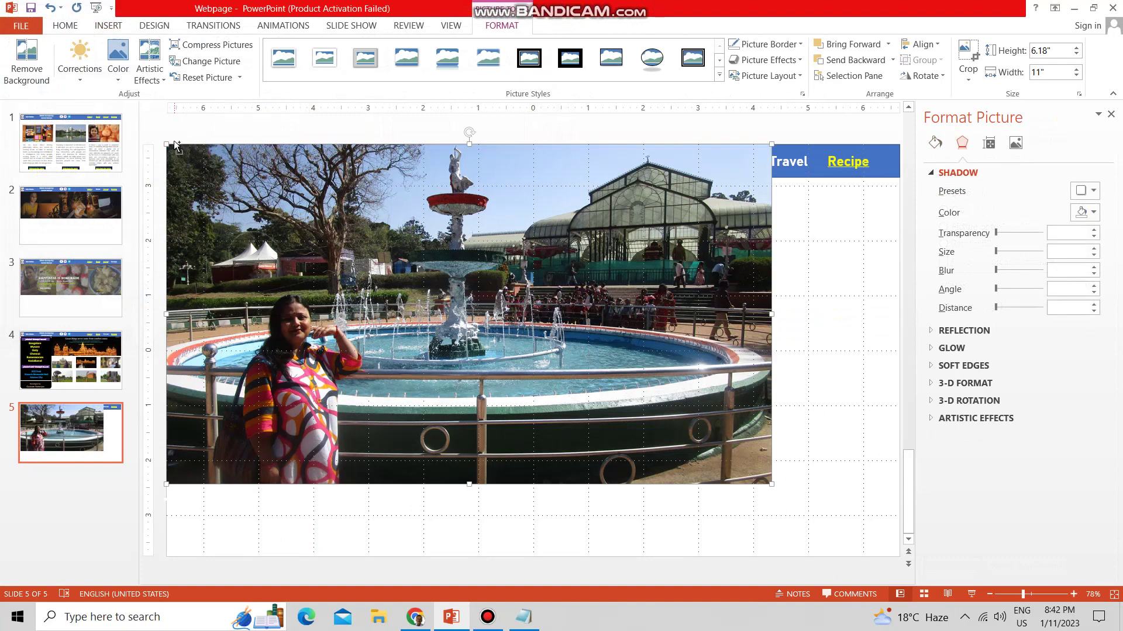
pyautogui.moveTo(168, 144); pyautogui.dragTo(441, 381)
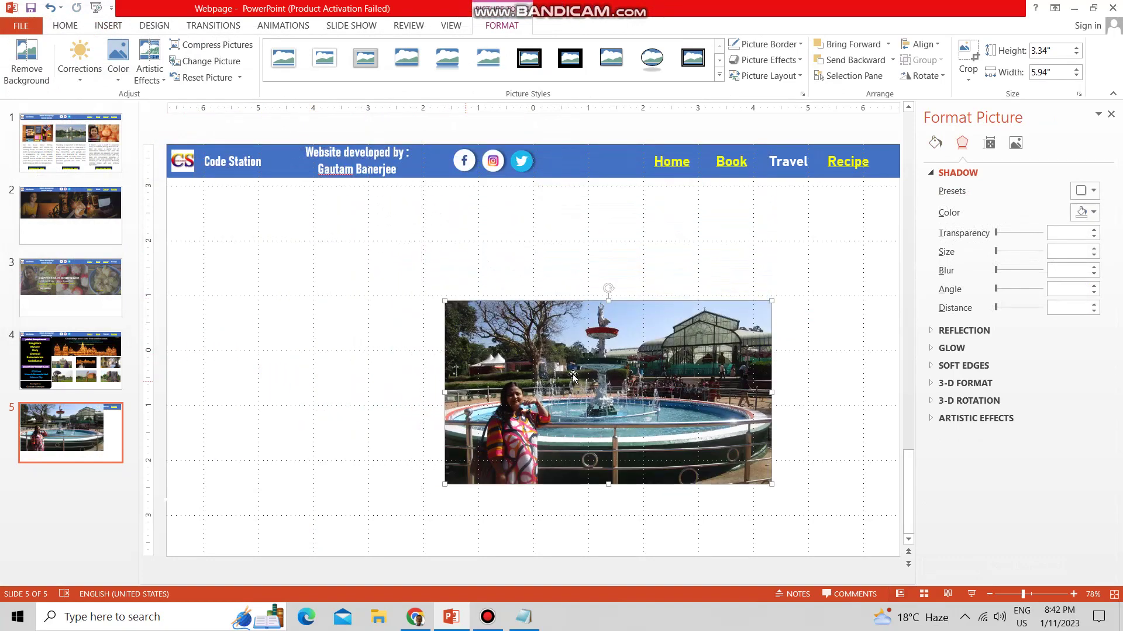
pyautogui.moveTo(559, 366); pyautogui.dragTo(294, 244)
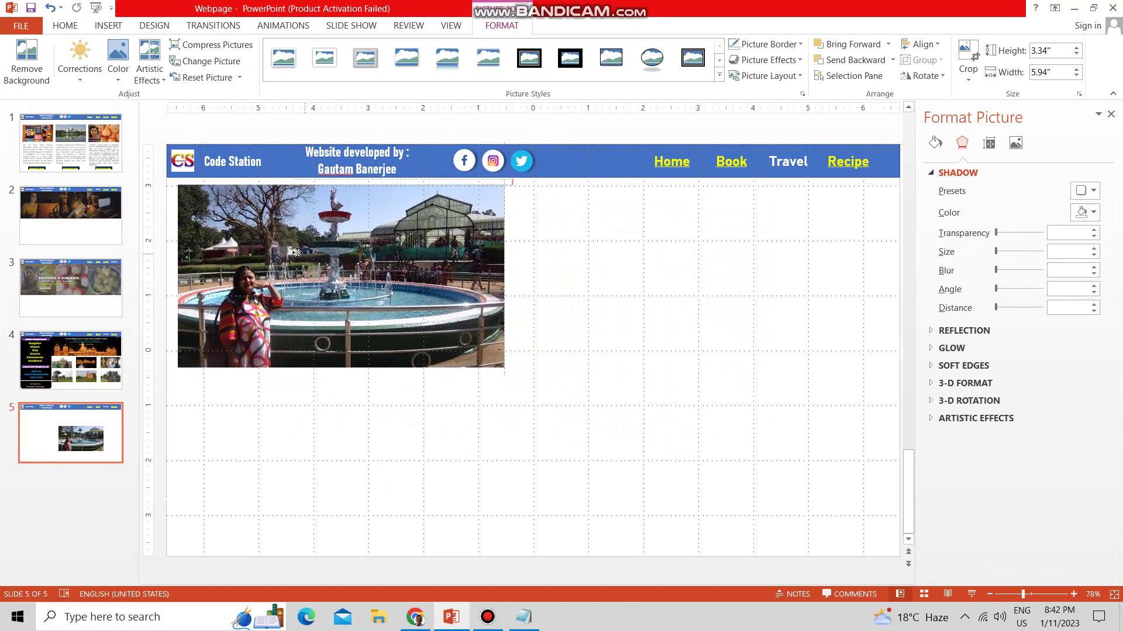
pyautogui.click(503, 381)
# Draw a text box right of the fountain photo, widen it to the slide's edge, and paste the Bengaluru description
pyautogui.click(607, 46)
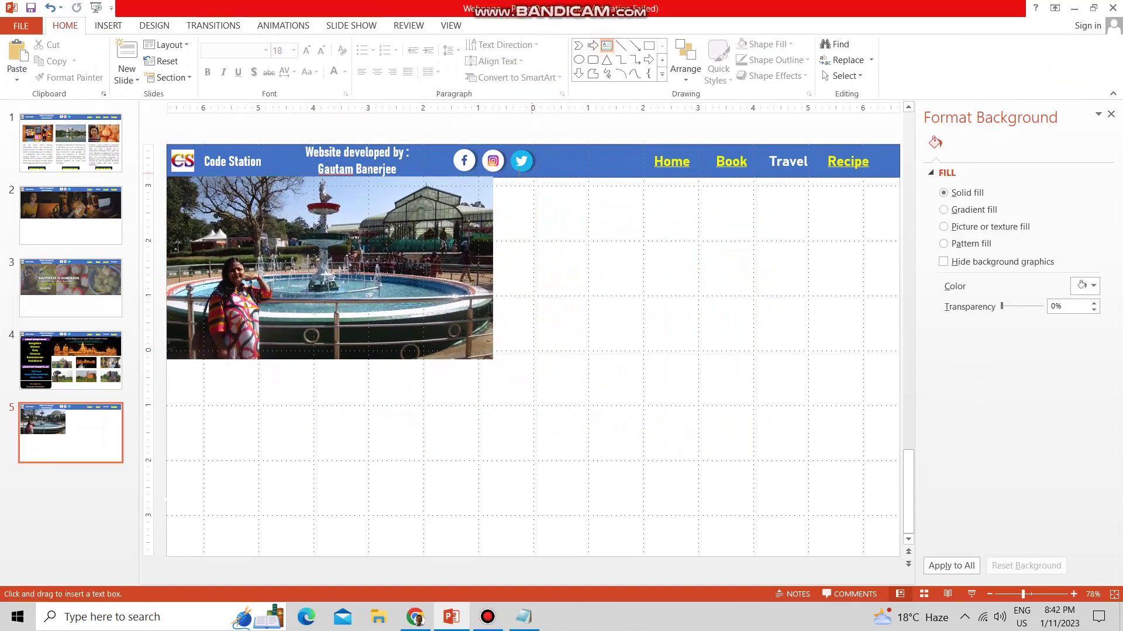
pyautogui.moveTo(494, 179); pyautogui.dragTo(884, 359)
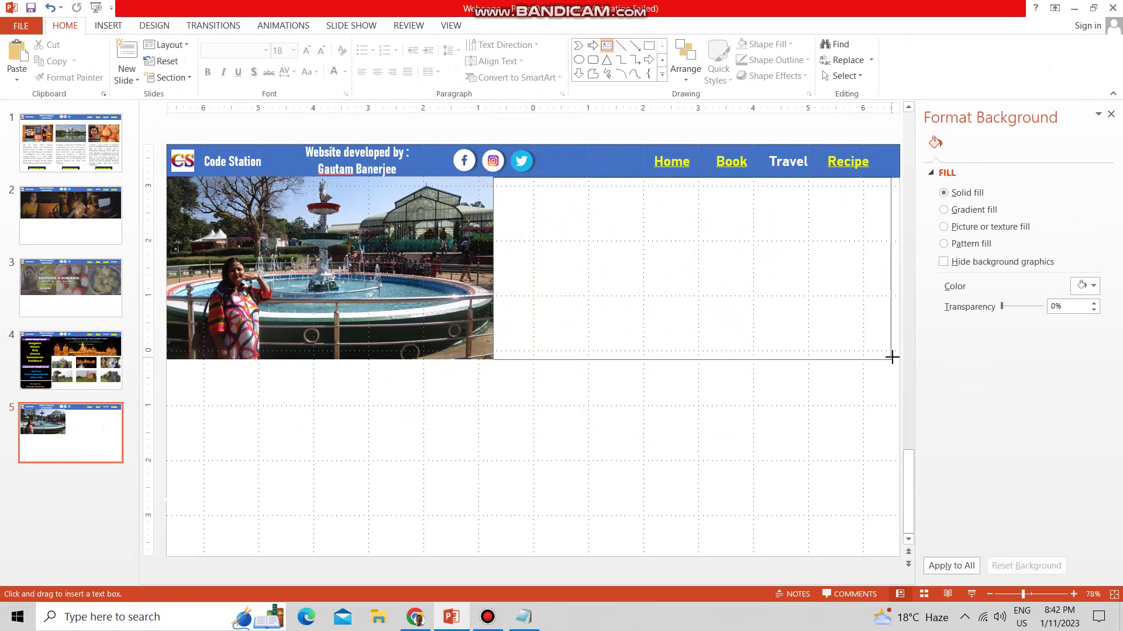
pyautogui.moveTo(883, 358); pyautogui.dragTo(896, 358)
pyautogui.write('Bengaluru, also spelled Bengalooru, formerly Bangalore, city, capital (since 1830) of Karnataka state, southern India. Bengaluru is one of India’s largest cities. Prominent buildings include the legislative building Vidhana Soudha (1956) and the High Court building Attara Kacheri (1867), which are situated across from one another. Also of note are the maharaja of Mysore’s palace, the Mysore Government Museum (1866), and Tippu Sultan’s fort and palace. Notable local scenic spots are the Lalbagh (Lal Bagh) Botanical Garden (laid out in the 18th century), Cubbon Park (a garden with a lake, an aquarium, and a library), Hesaraghatta Lake, and Chamaraja Lake Reservoir. Nandi Hills (Nandigunda), a hill-station summer resort 38 miles (61 km) north, is the site of two temples dedicated to the Hindu god Shiva.')
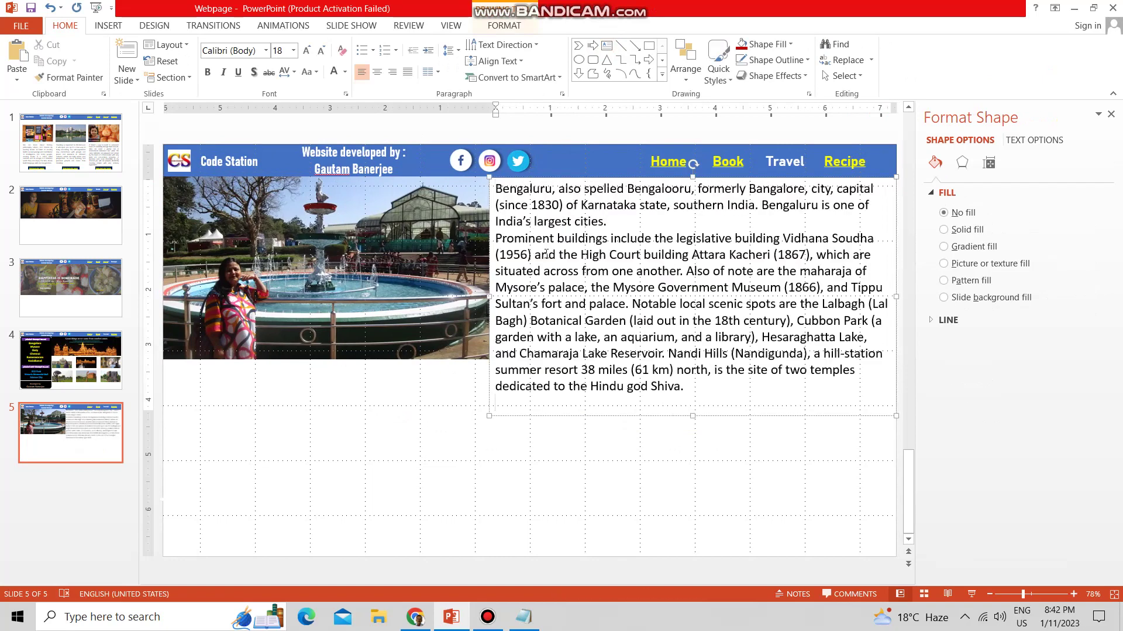
pyautogui.hotkey('ctrl', 'a')
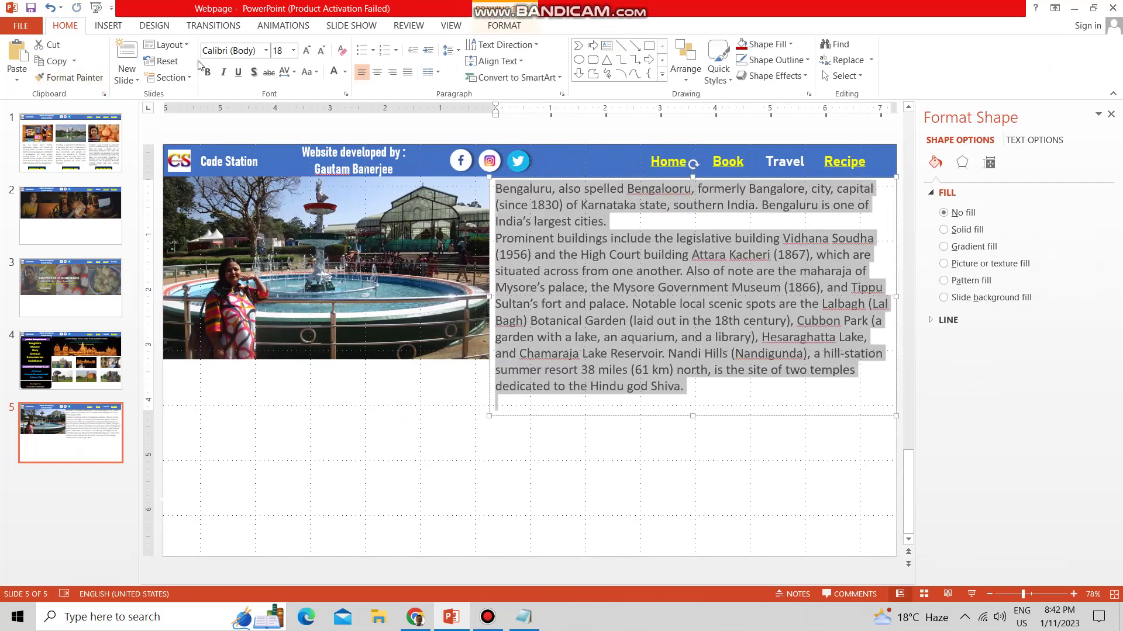
# Set the Bengaluru description text to 16 pt and fully justified
pyautogui.click(295, 51)
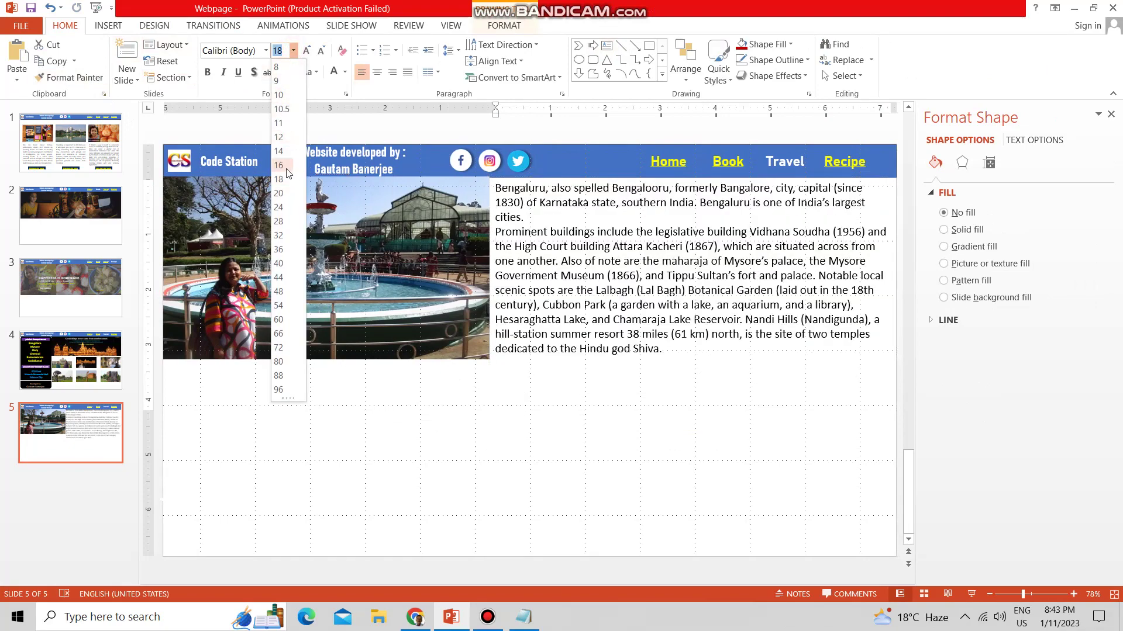
pyautogui.click(280, 166)
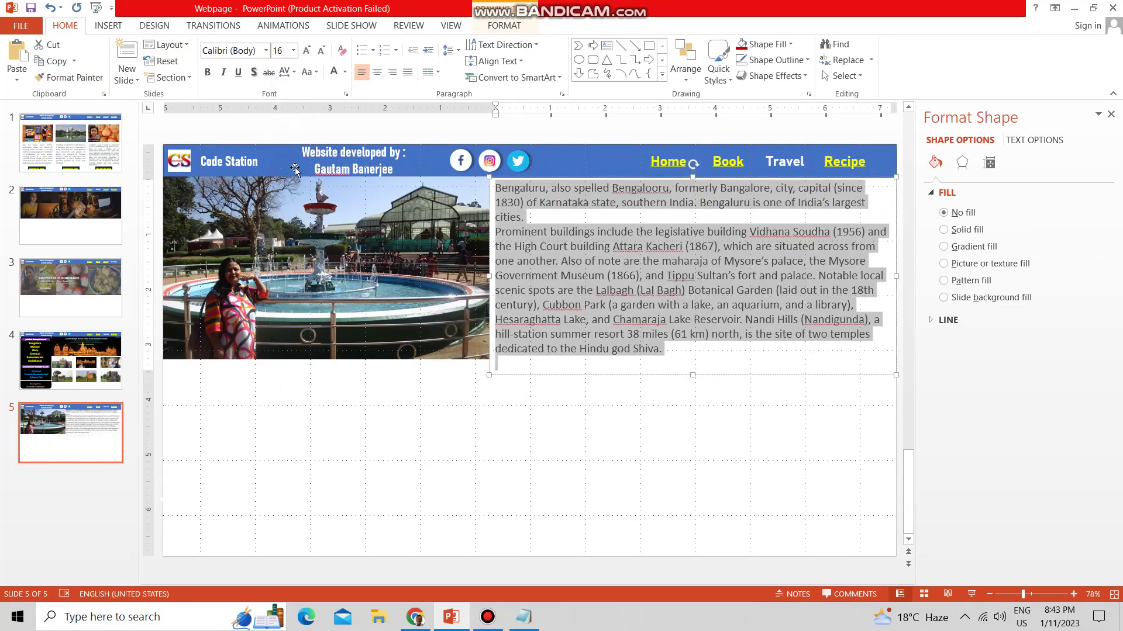
pyautogui.hotkey('ctrl', 'j')
pyautogui.doubleClick(531, 247)
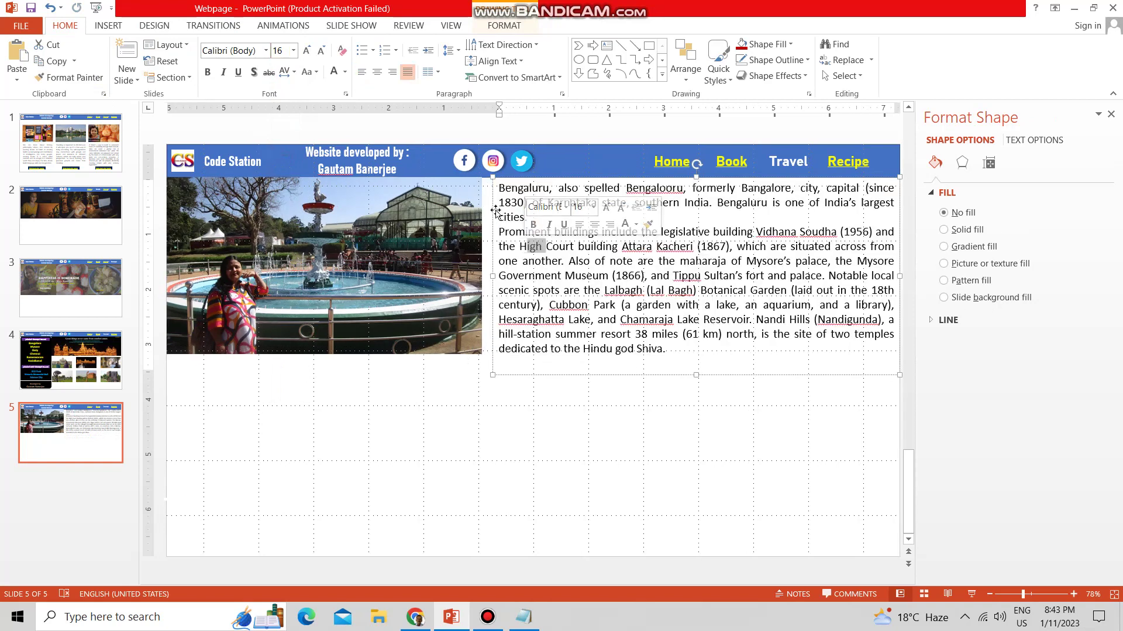
pyautogui.press('Escape')
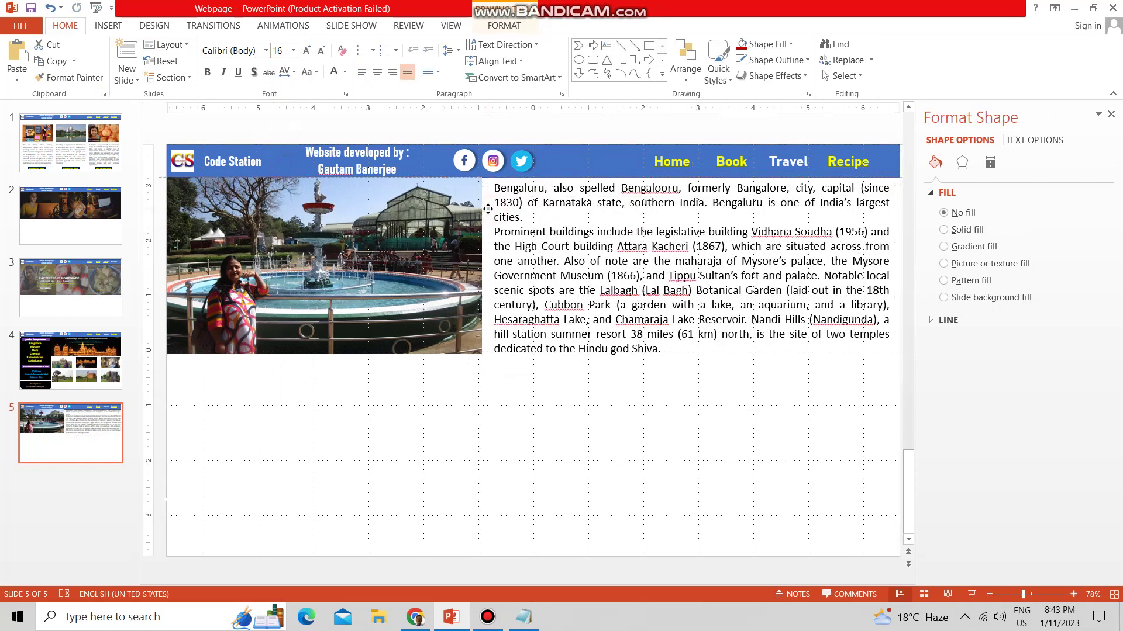
pyautogui.press('Escape')
pyautogui.click(105, 28)
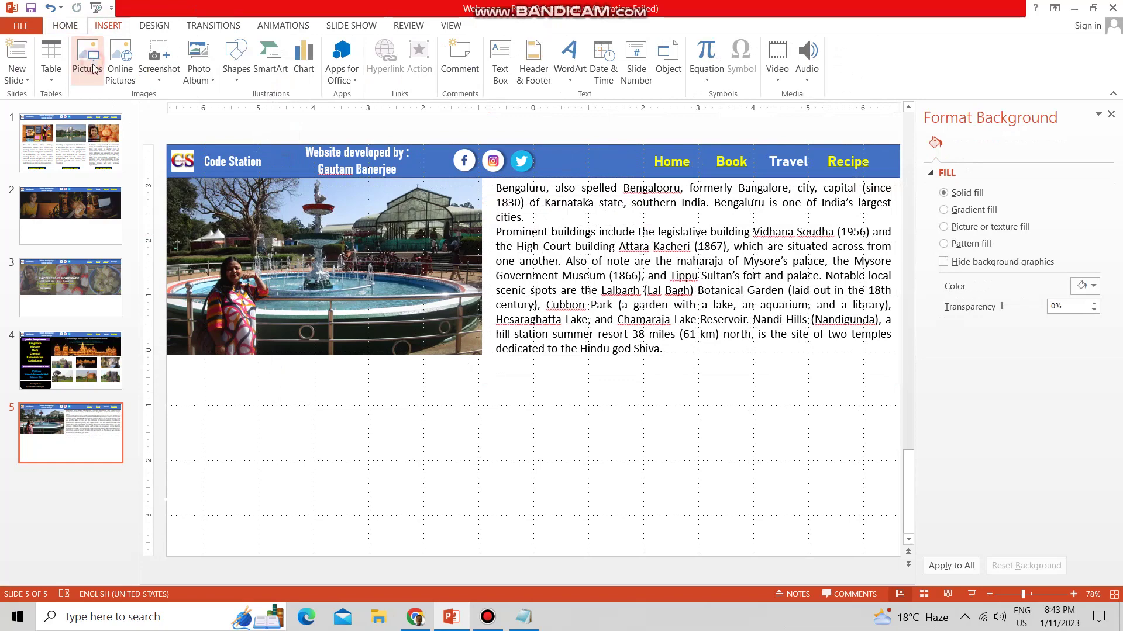
# Insert the photos IMG_1877, IMG_1886 and IMG_1906 onto slide 5
pyautogui.click(93, 69)
pyautogui.click(251, 140)
pyautogui.keyDown('ctrl'); pyautogui.click(336, 140); pyautogui.keyUp('ctrl')
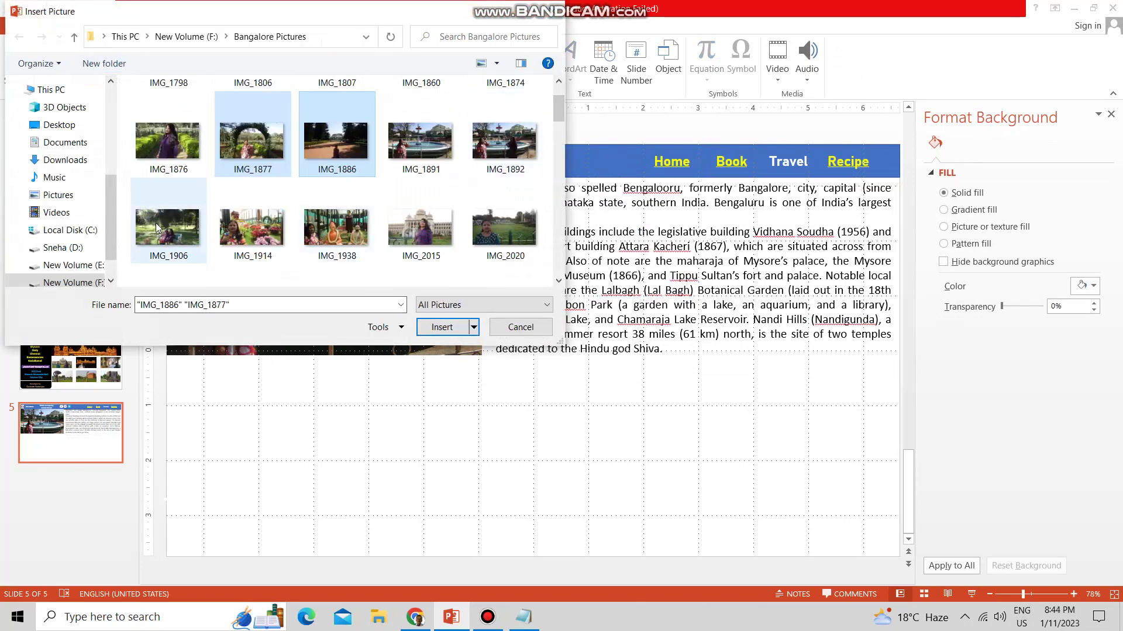
pyautogui.keyDown('ctrl'); pyautogui.click(156, 228); pyautogui.keyUp('ctrl')
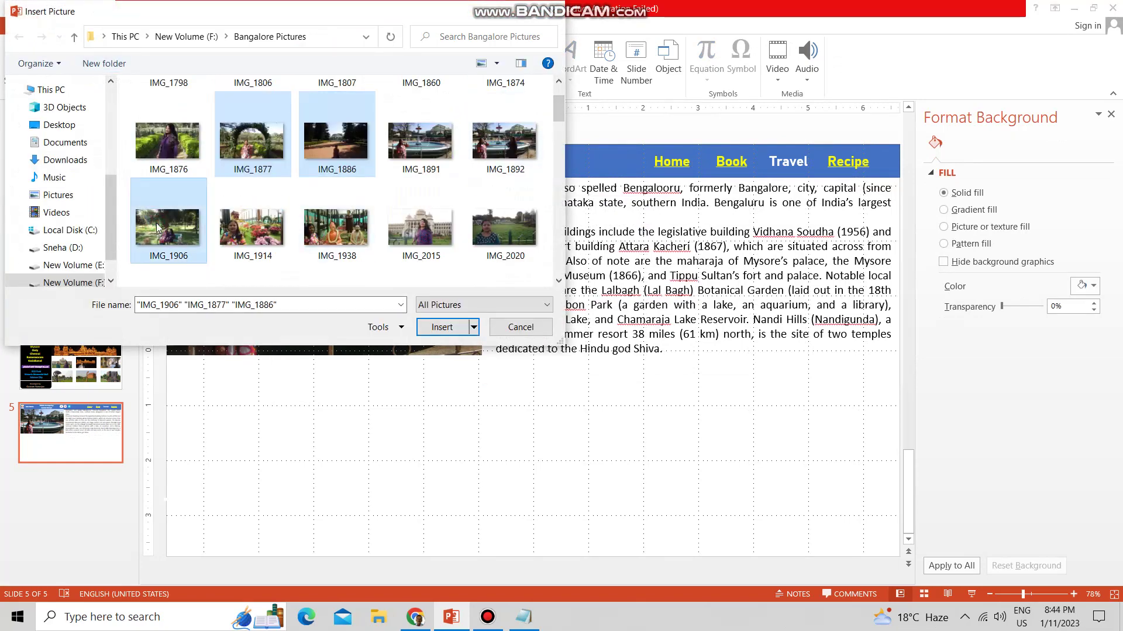
pyautogui.click(440, 328)
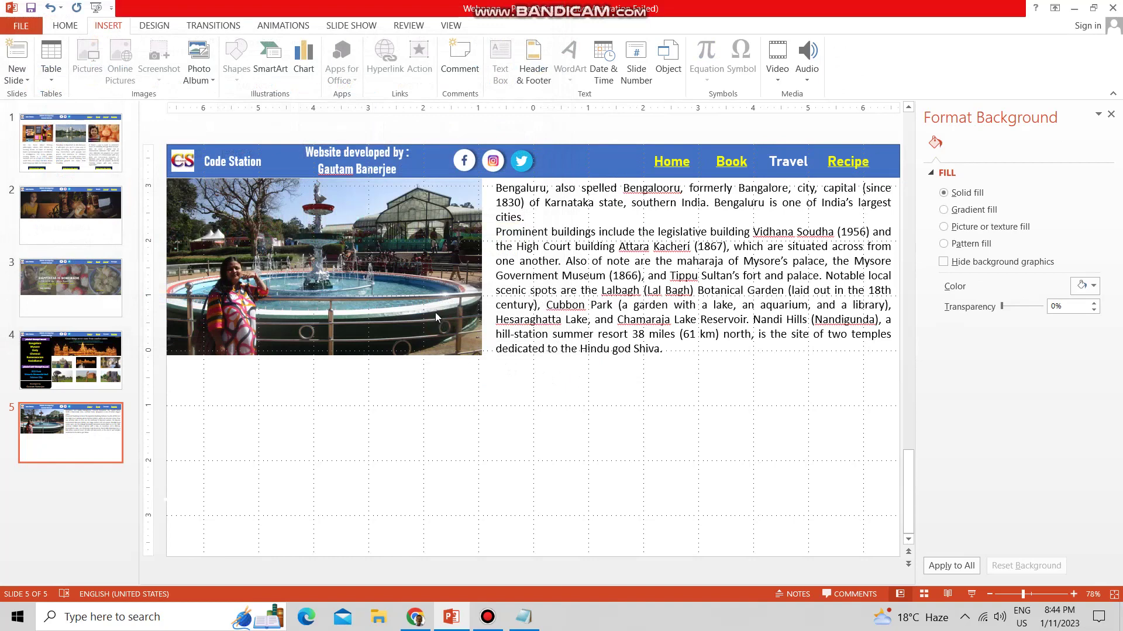
# Set the three new photos to 2" tall and move them below the fountain photo
pyautogui.click(435, 307)
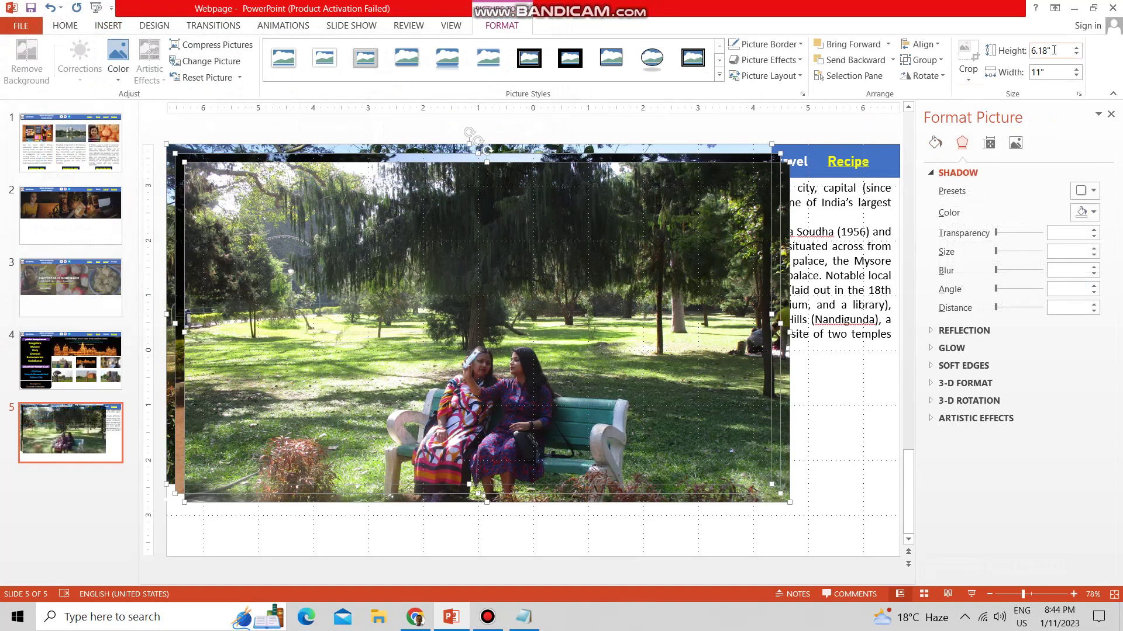
pyautogui.write('2')
pyautogui.press('Return')
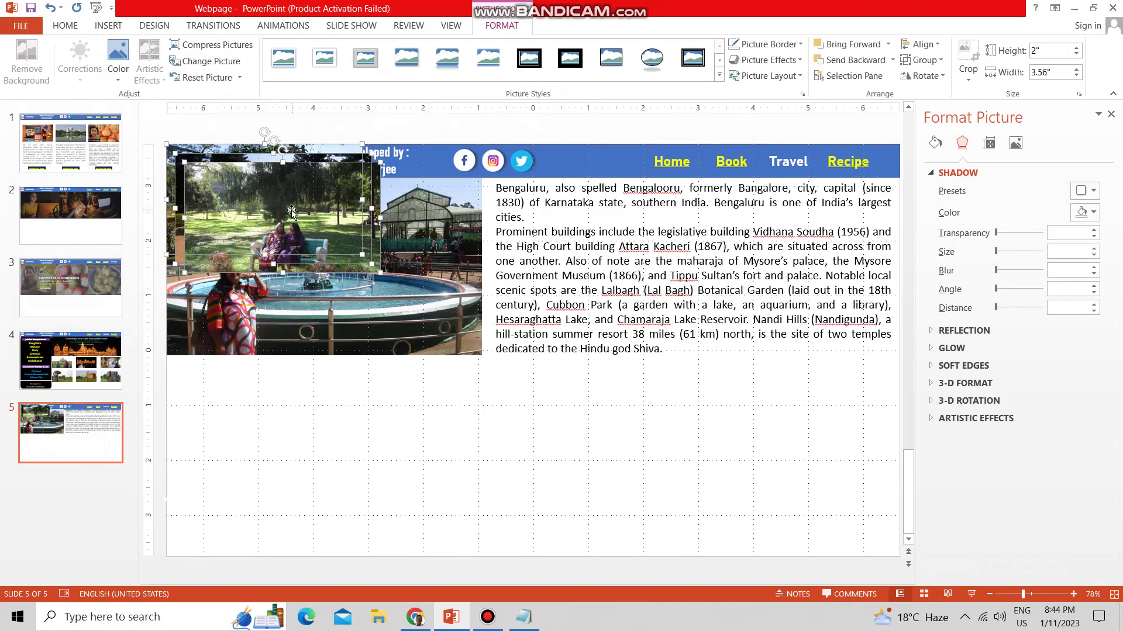
pyautogui.moveTo(292, 211); pyautogui.dragTo(294, 431)
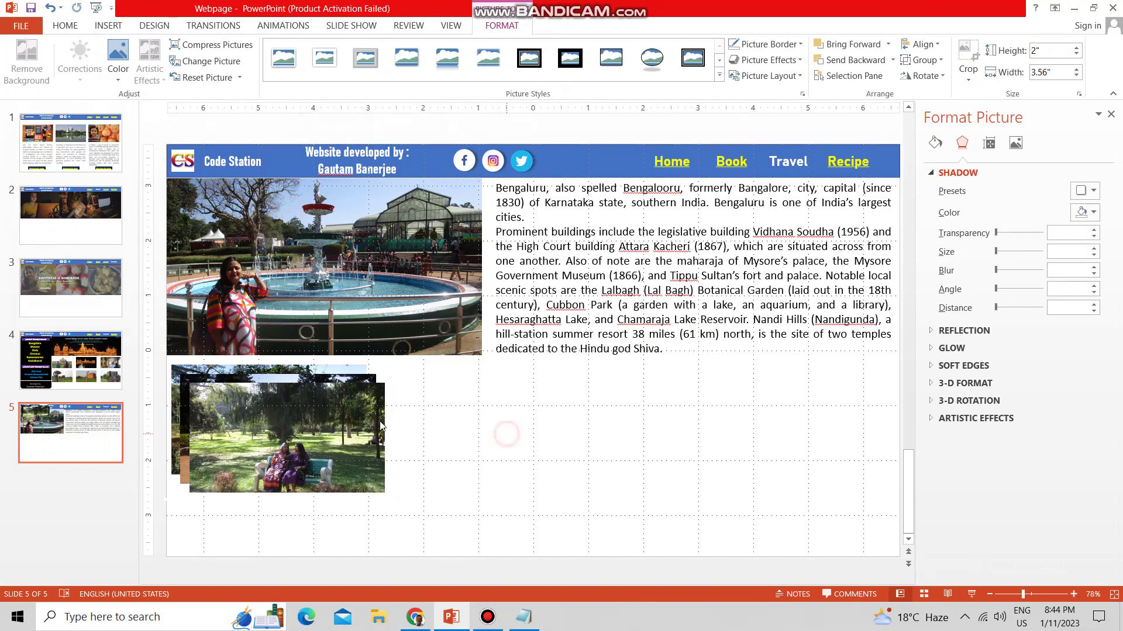
# Spread the bench, park and arch photos into right, middle and left positions below the text
pyautogui.click(501, 430)
pyautogui.moveTo(287, 438); pyautogui.dragTo(701, 443)
pyautogui.moveTo(857, 383); pyautogui.dragTo(850, 397)
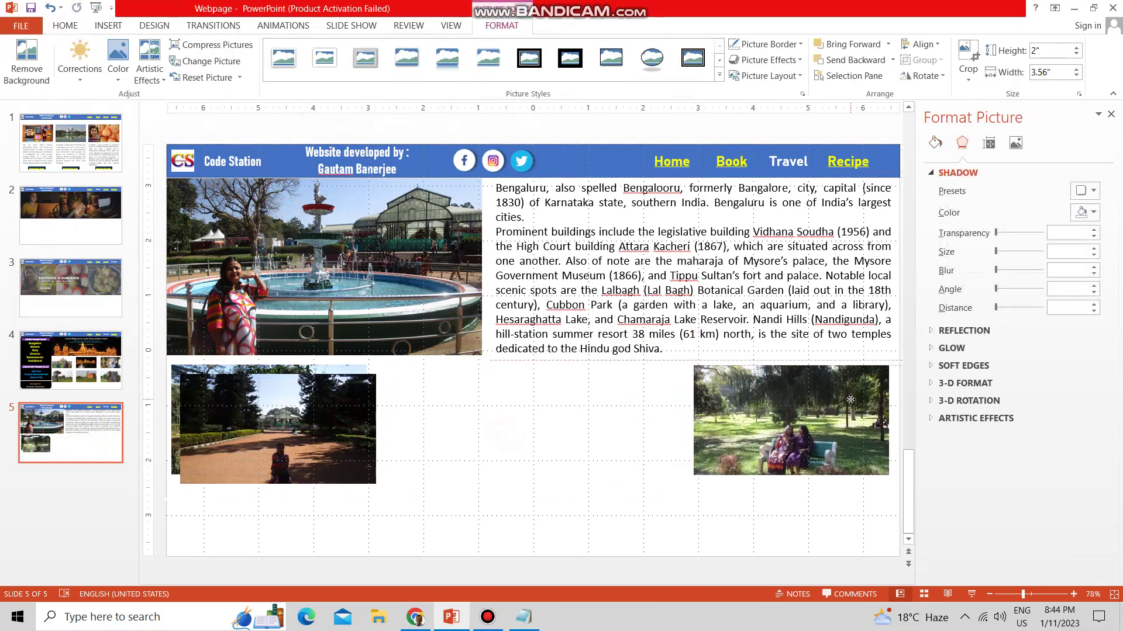
pyautogui.click(343, 431)
pyautogui.moveTo(343, 431); pyautogui.dragTo(622, 422)
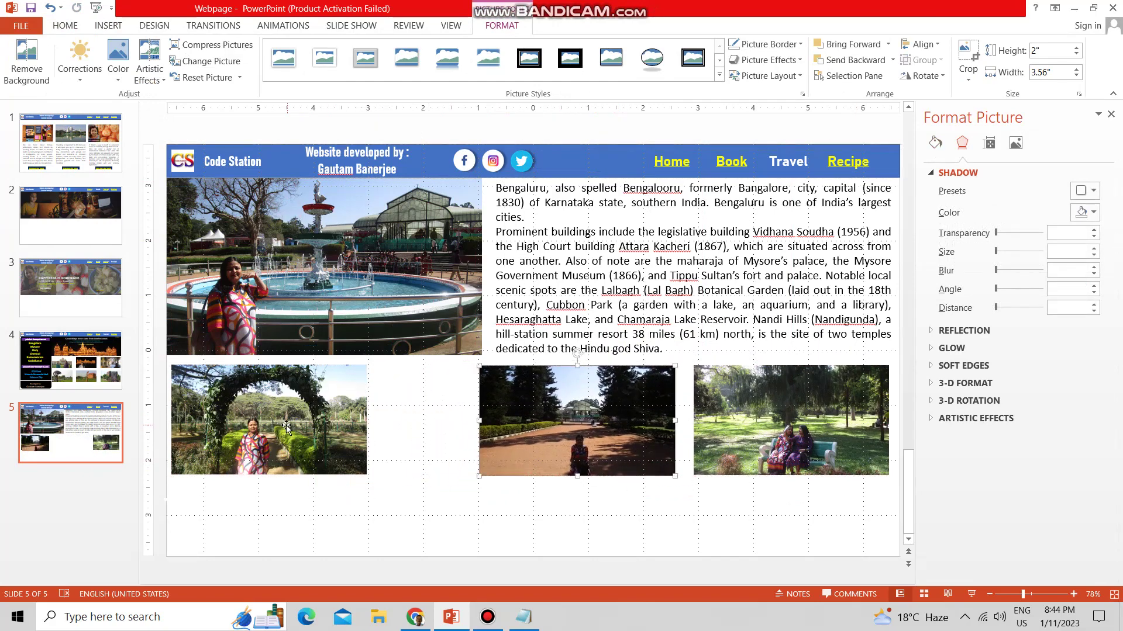
pyautogui.moveTo(290, 418); pyautogui.dragTo(289, 418)
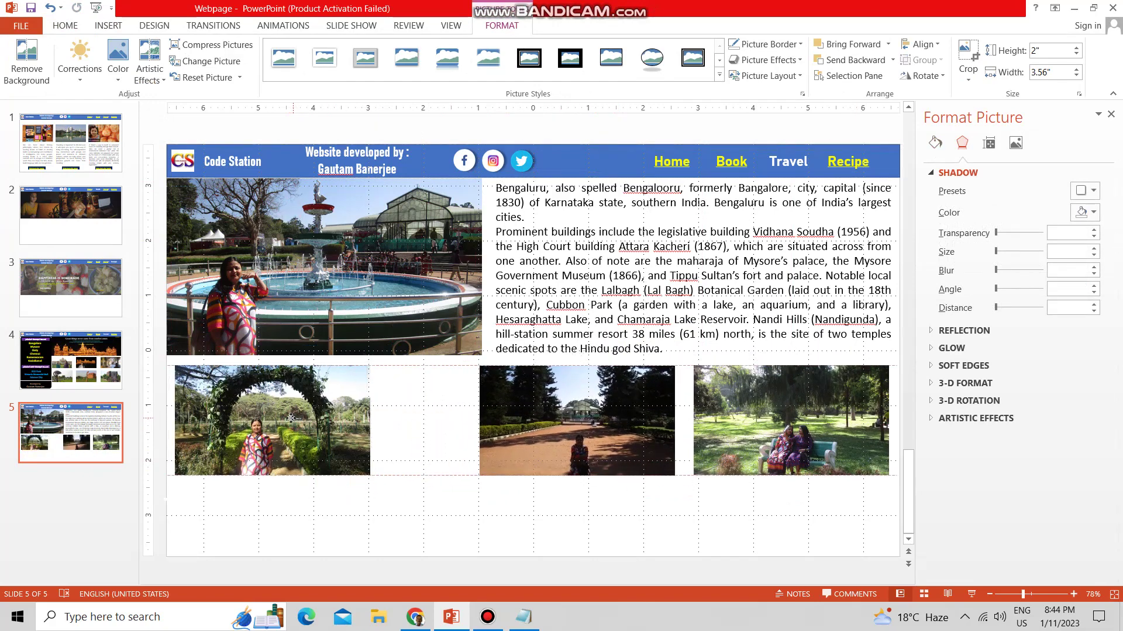
# Make all three bottom photos 2.5" tall and reposition them together
pyautogui.keyDown('shift'); pyautogui.click(655, 423); pyautogui.keyUp('shift')
pyautogui.keyDown('shift'); pyautogui.click(754, 429); pyautogui.keyUp('shift')
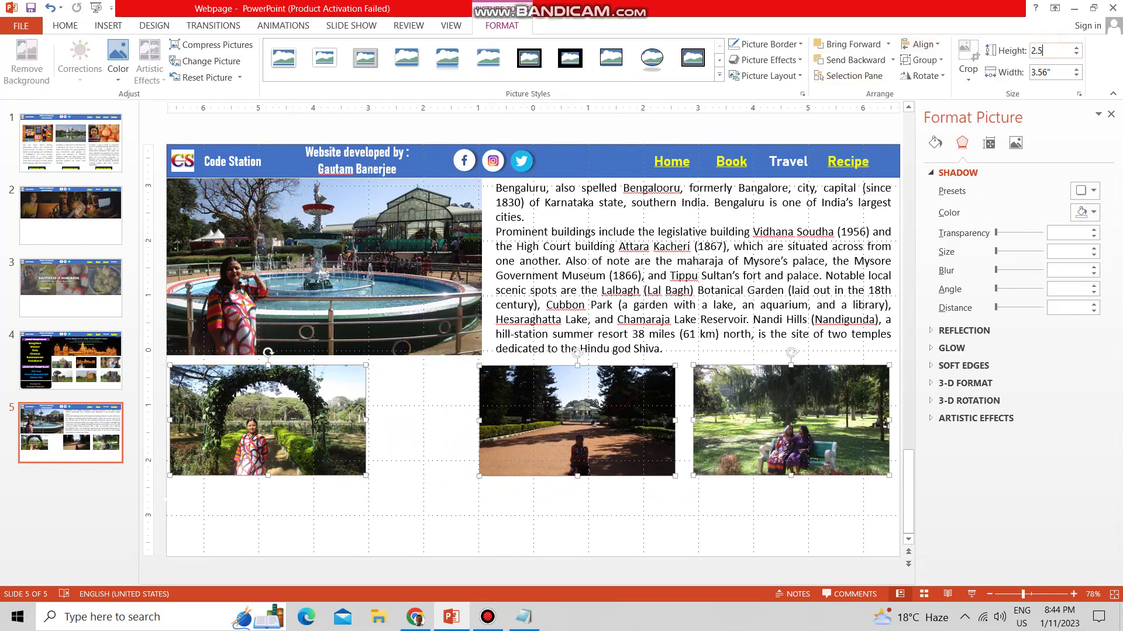
pyautogui.press('Return')
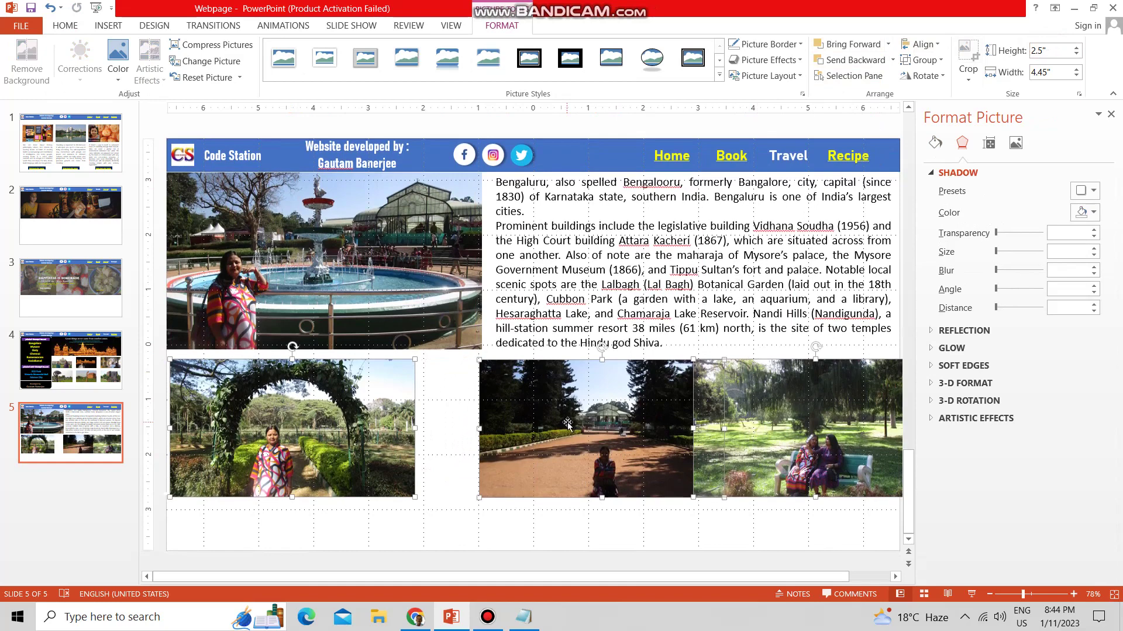
pyautogui.moveTo(567, 423); pyautogui.dragTo(583, 424)
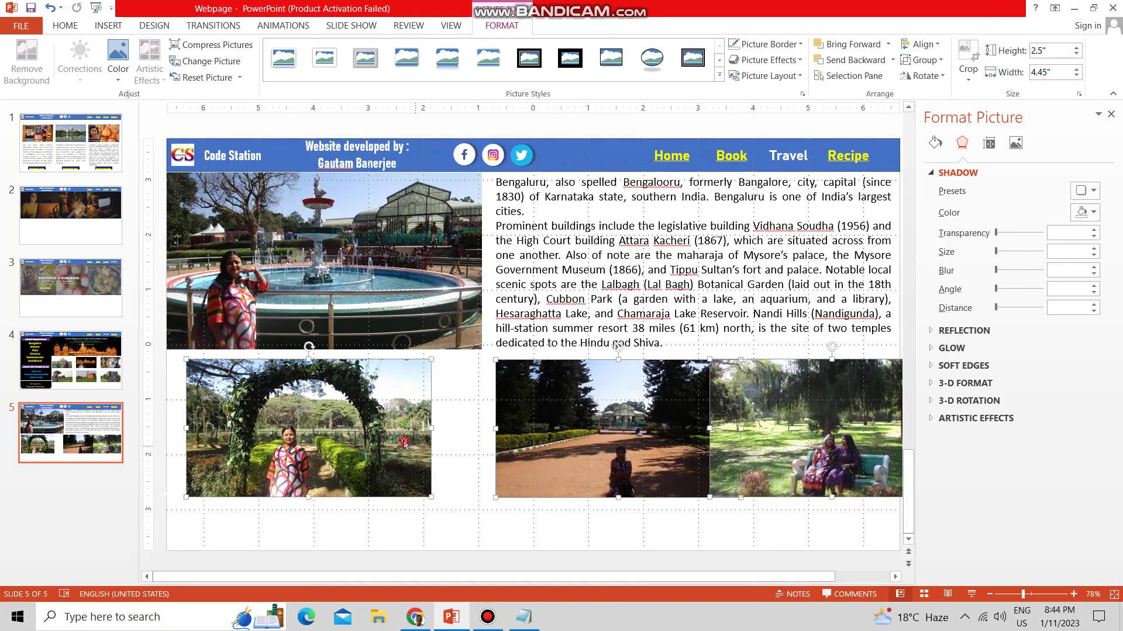
pyautogui.moveTo(404, 443); pyautogui.dragTo(388, 442)
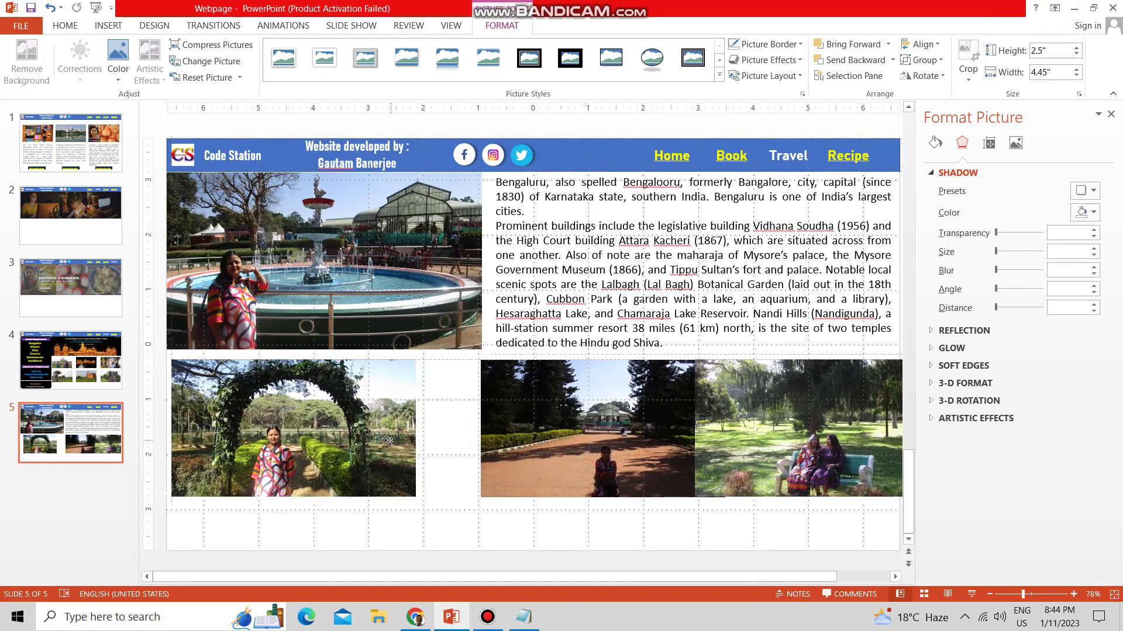
# Nudge each bottom photo until the three sit edge to edge in one row
pyautogui.click(466, 418)
pyautogui.moveTo(544, 413); pyautogui.dragTo(505, 411)
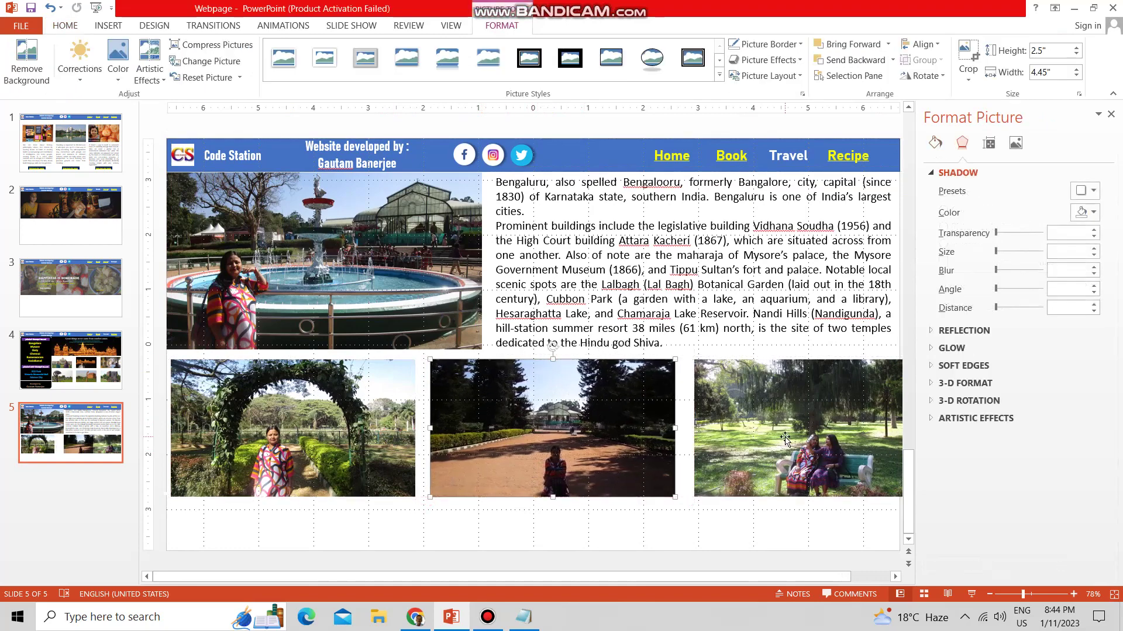
pyautogui.moveTo(784, 437); pyautogui.dragTo(772, 436)
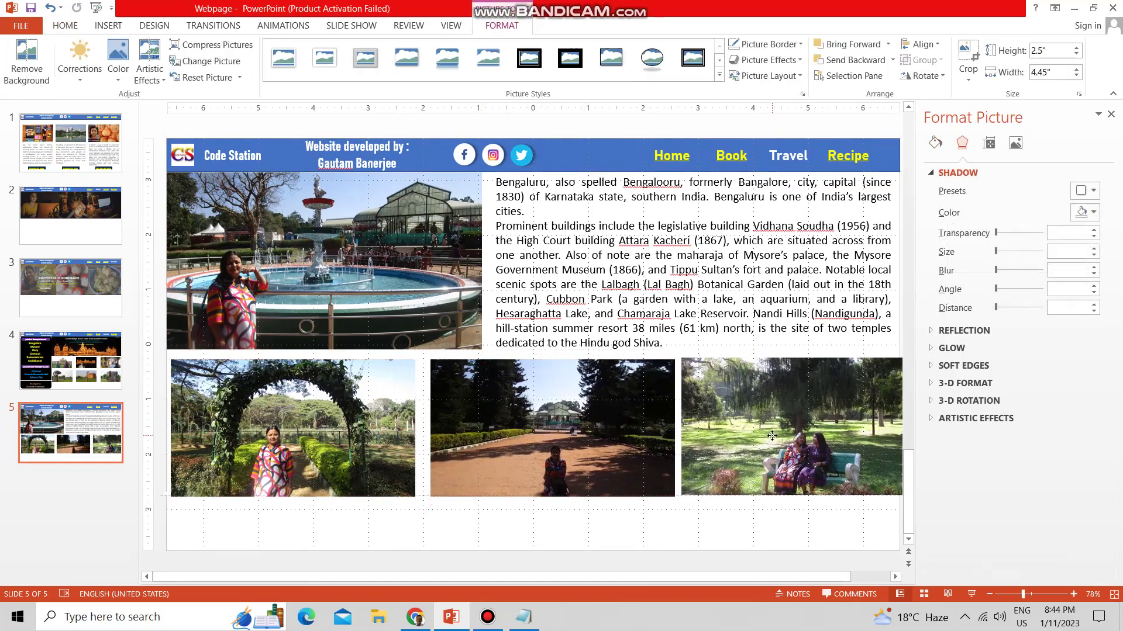
pyautogui.moveTo(371, 427); pyautogui.dragTo(367, 426)
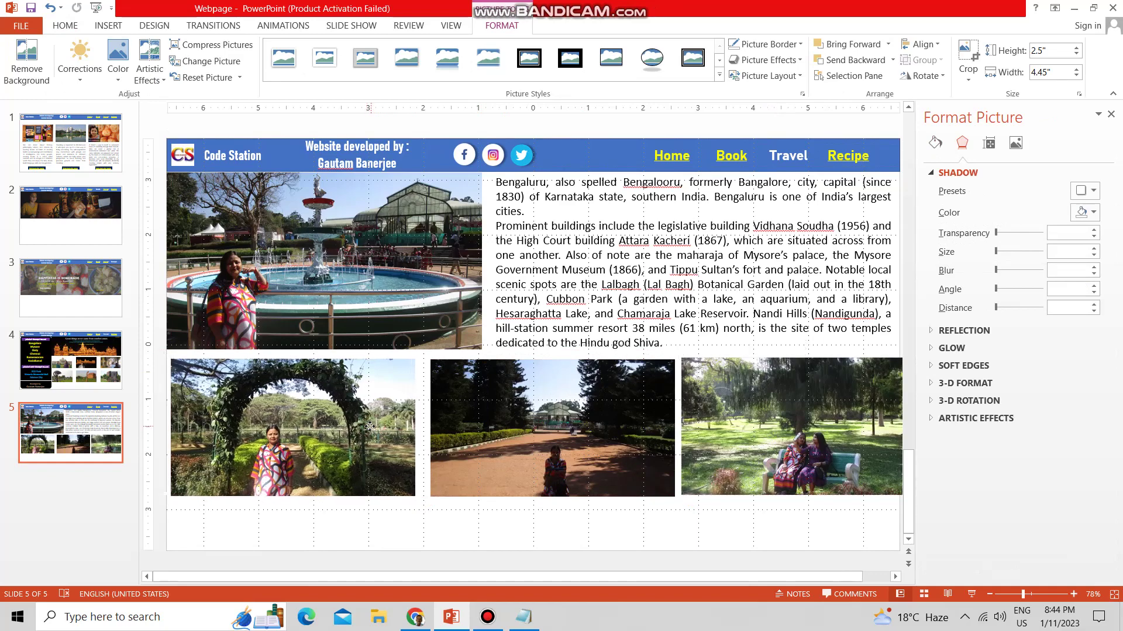
pyautogui.moveTo(582, 421); pyautogui.dragTo(565, 420)
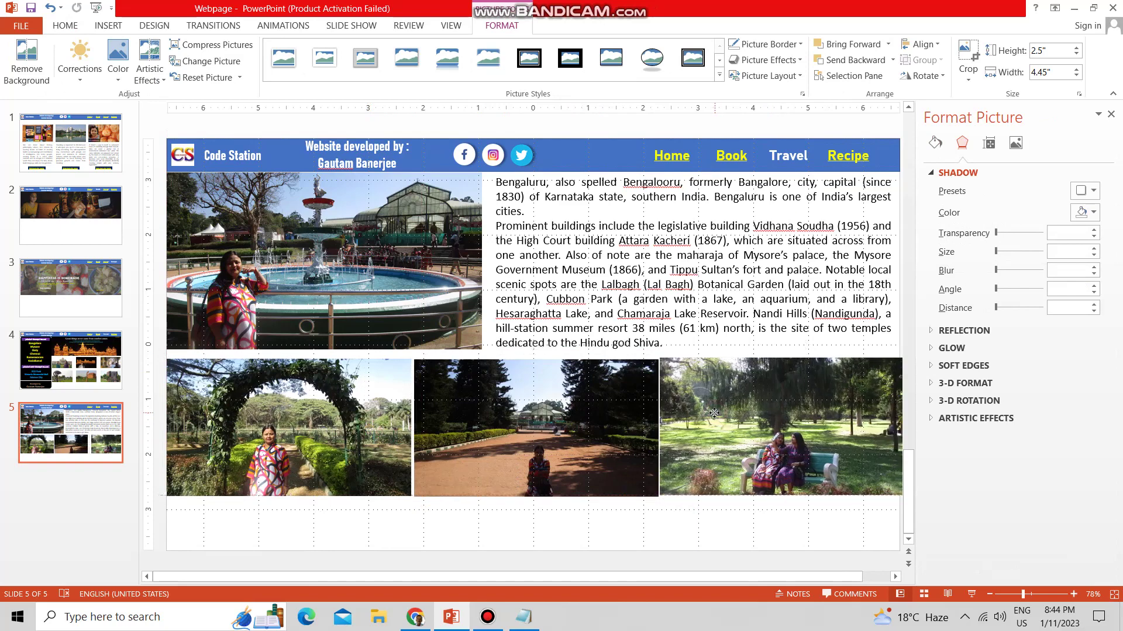
pyautogui.moveTo(724, 414); pyautogui.dragTo(700, 416)
pyautogui.press('Escape')
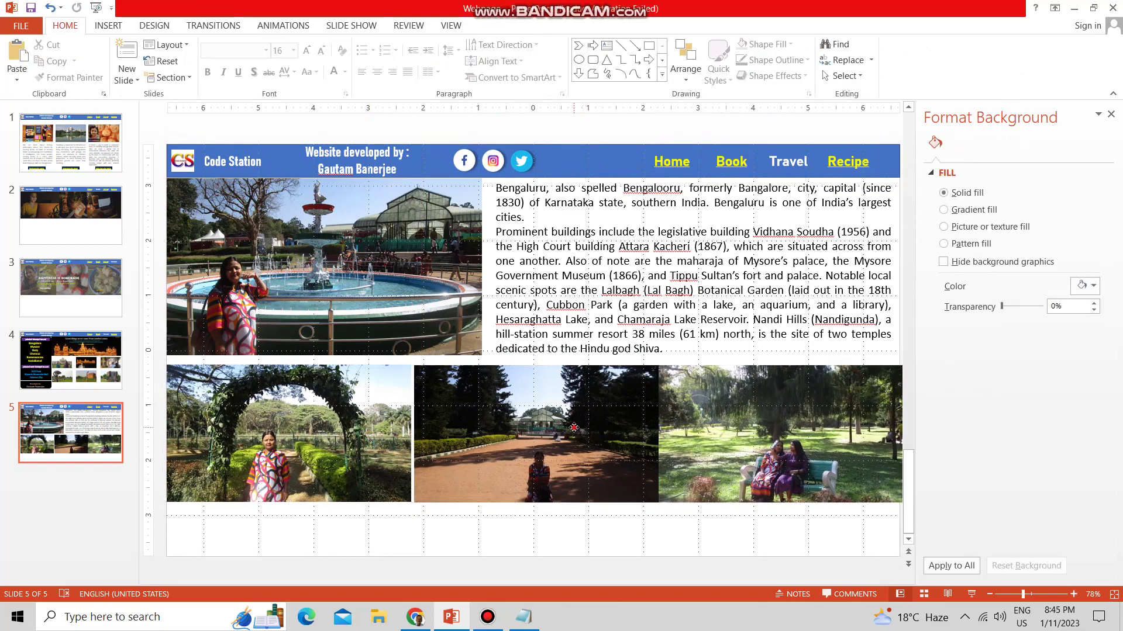
pyautogui.moveTo(574, 427); pyautogui.dragTo(570, 427)
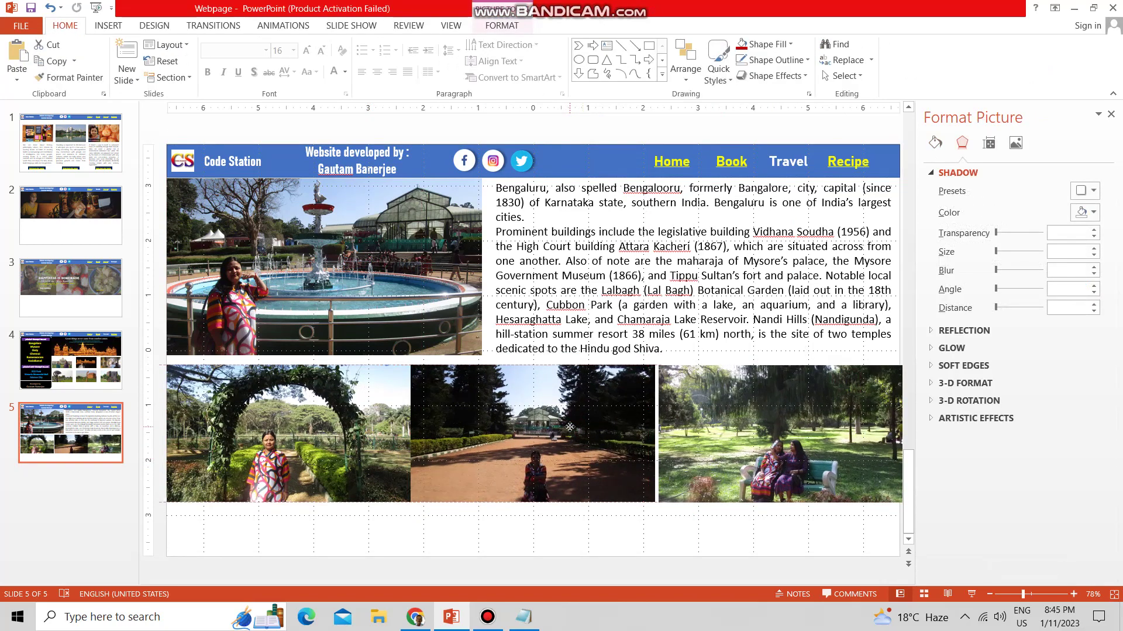
pyautogui.moveTo(709, 430)
pyautogui.mouseDown()
pyautogui.moveTo(698, 430)
pyautogui.moveTo(708, 429)
pyautogui.mouseUp()
# Duplicate the Bangalore slide as slide 6 and delete all four of its photos
pyautogui.rightClick(32, 421)
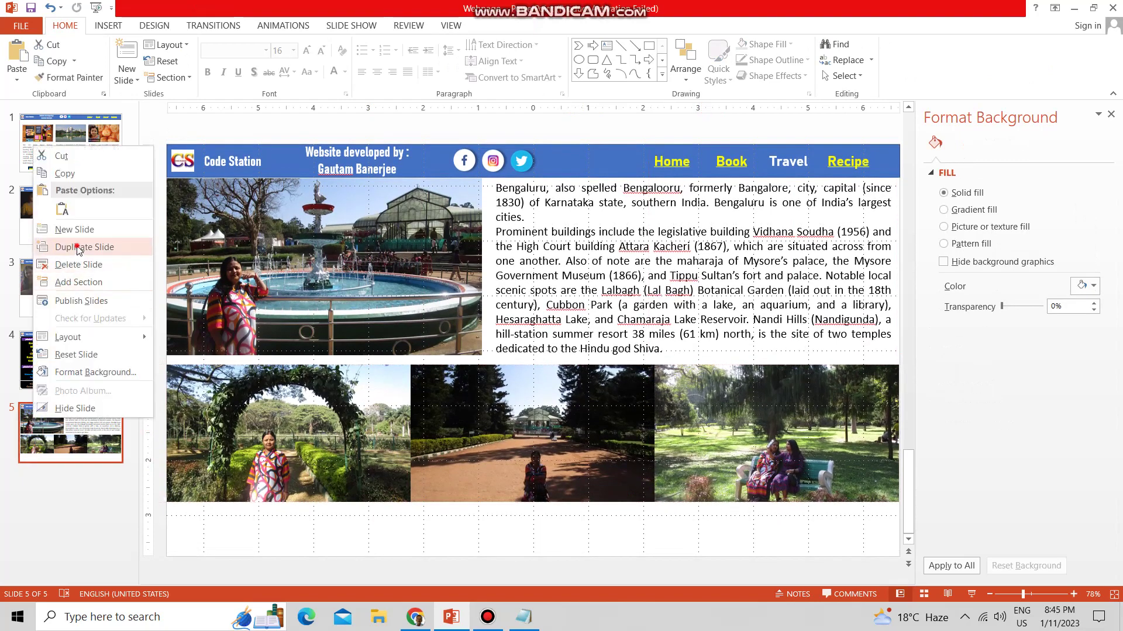
pyautogui.click(79, 248)
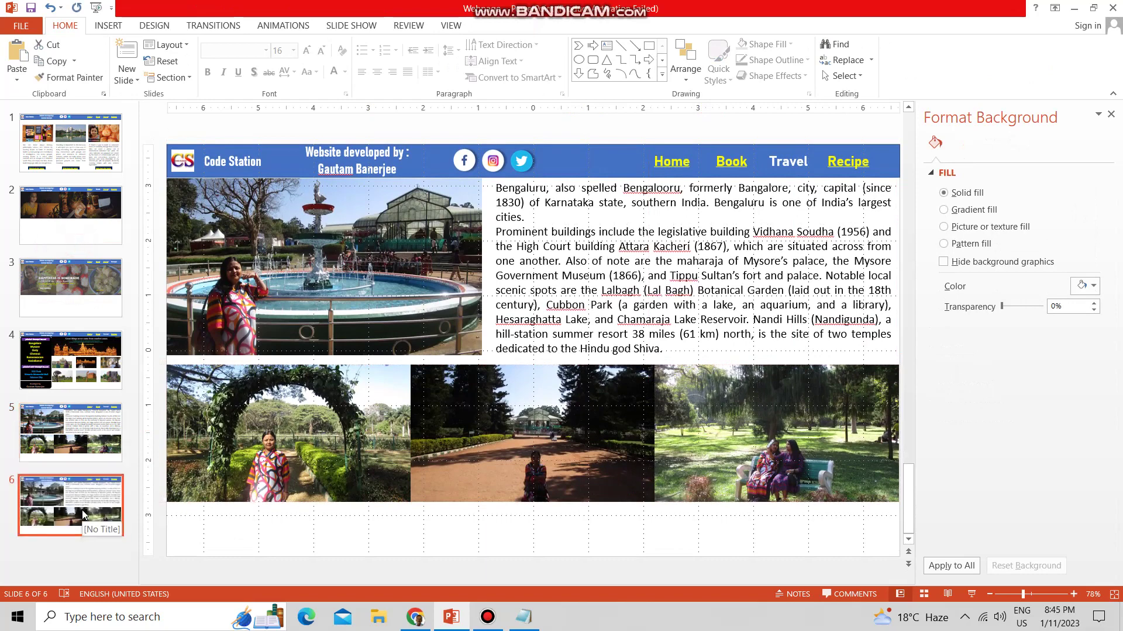
pyautogui.click(380, 246)
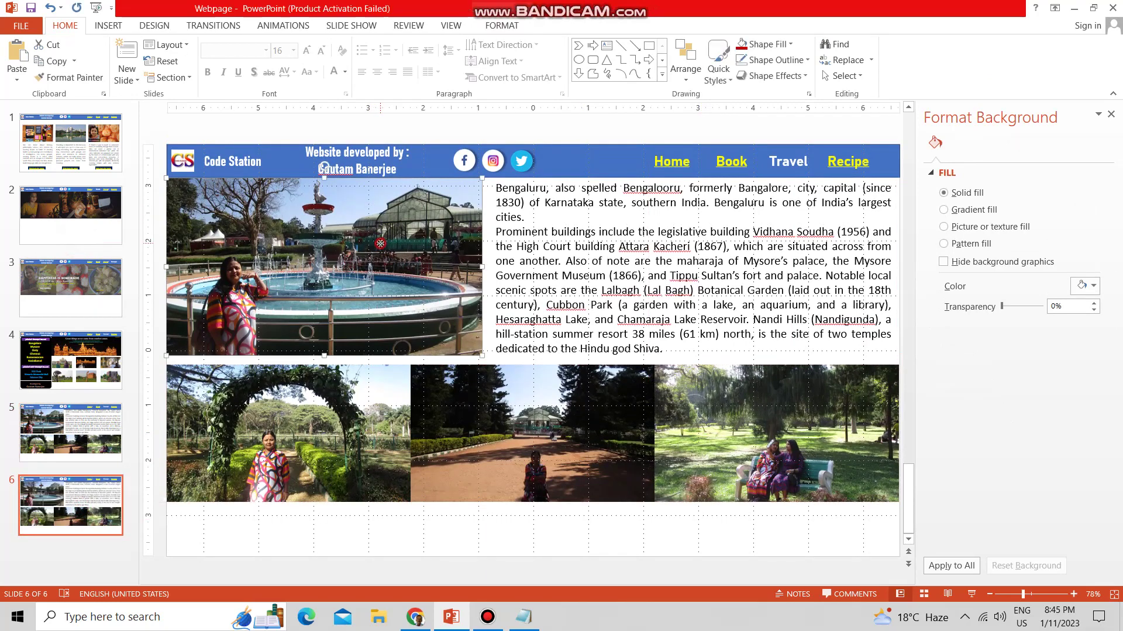
pyautogui.press('Delete')
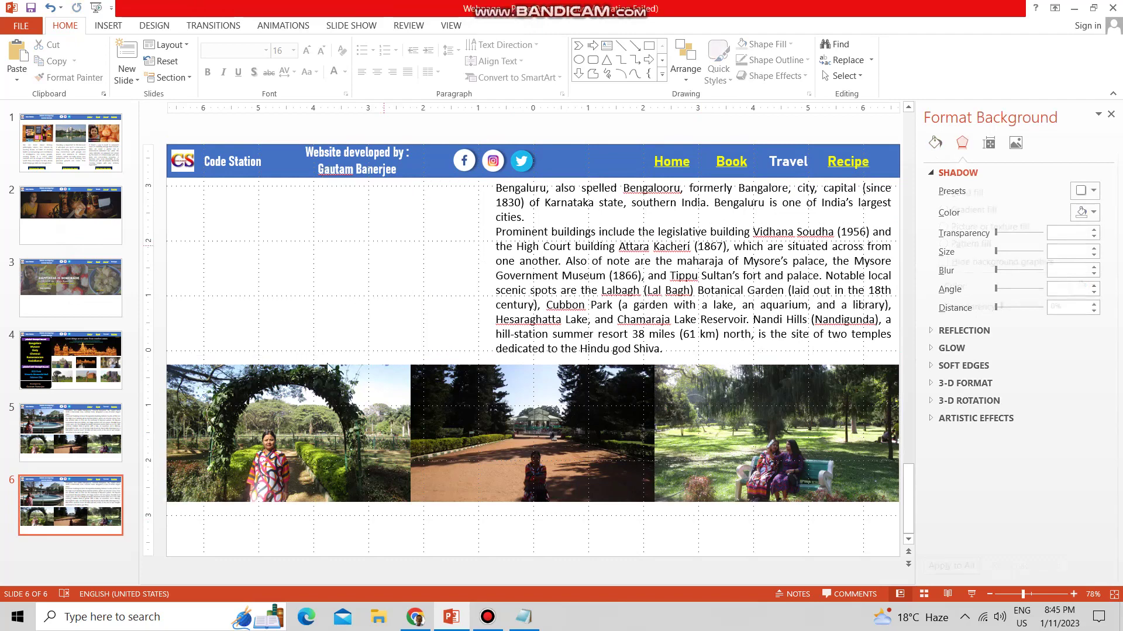
pyautogui.click(286, 432)
pyautogui.keyDown('shift'); pyautogui.click(532, 433); pyautogui.keyUp('shift')
pyautogui.keyDown('shift'); pyautogui.click(846, 437); pyautogui.keyUp('shift')
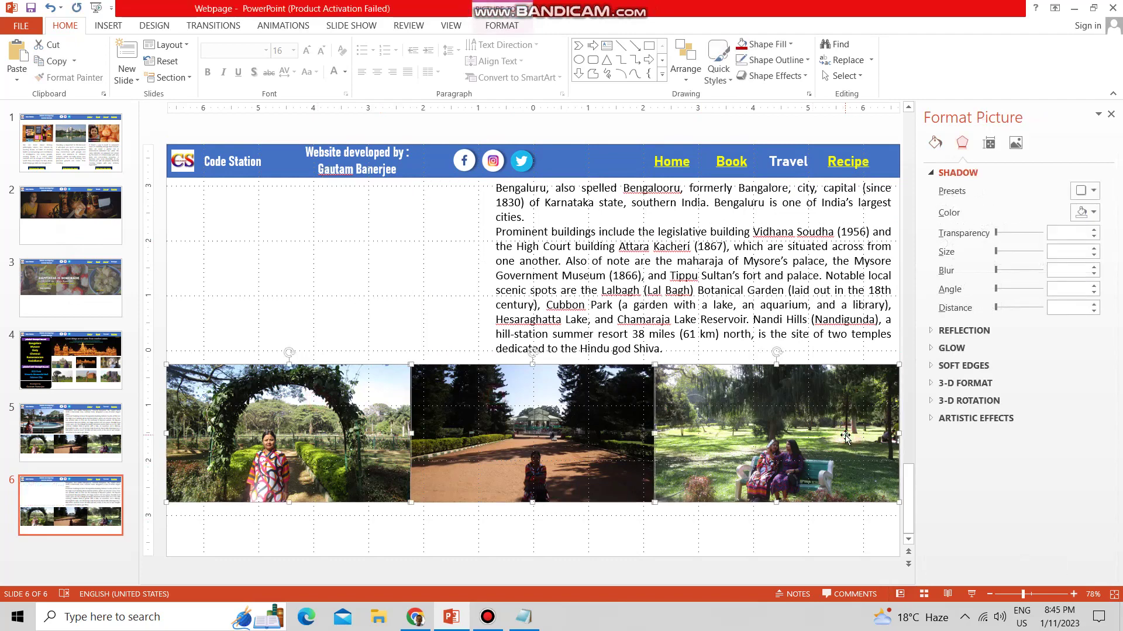
pyautogui.press('Delete')
# Replace the Bengaluru text on slide 6 with the pasted Mysore paragraph
pyautogui.click(549, 305)
pyautogui.hotkey('ctrl', 'a')
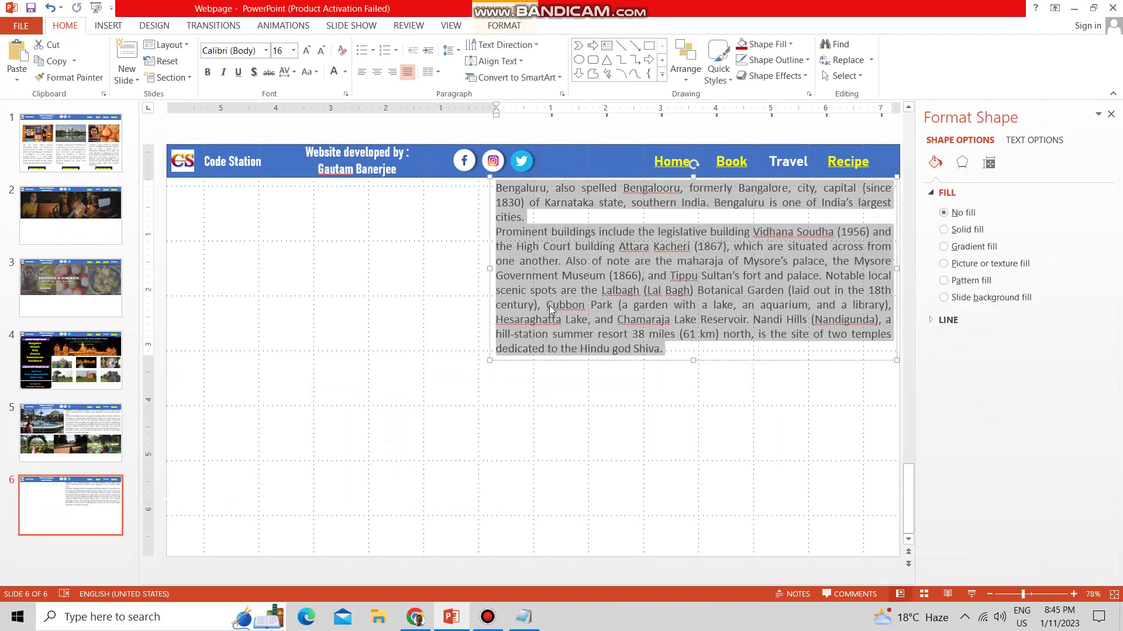
pyautogui.write('Mysore, previously known as Mysuru, is the third largest and second most populated city of Karnataka. An ancient fort, rebuilt along European lines in the 18th century, stands in the centre of Mysuru. The fort area comprises the Maharaja’s Palace (1897) with its ivory and gold throne, Curzon Park, the Silver Jubilee Clock Tower (1927), Gandhi Square, and two statues of maharajas. To the west, near Gordon Park, are the former British residency (1805), the noted Oriental Library, university buildings, and public offices. Jaganmohan Palace and Lalitha Mahal are other notable buildings.')
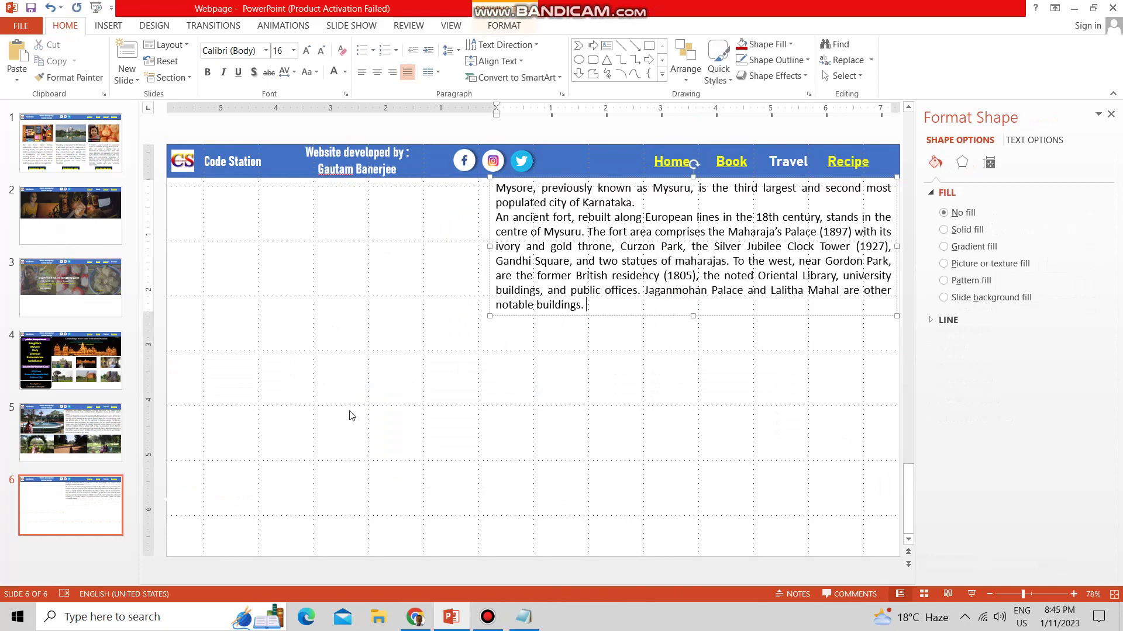
pyautogui.click(108, 25)
# Insert the street photo IMG_2264 and shrink it into the slide's top-left corner
pyautogui.click(92, 71)
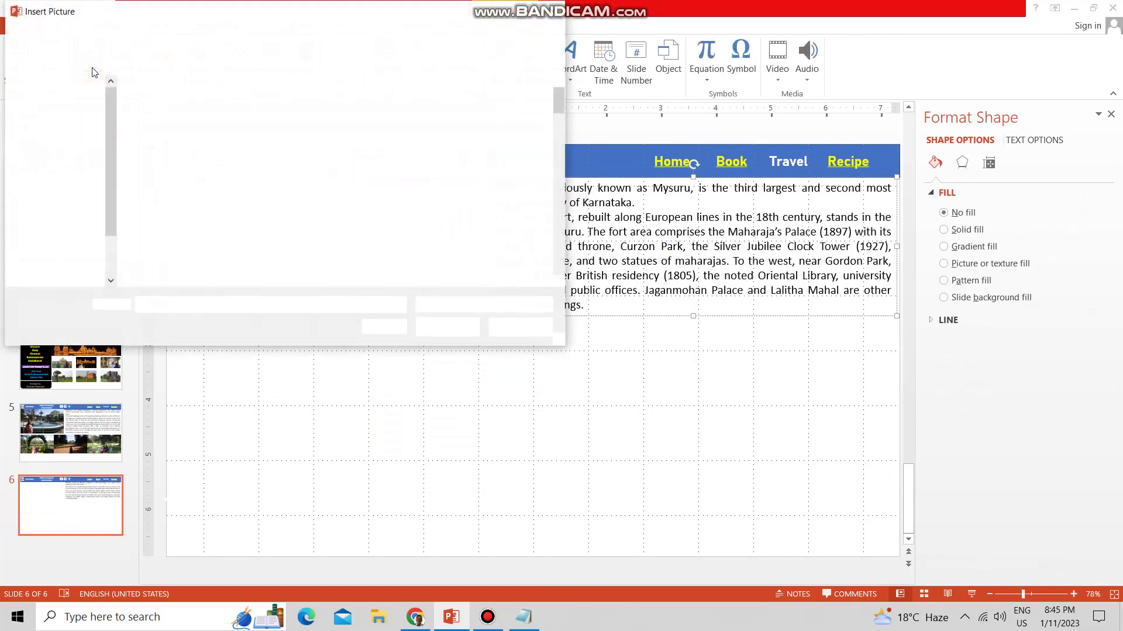
pyautogui.scroll(-5, 336, 176)
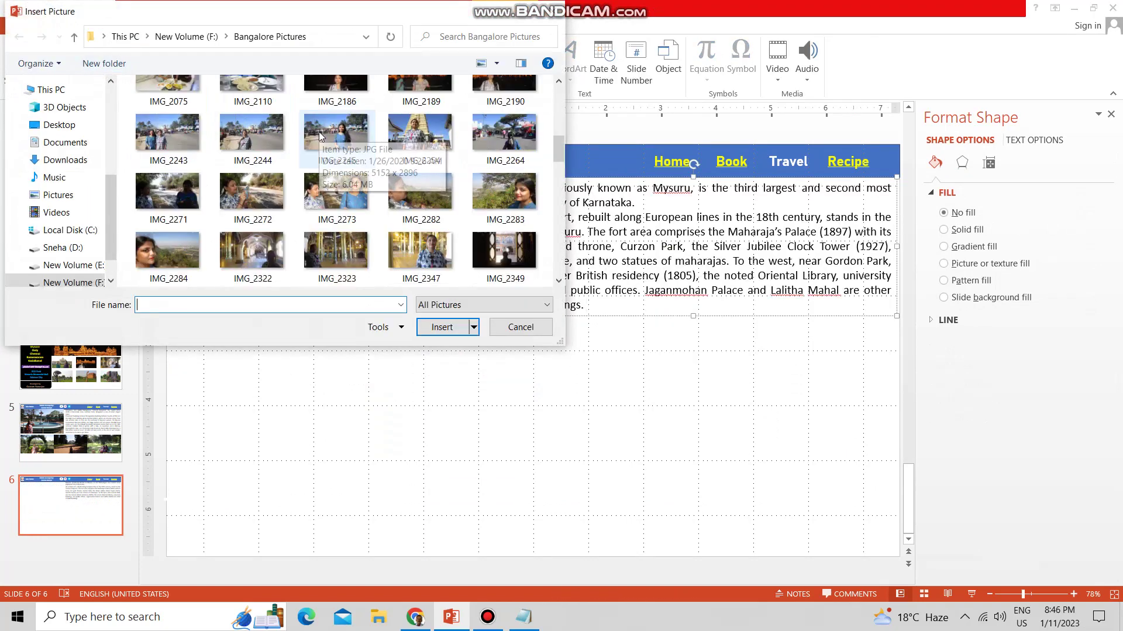
pyautogui.click(503, 140)
pyautogui.click(443, 323)
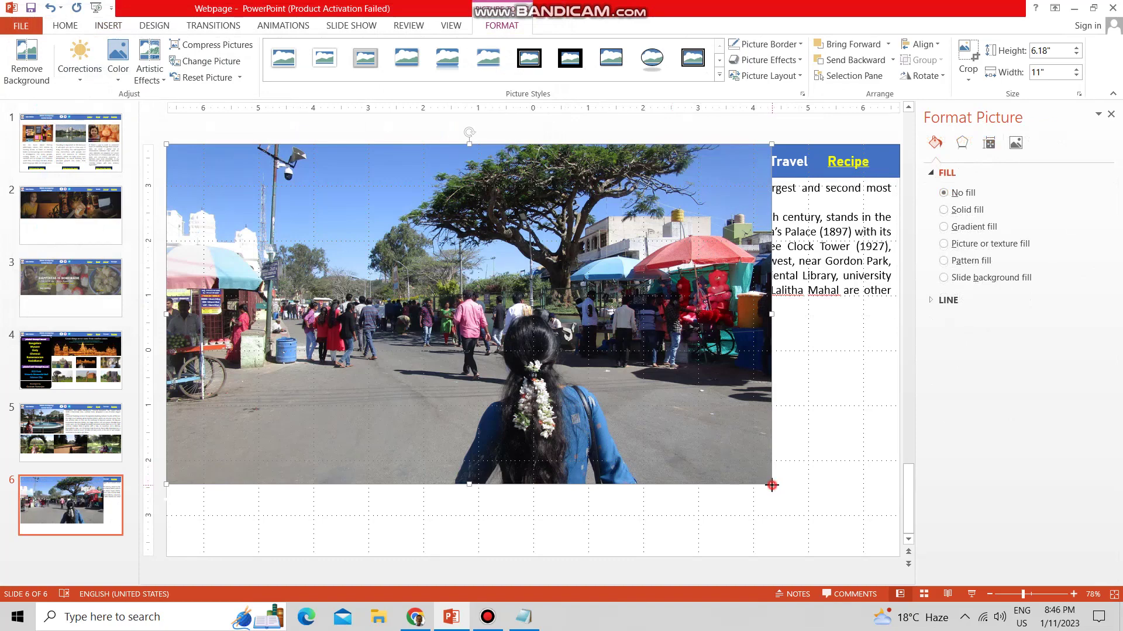
pyautogui.moveTo(771, 486); pyautogui.dragTo(618, 398)
pyautogui.moveTo(535, 319)
pyautogui.mouseDown()
pyautogui.moveTo(494, 288)
pyautogui.moveTo(409, 284)
pyautogui.moveTo(421, 300)
pyautogui.mouseUp()
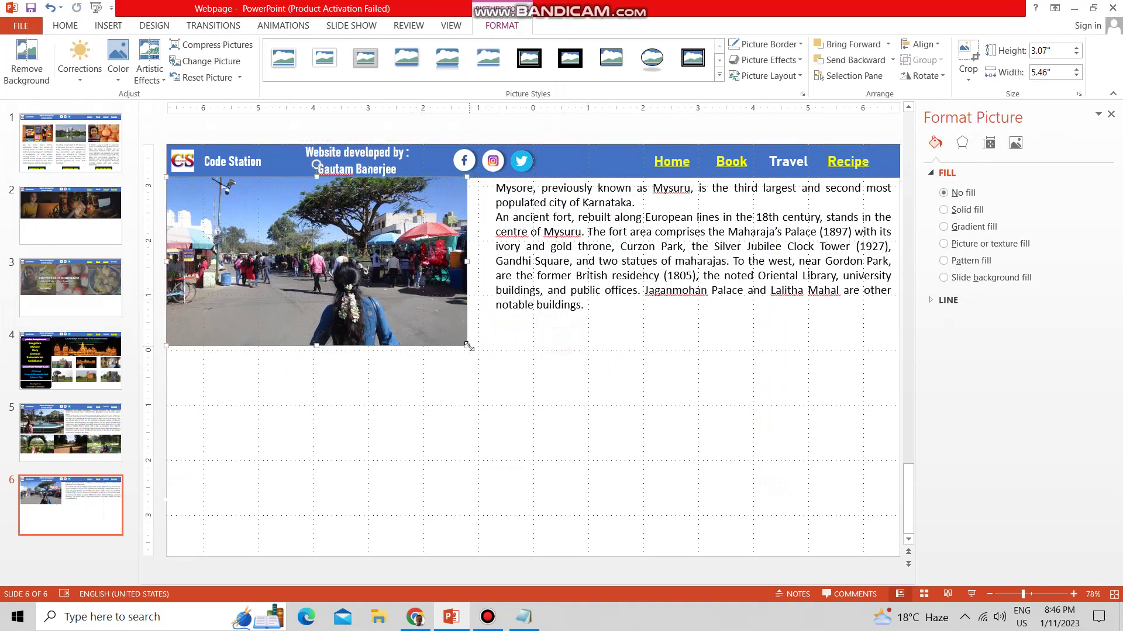
pyautogui.moveTo(469, 345); pyautogui.dragTo(418, 299)
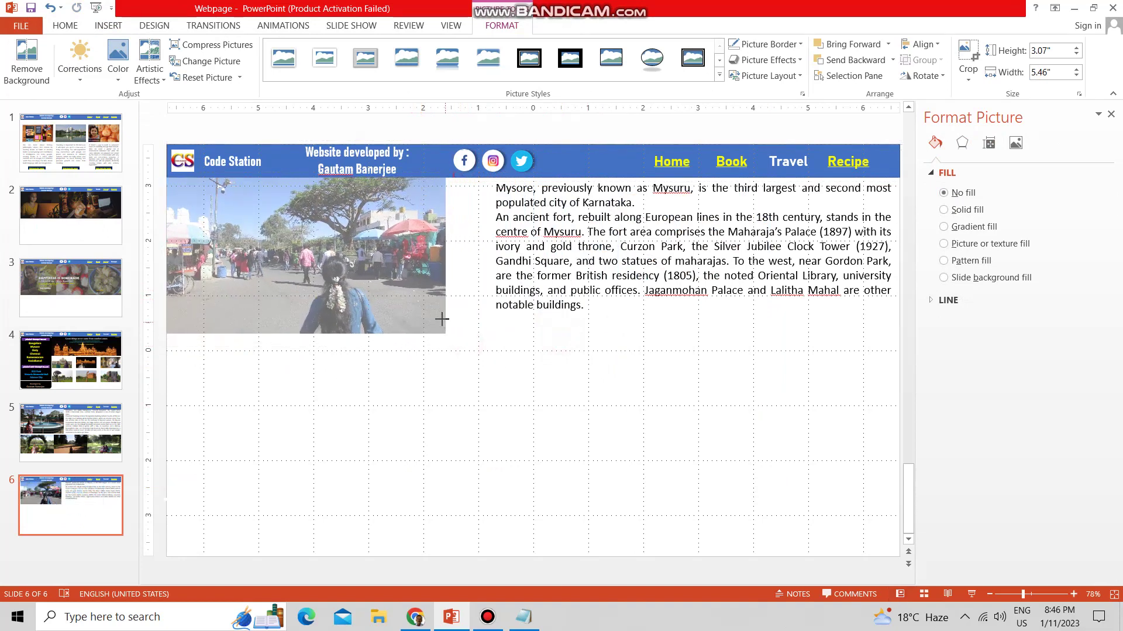
# Widen the Mysore text box leftward toward the photo and fine-tune the photo's size
pyautogui.click(490, 247)
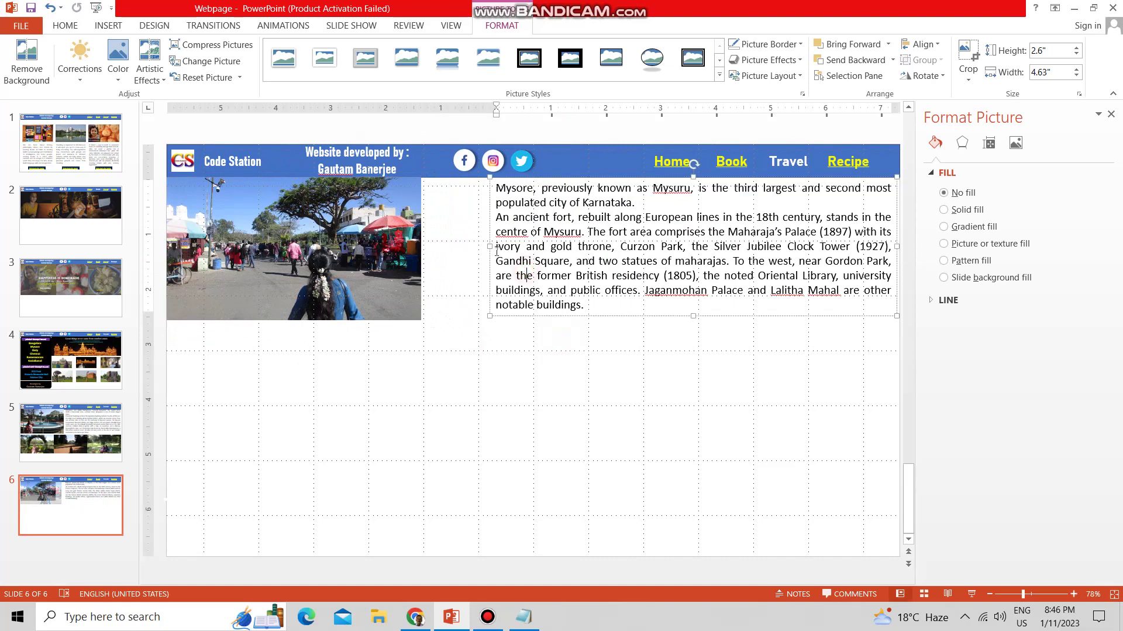
pyautogui.moveTo(490, 247); pyautogui.dragTo(430, 238)
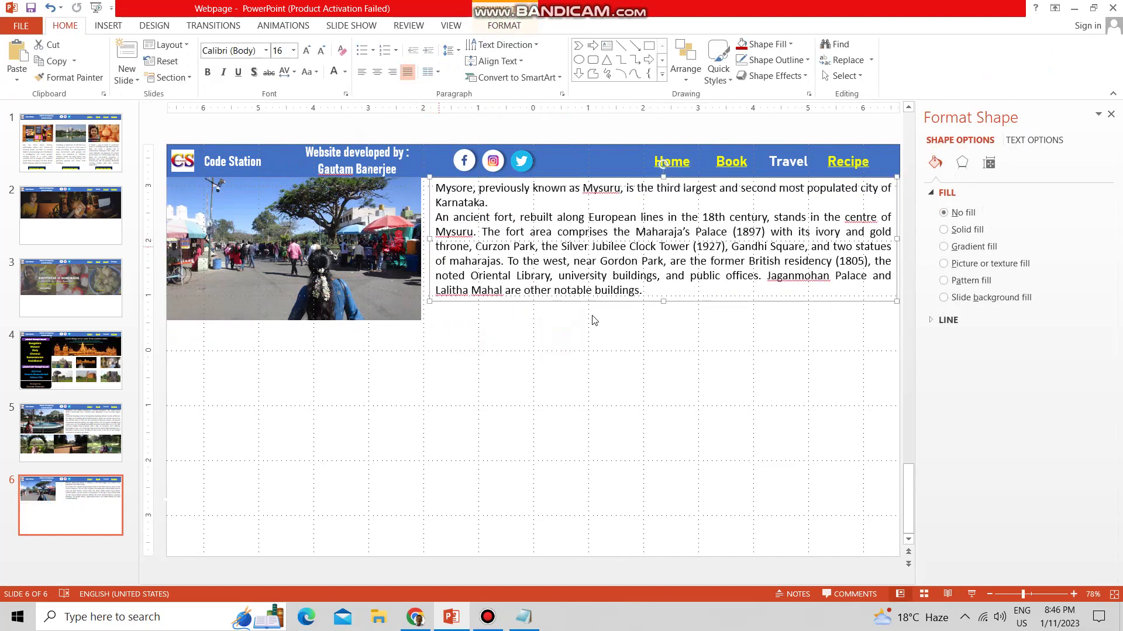
pyautogui.click(377, 298)
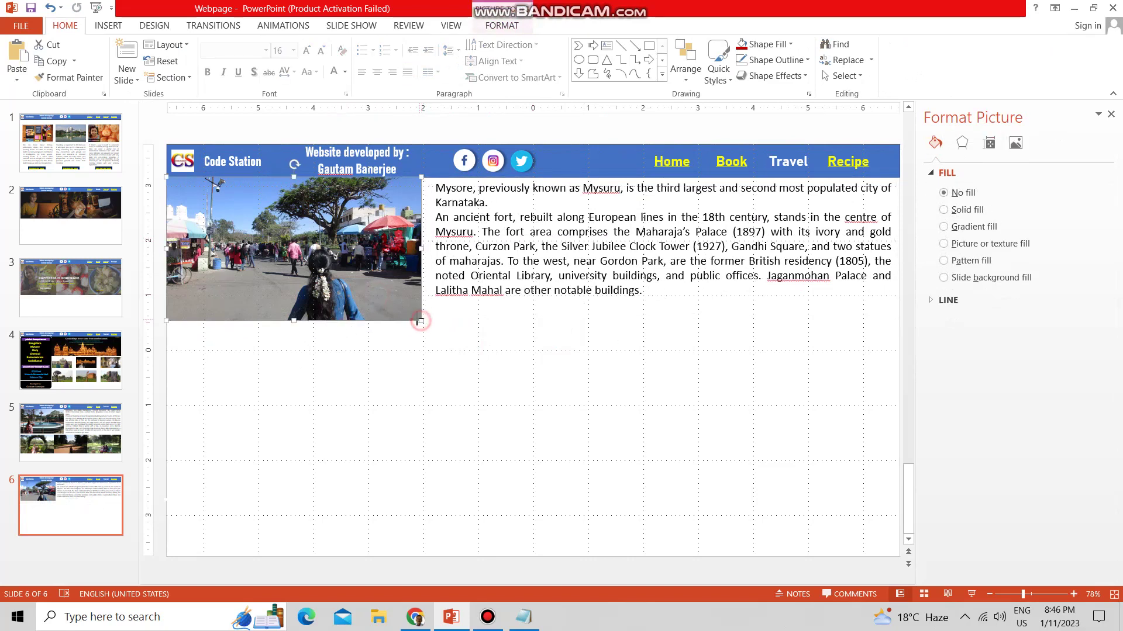
pyautogui.moveTo(421, 321); pyautogui.dragTo(396, 291)
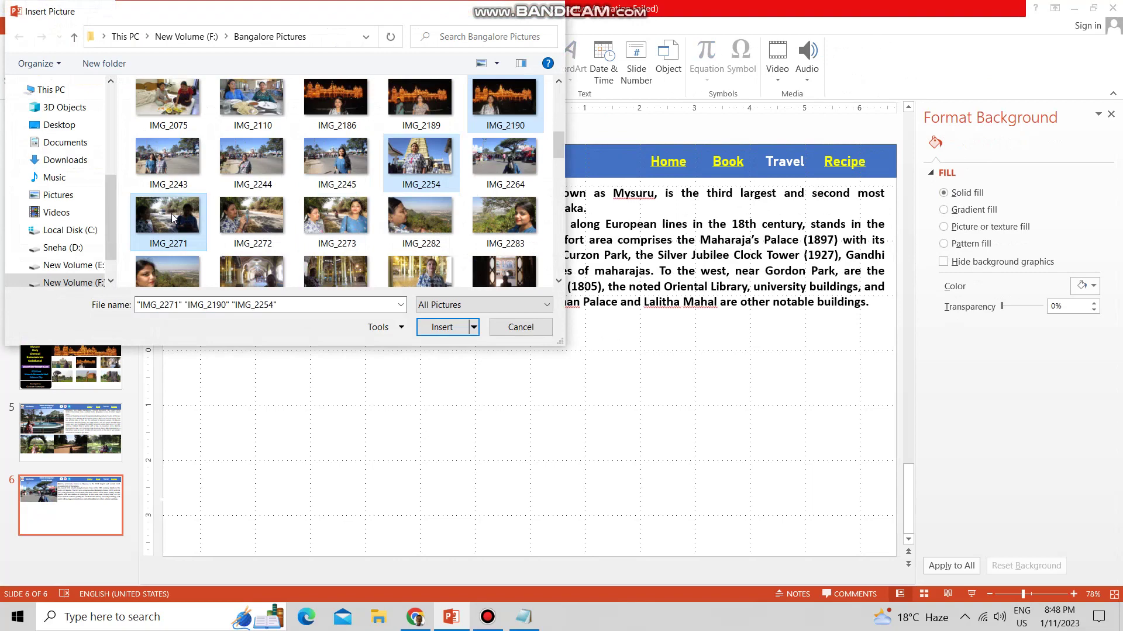
# Insert the three chosen Mysore photos and set the picture height to 3 inches
pyautogui.click(434, 335)
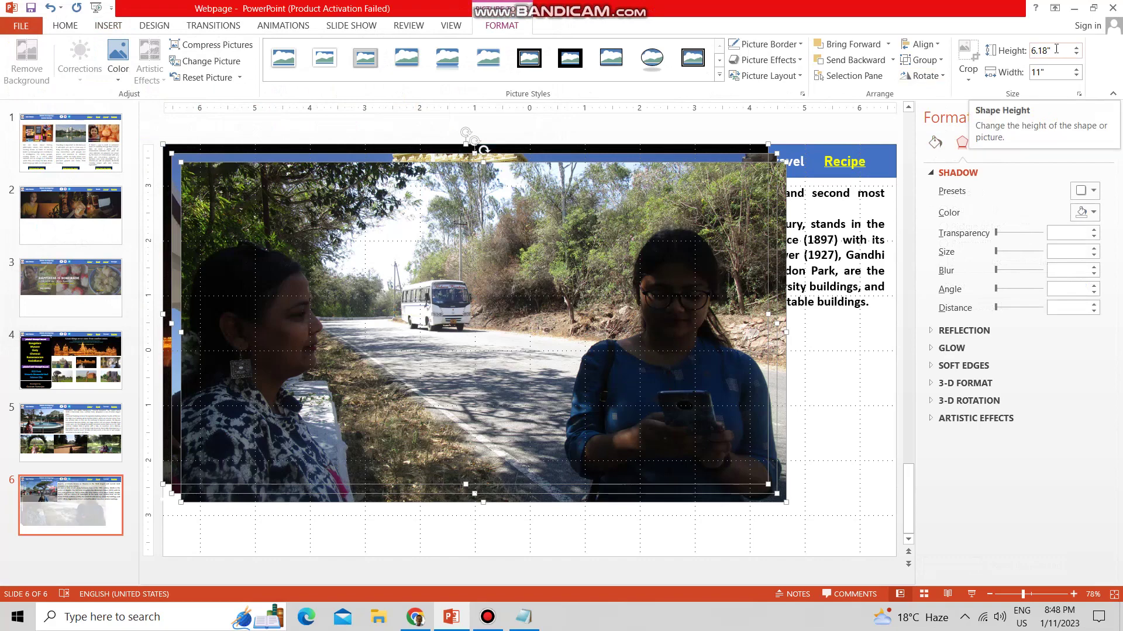
pyautogui.click(1056, 50)
pyautogui.write('3')
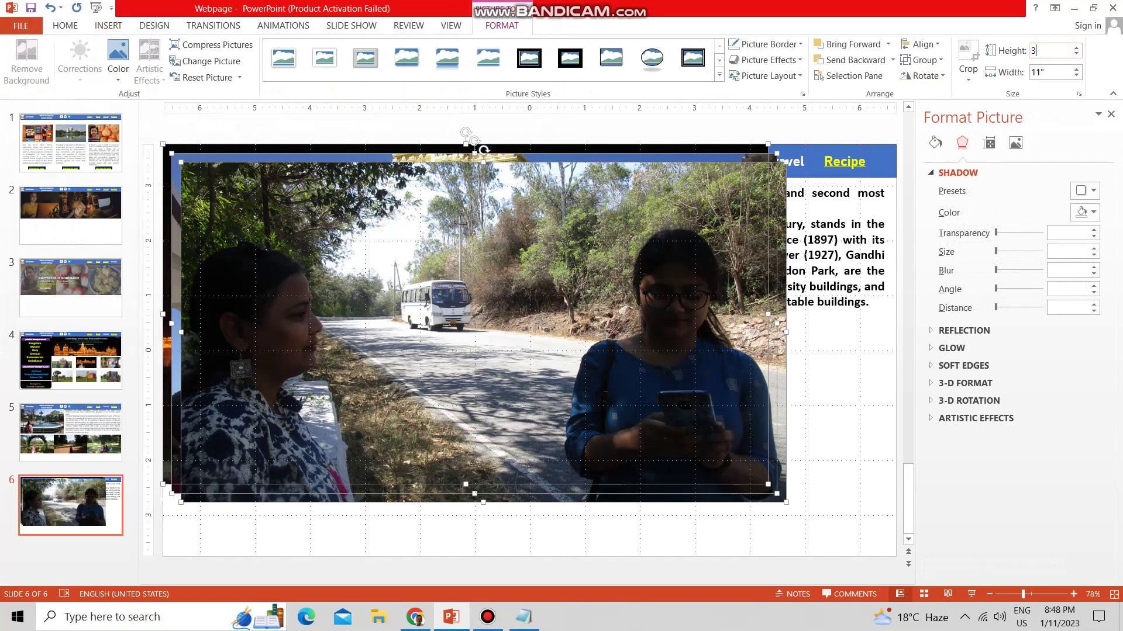
pyautogui.press('Return')
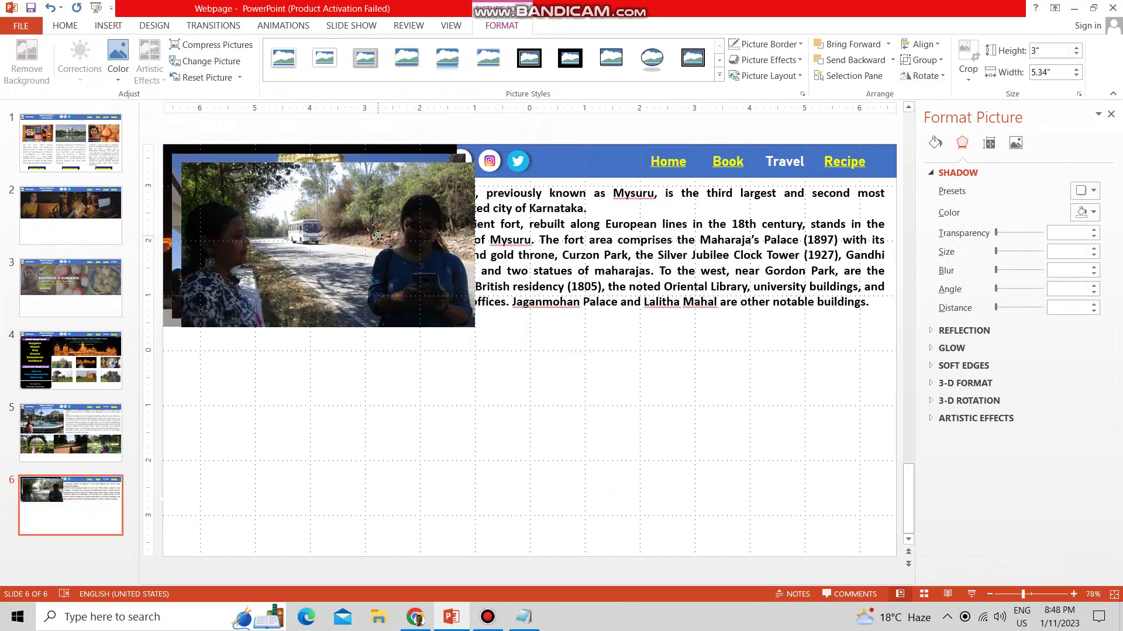
# Arrange the road and palace photos into an even row along the bottom of slide 6
pyautogui.click(421, 335)
pyautogui.moveTo(421, 316); pyautogui.dragTo(696, 483)
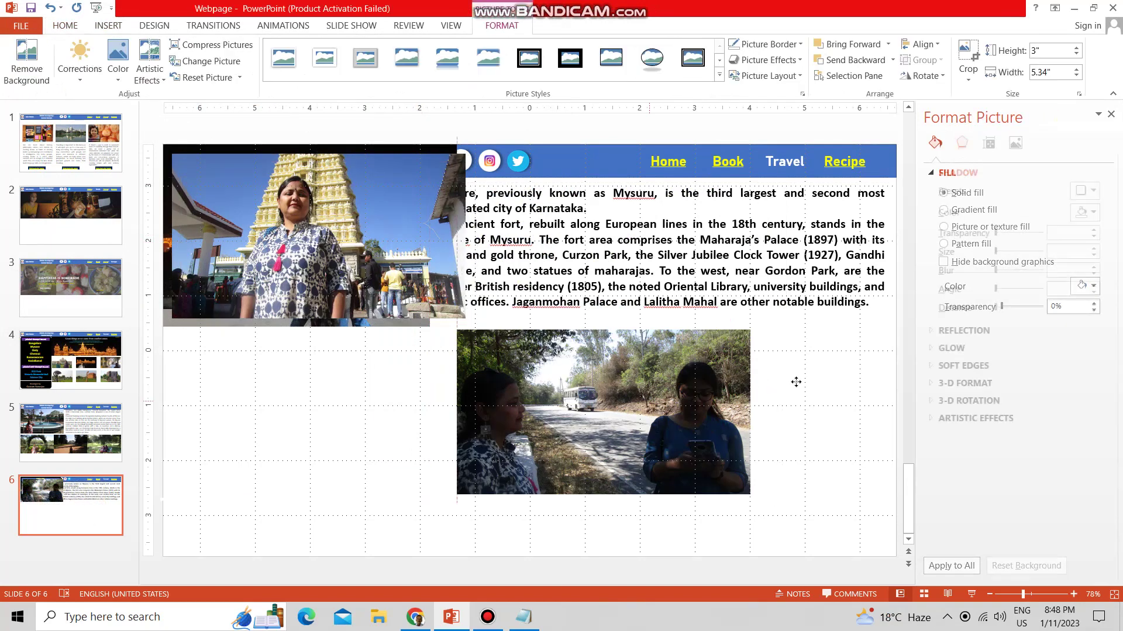
pyautogui.moveTo(796, 382); pyautogui.dragTo(792, 386)
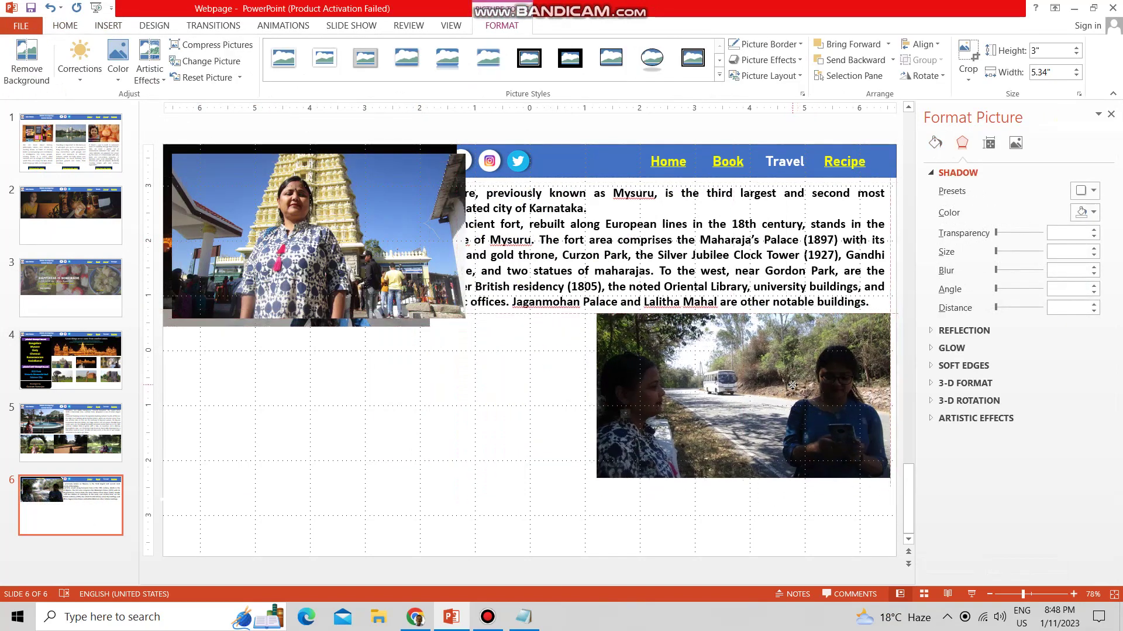
pyautogui.moveTo(792, 385); pyautogui.dragTo(758, 397)
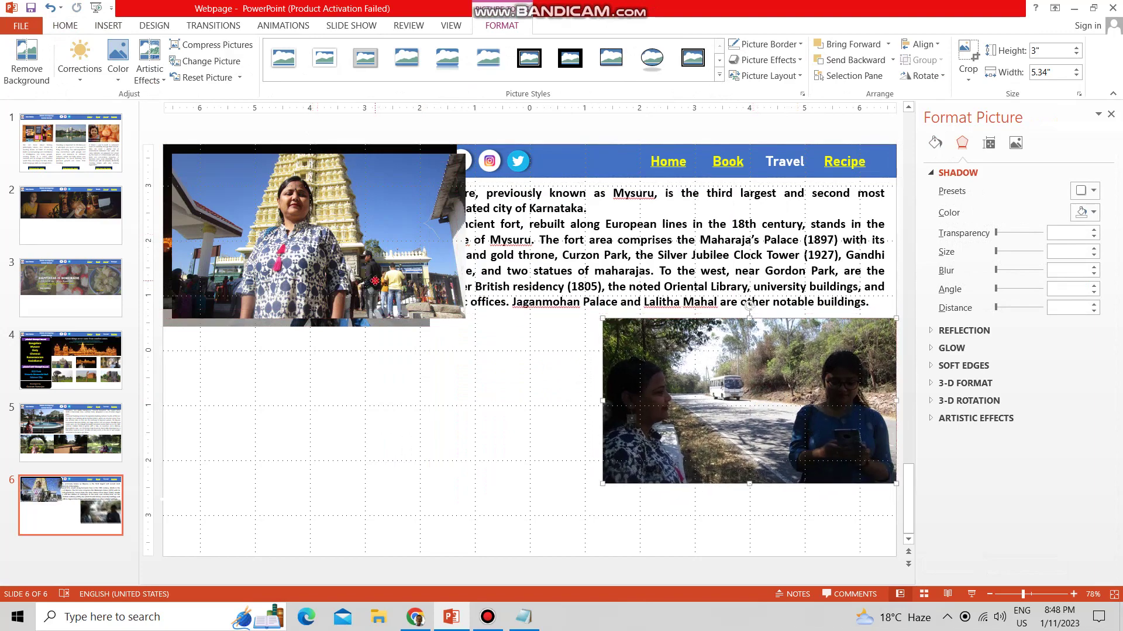
pyautogui.moveTo(578, 403); pyautogui.dragTo(595, 396)
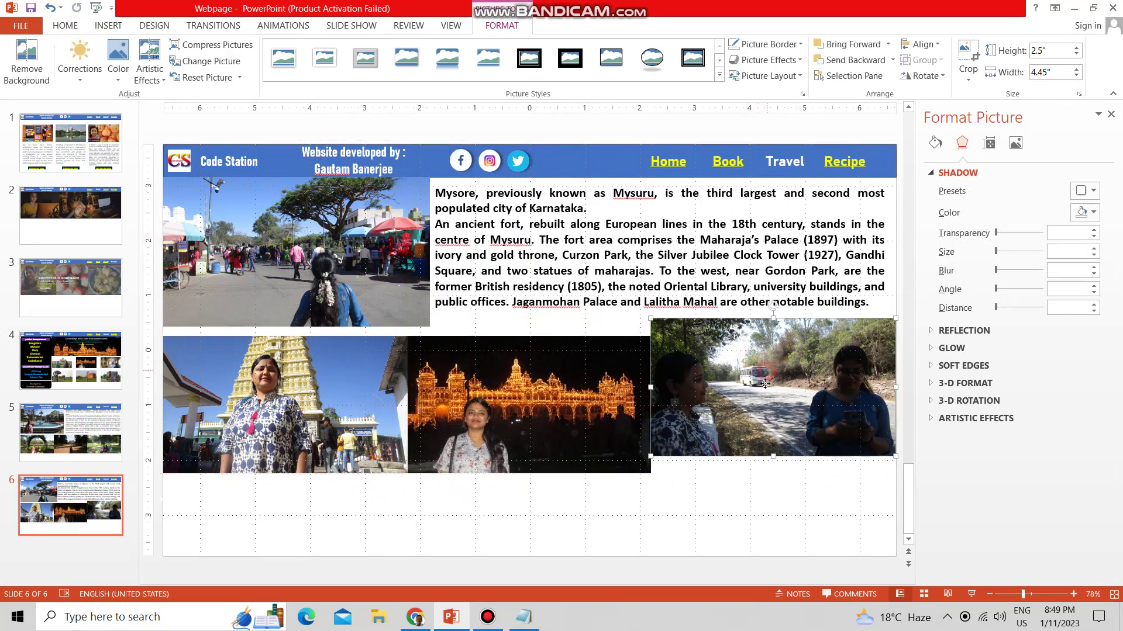
pyautogui.moveTo(755, 361); pyautogui.dragTo(767, 391)
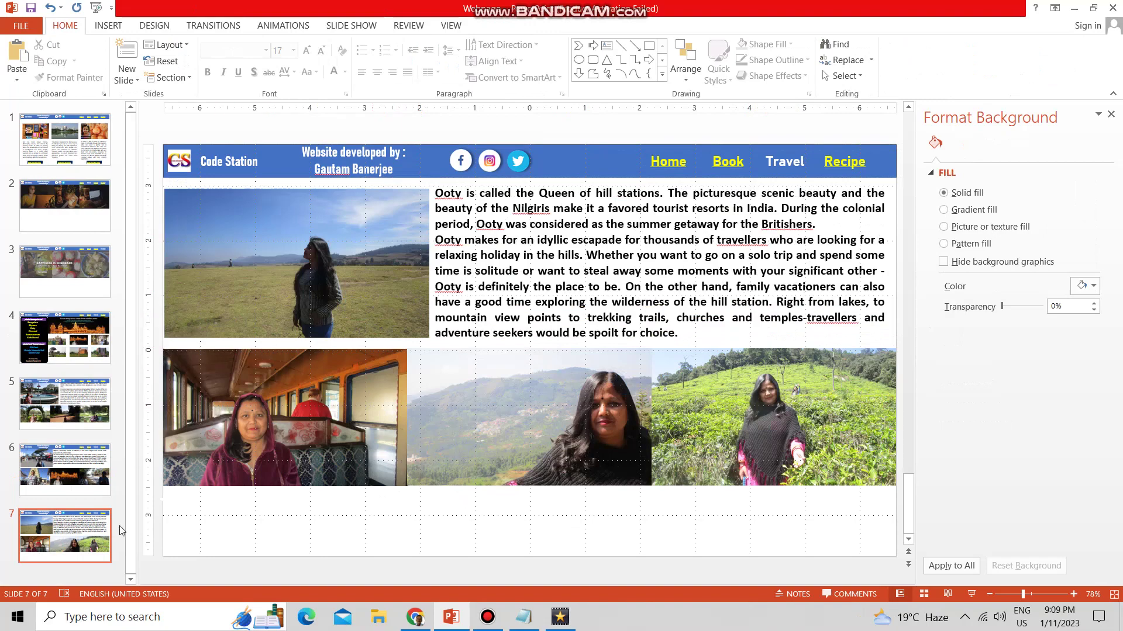
# On home slide 4, hyperlink the word Bangalore to slide 5
pyautogui.click(86, 338)
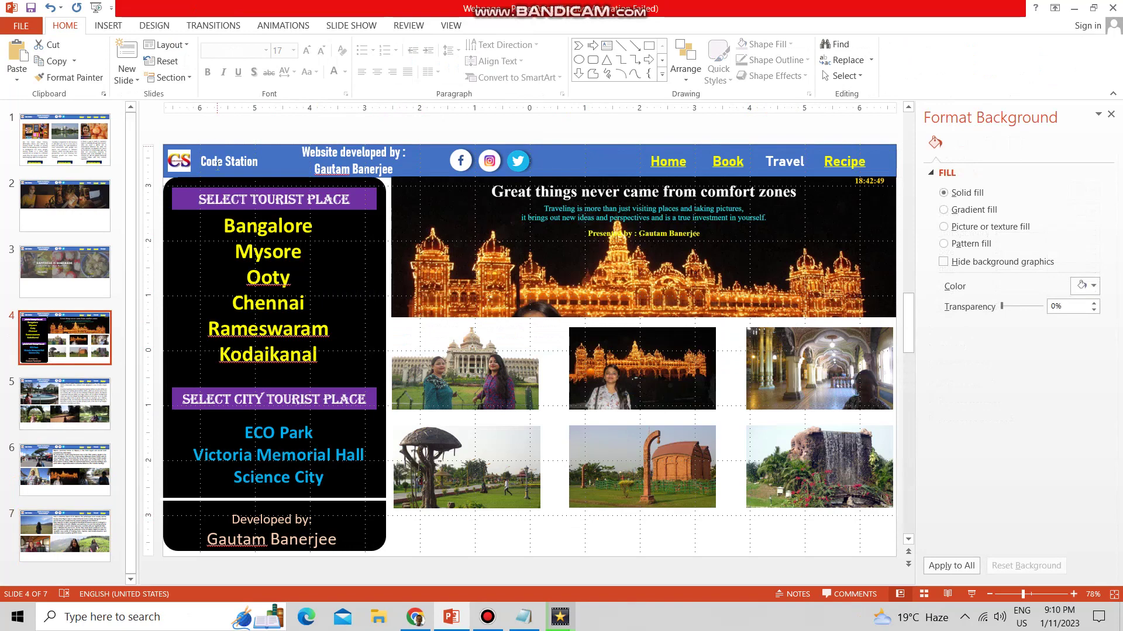
pyautogui.click(227, 228)
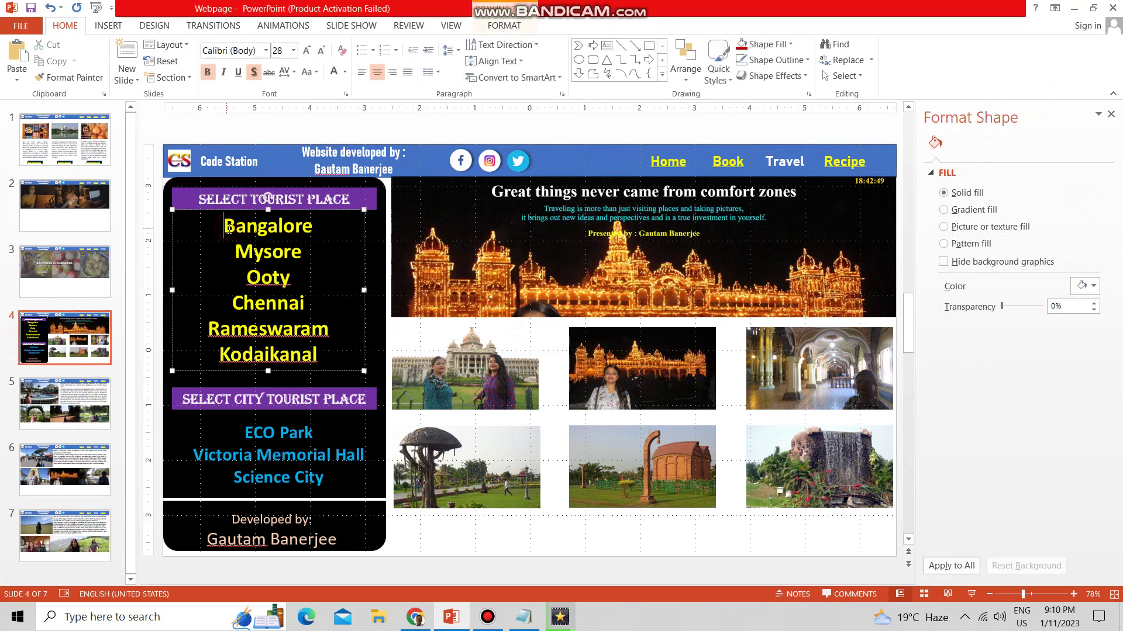
pyautogui.moveTo(227, 228); pyautogui.dragTo(316, 228)
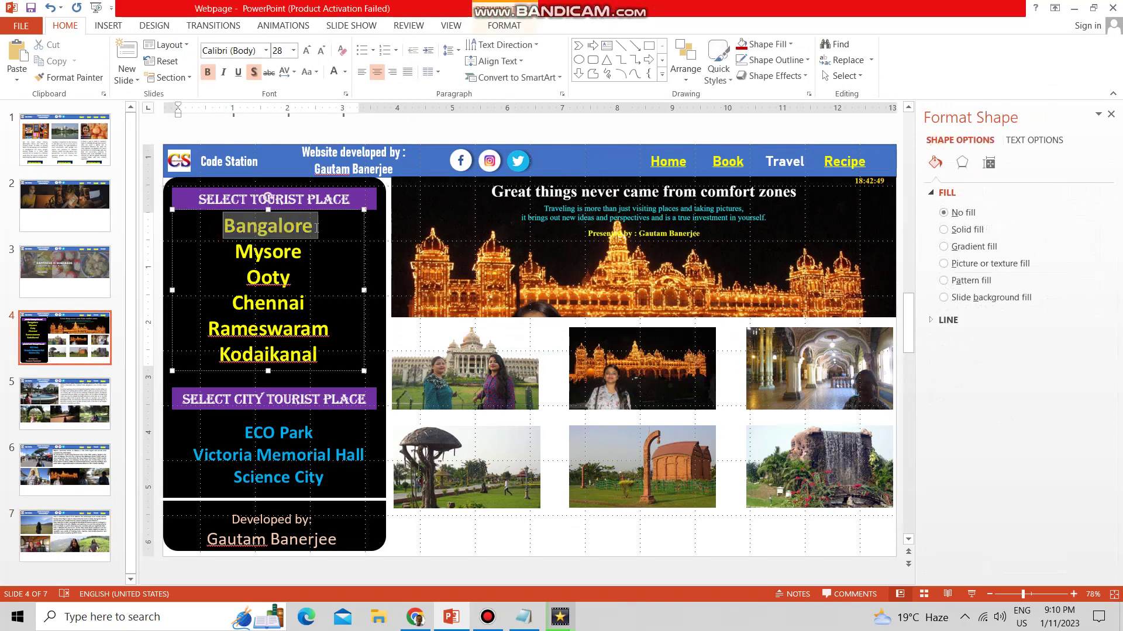
pyautogui.rightClick(296, 229)
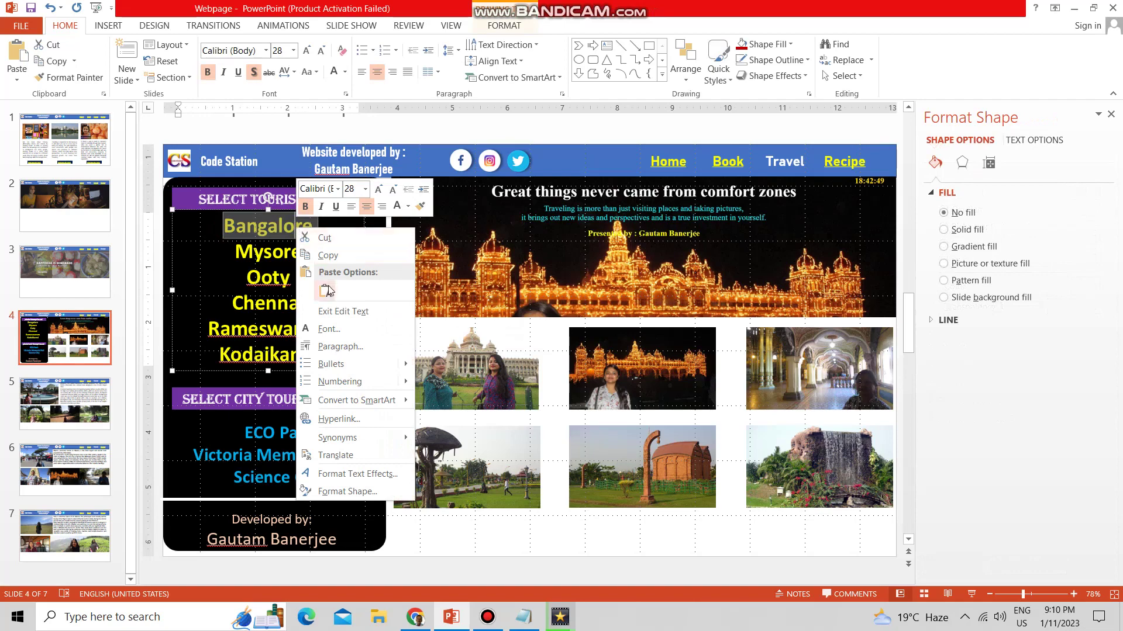
pyautogui.click(339, 417)
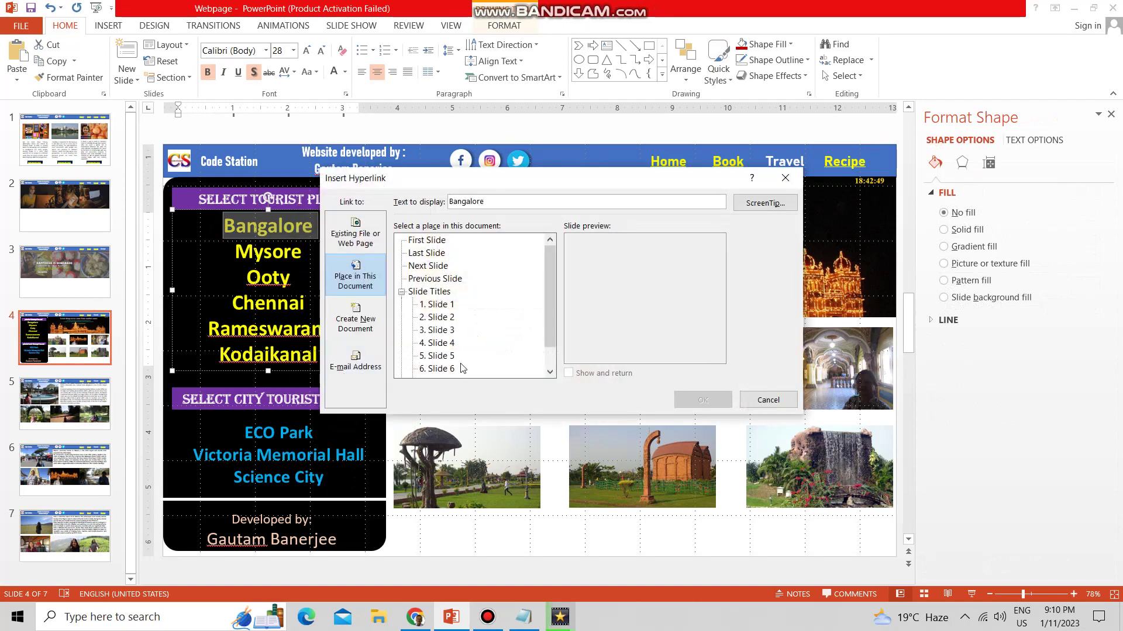
pyautogui.click(451, 358)
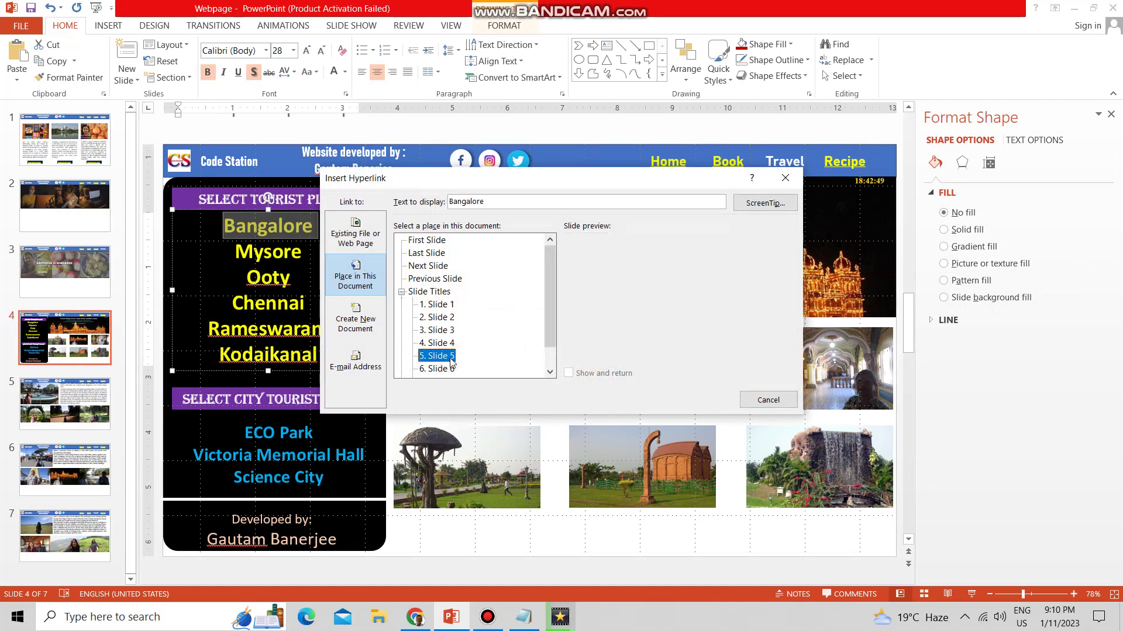
pyautogui.click(699, 401)
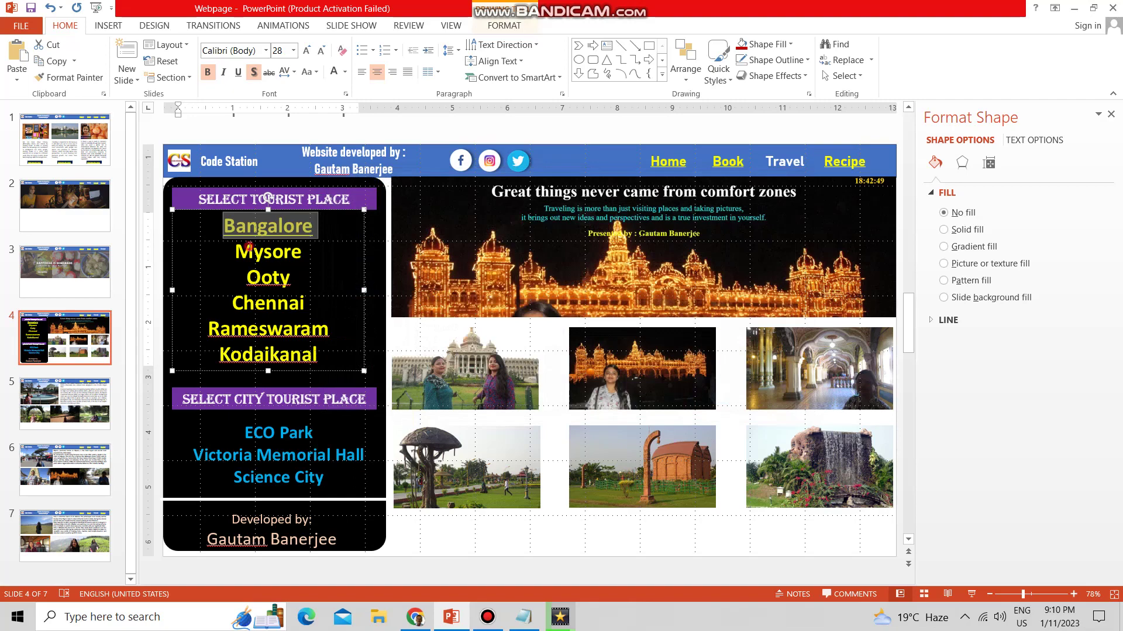
# Hyperlink the word Mysore to slide 6
pyautogui.click(253, 252)
pyautogui.moveTo(235, 252); pyautogui.dragTo(301, 257)
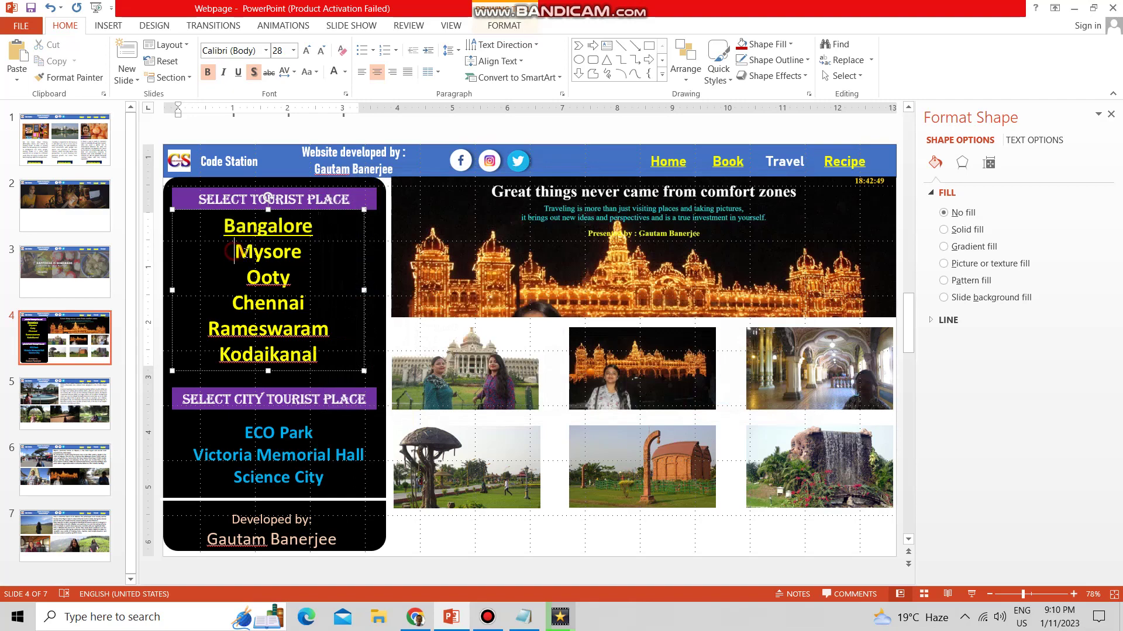
pyautogui.rightClick(289, 258)
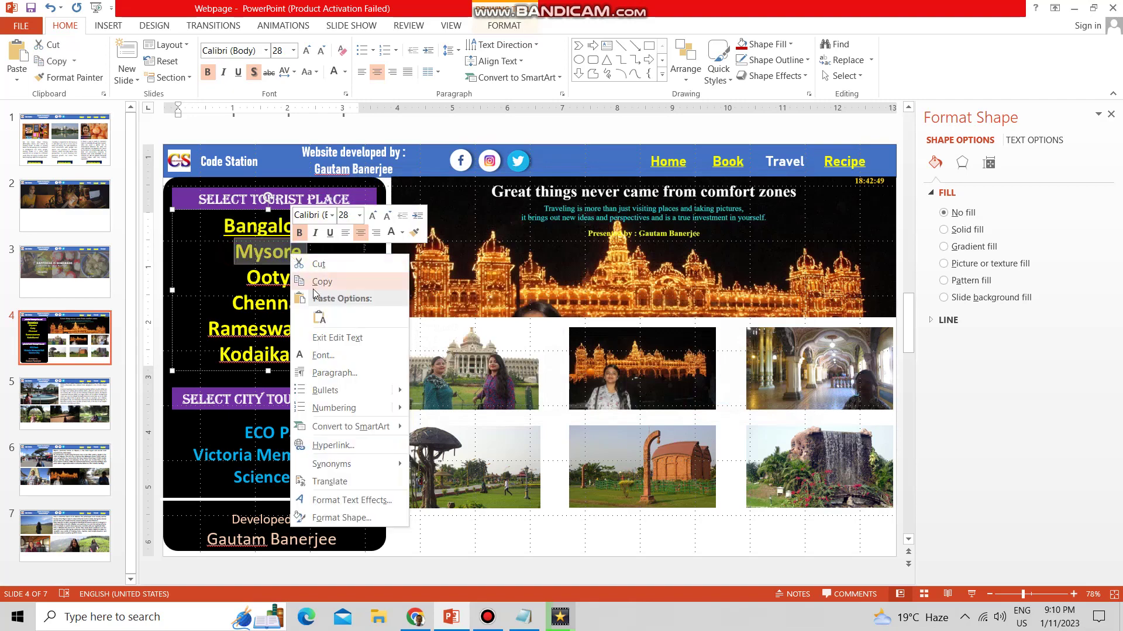
pyautogui.click(333, 445)
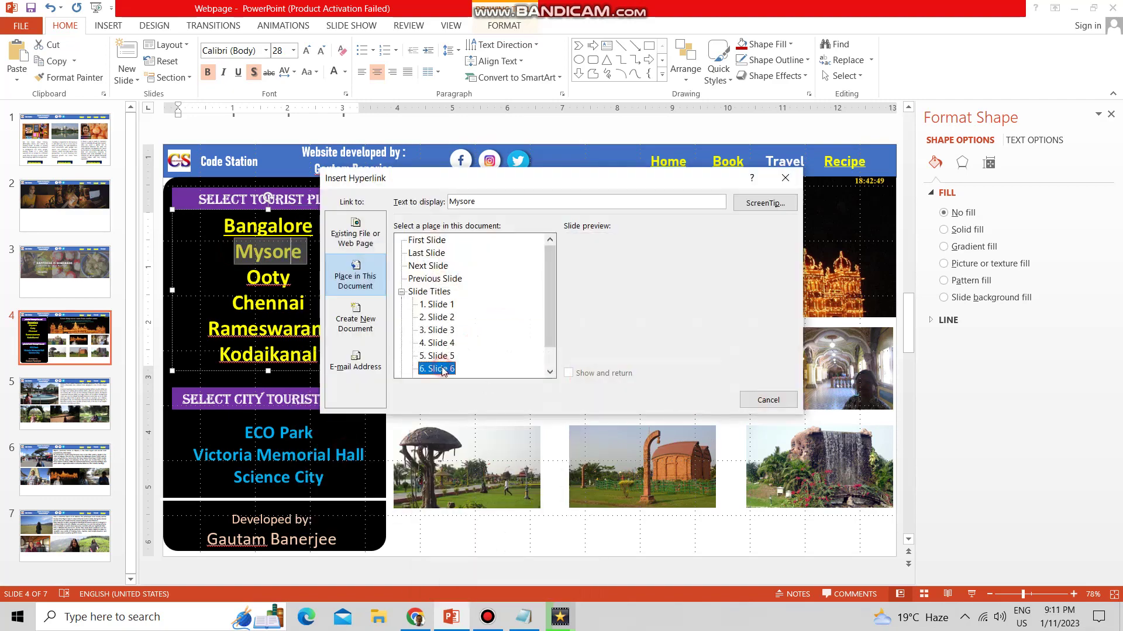
pyautogui.click(443, 368)
pyautogui.click(688, 407)
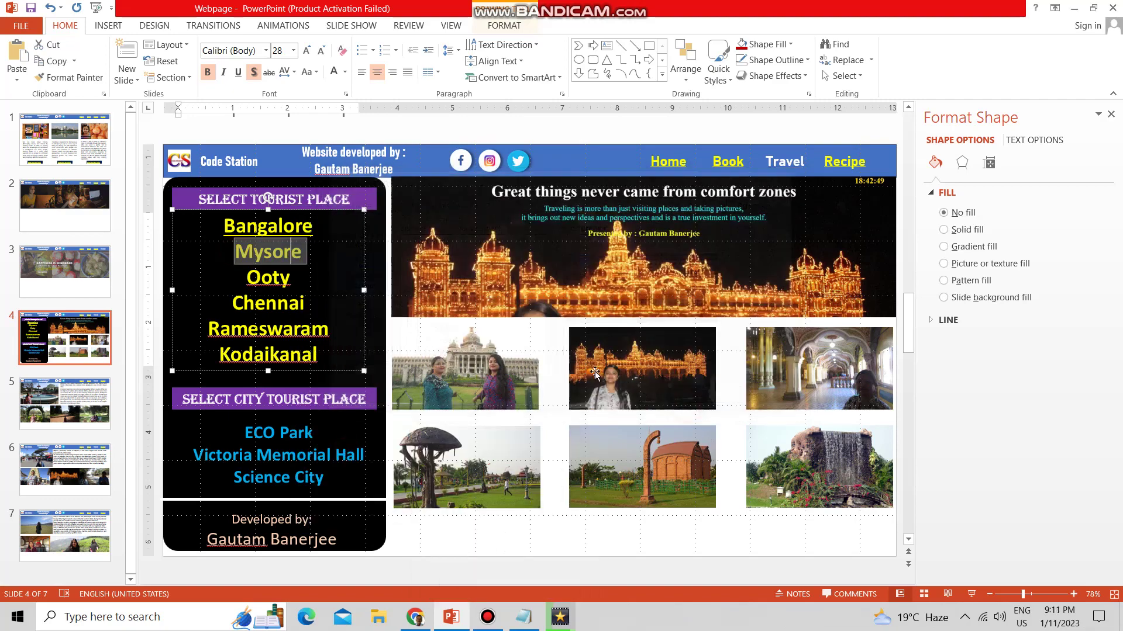
# Hyperlink the word Ooty to slide 7
pyautogui.moveTo(247, 275); pyautogui.dragTo(286, 282)
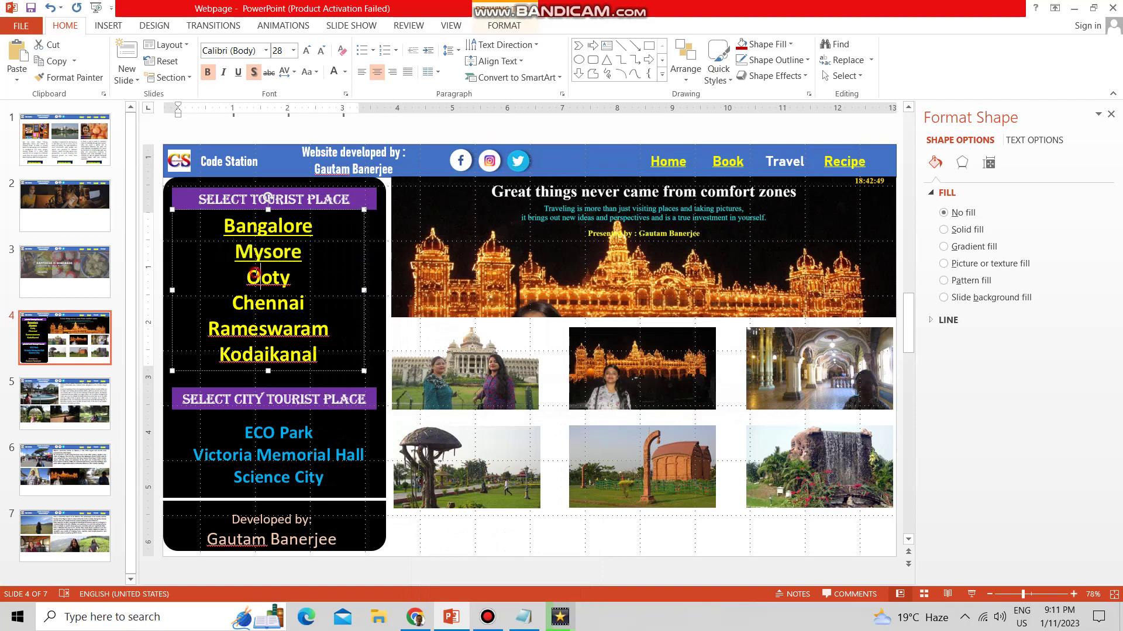
pyautogui.rightClick(286, 282)
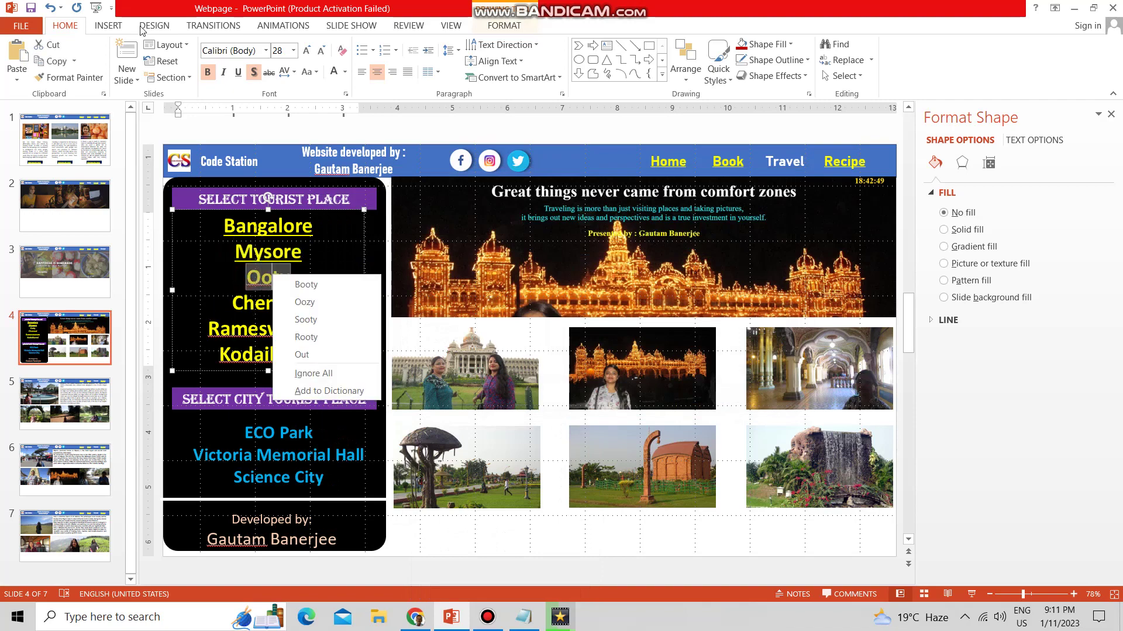
pyautogui.click(108, 25)
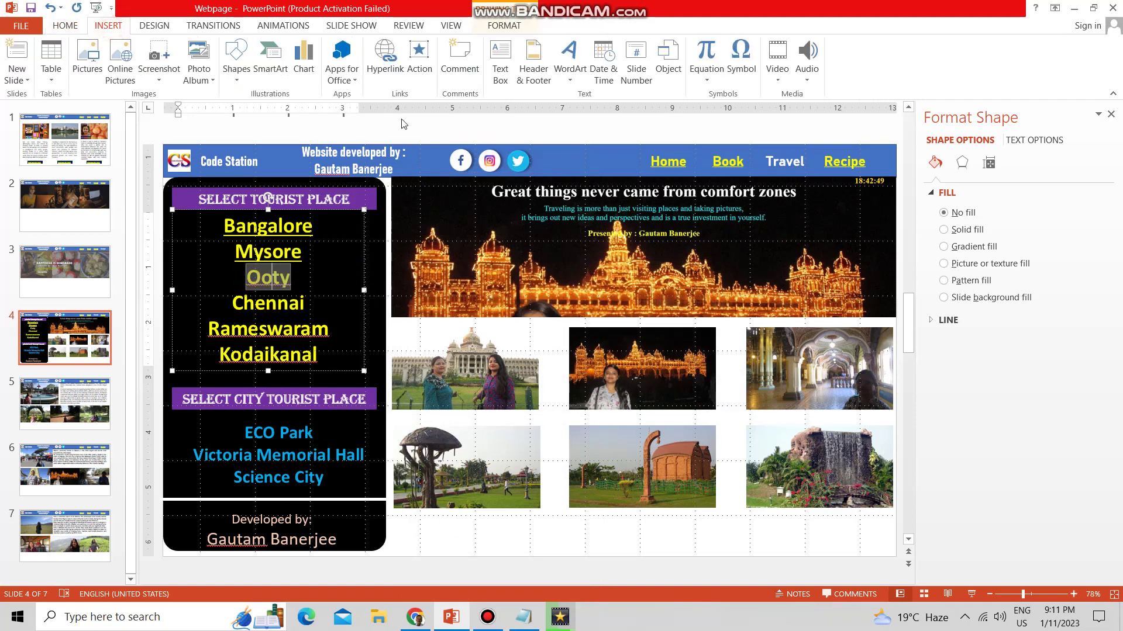
pyautogui.click(390, 59)
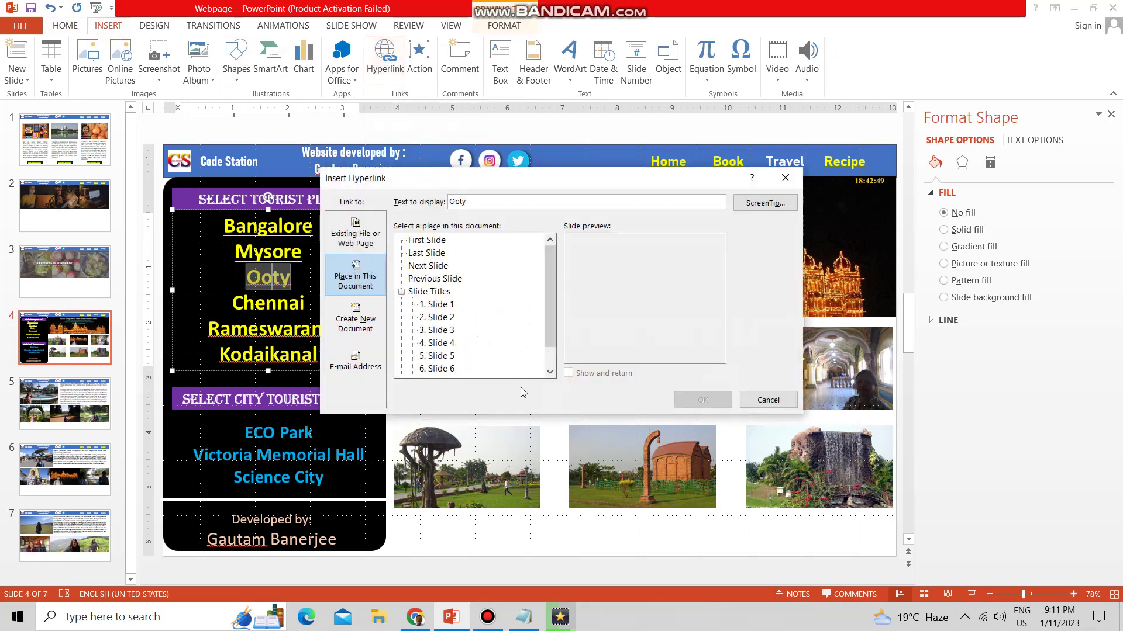
pyautogui.scroll(-1, 469, 336)
pyautogui.click(448, 358)
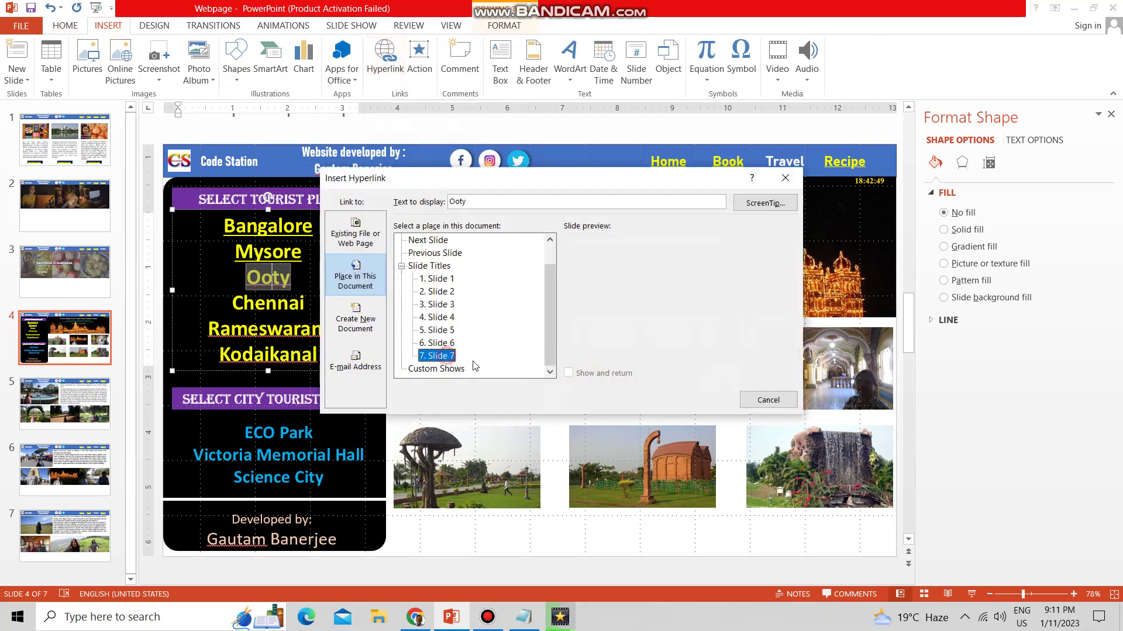
pyautogui.click(702, 400)
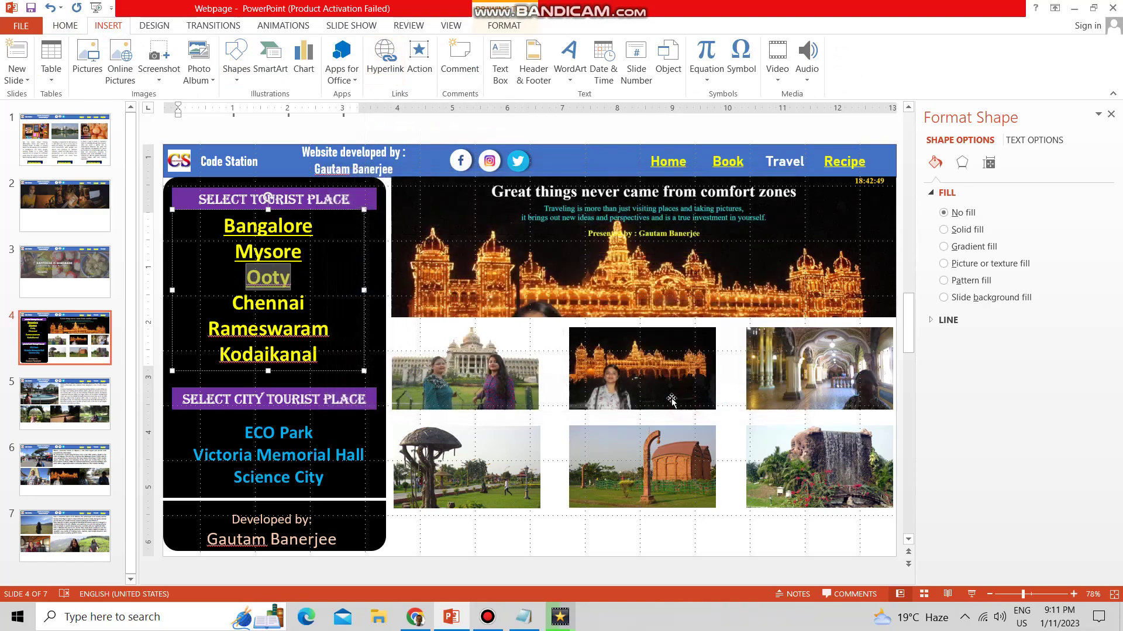
# Start the slide show from the home slide and follow the Bangalore, Mysore and Ooty links in turn
pyautogui.click(351, 25)
pyautogui.click(68, 56)
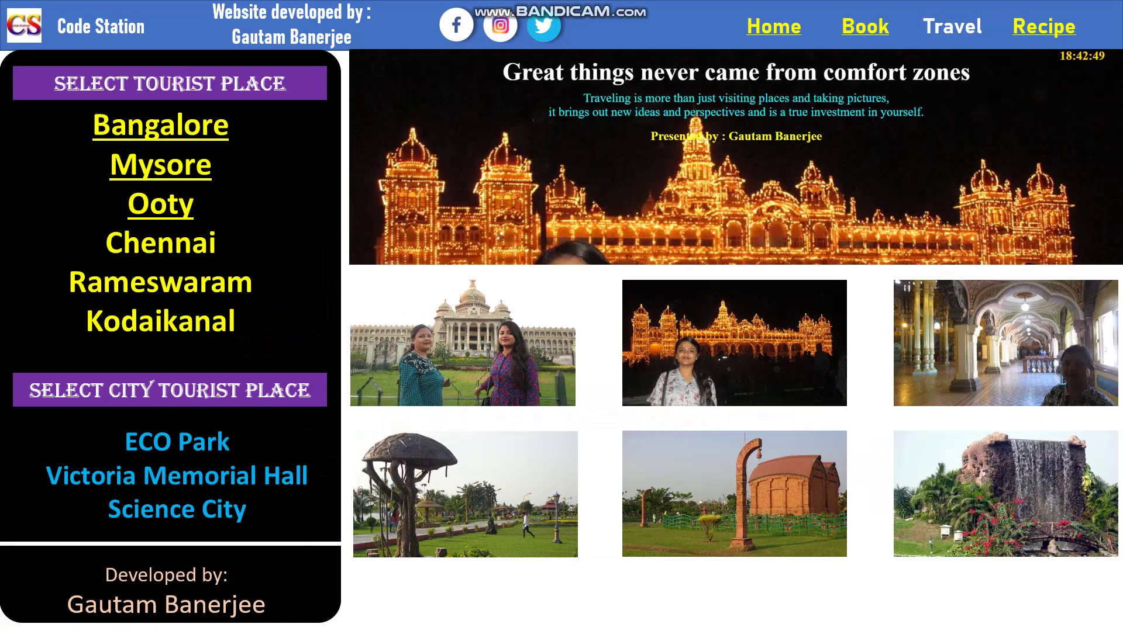
pyautogui.click(174, 132)
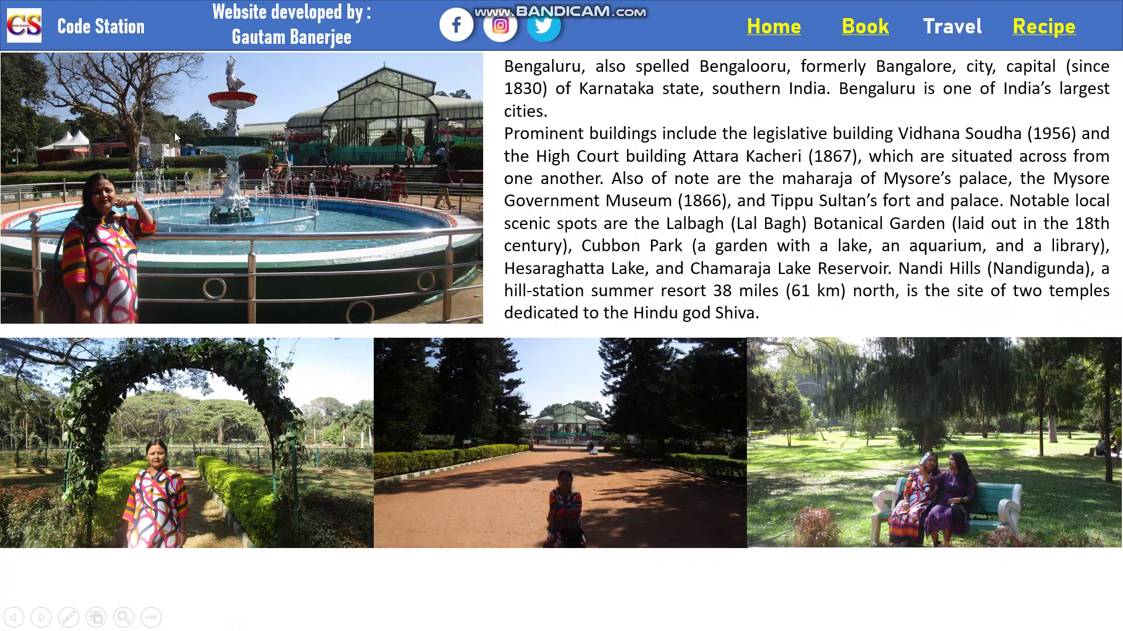
pyautogui.click(174, 132)
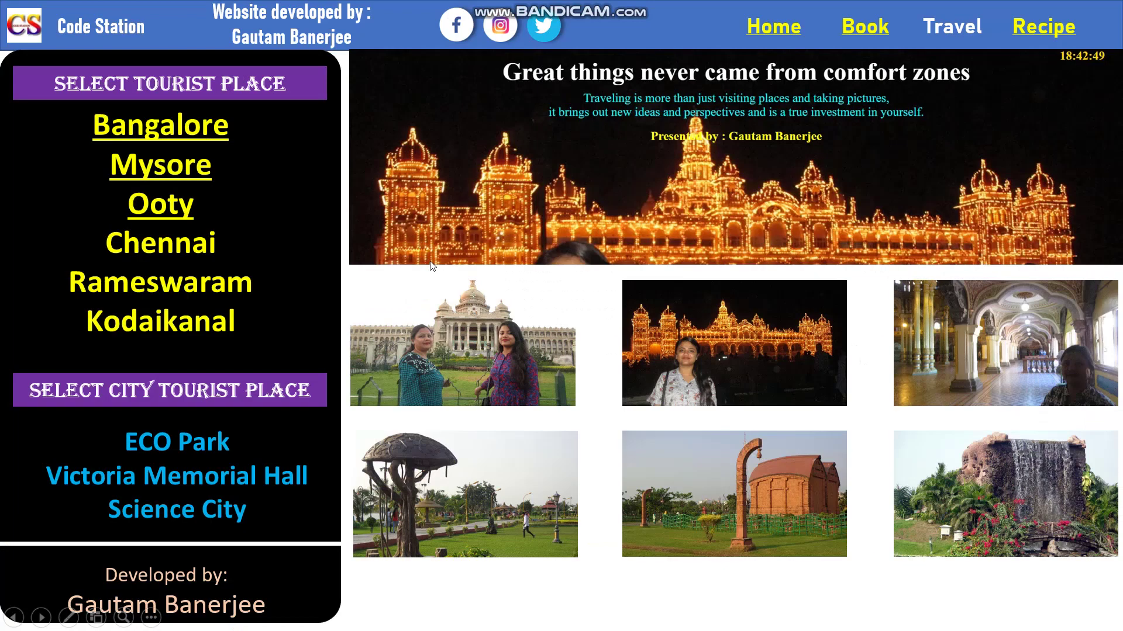
pyautogui.click(171, 165)
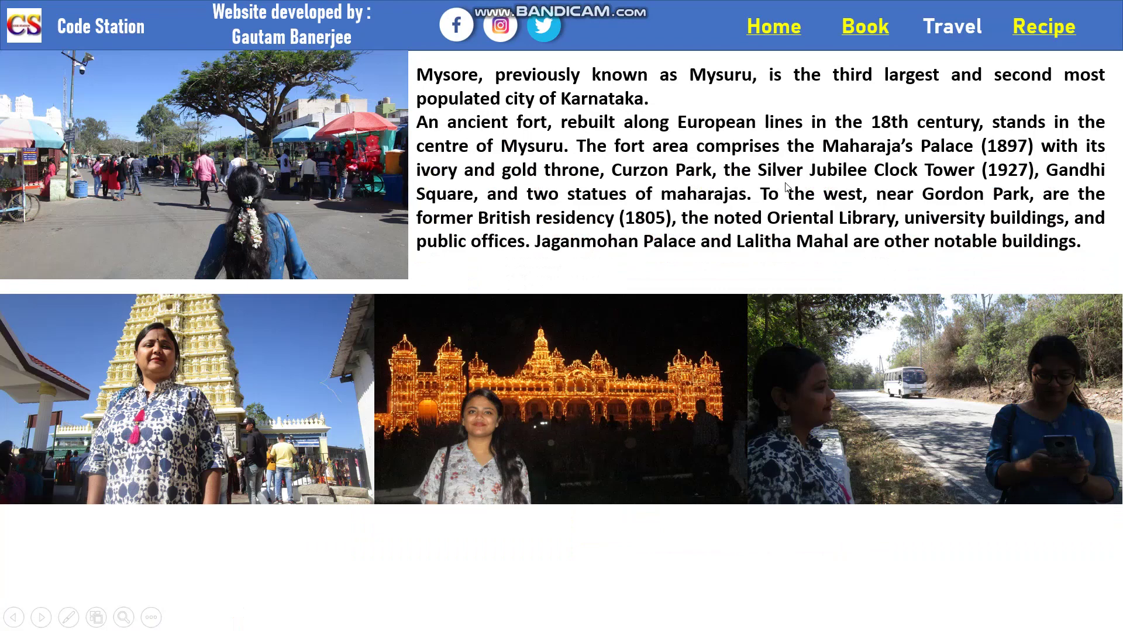
pyautogui.click(866, 26)
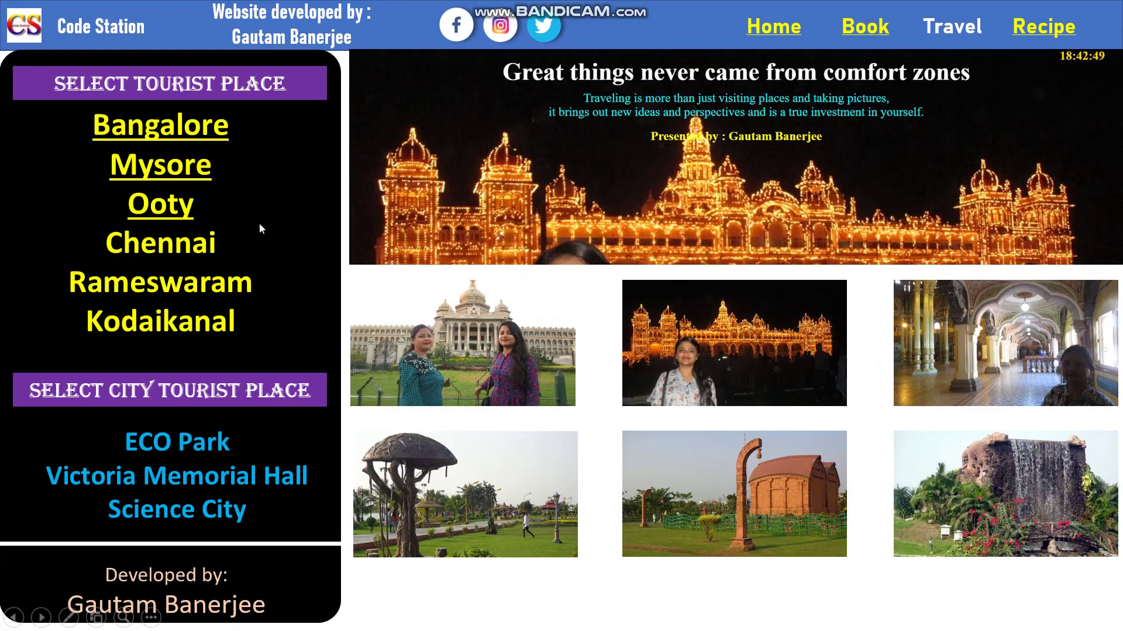
pyautogui.click(153, 212)
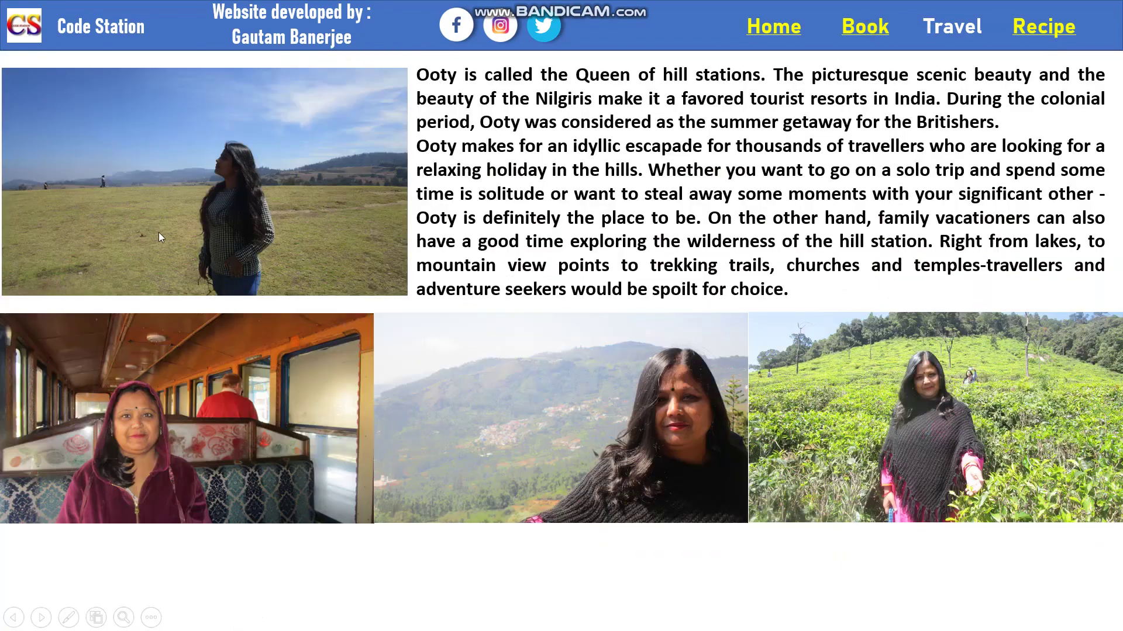